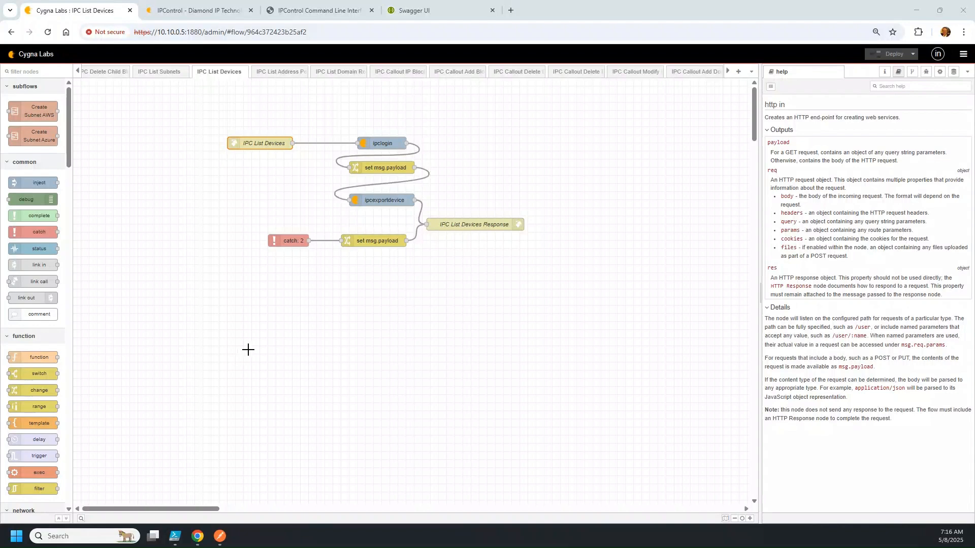
Open the IPC List Subnets flow in the editor
click(178, 75)
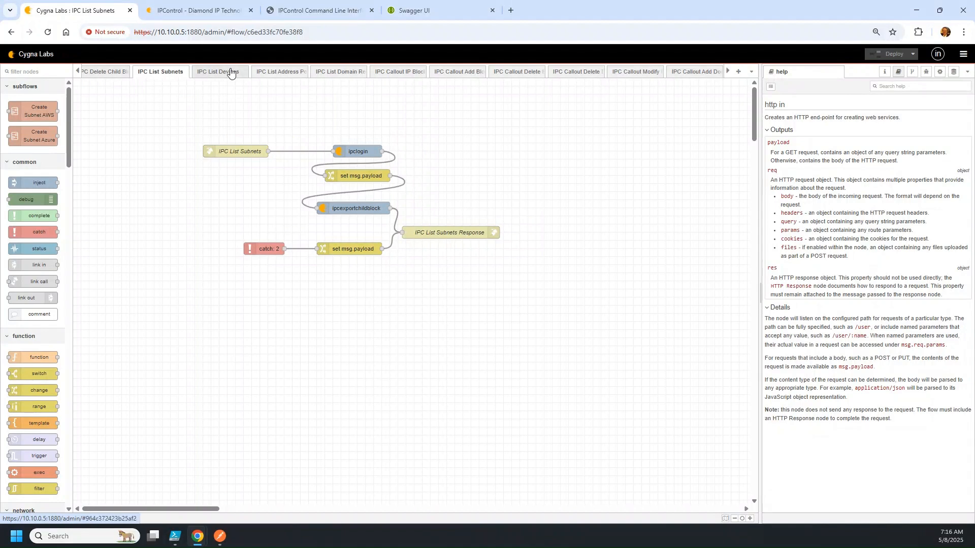
click(77, 72)
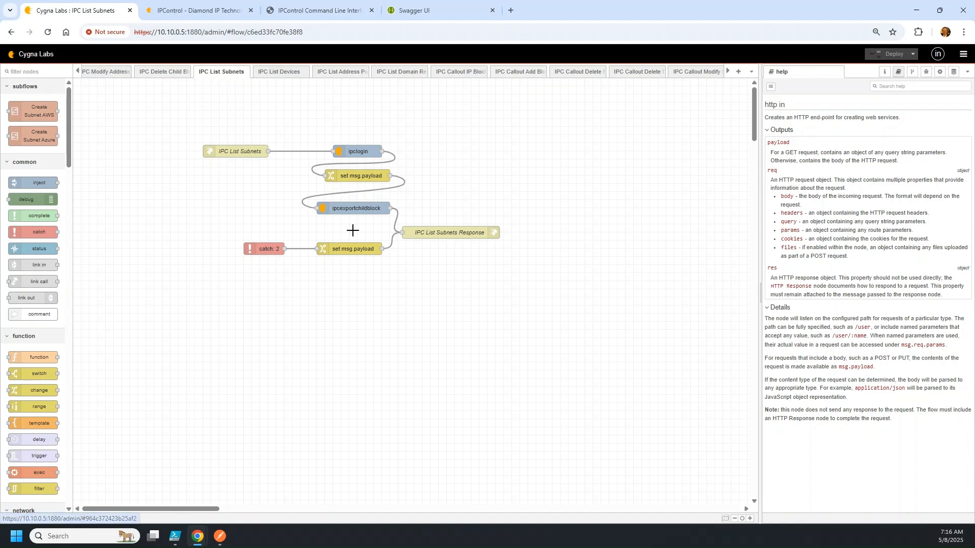
click(271, 74)
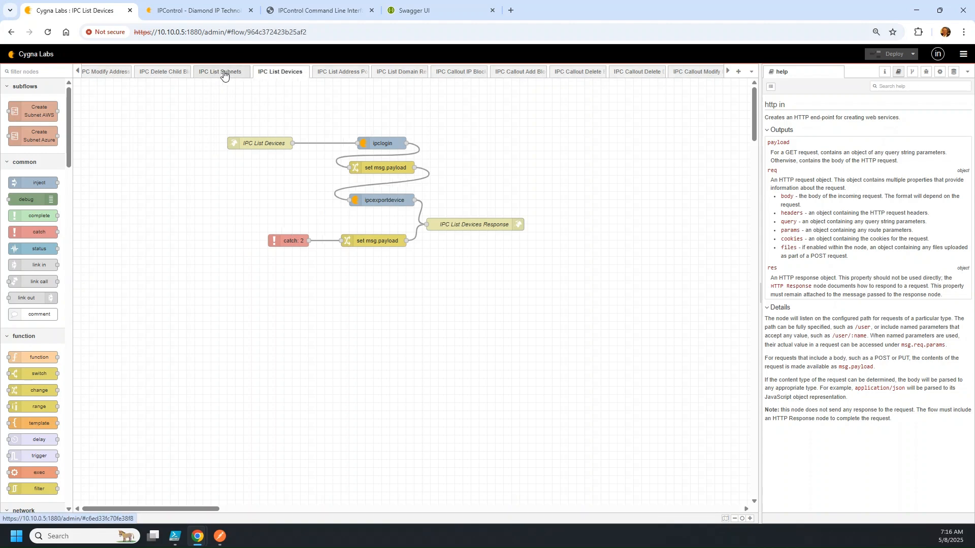
click(223, 75)
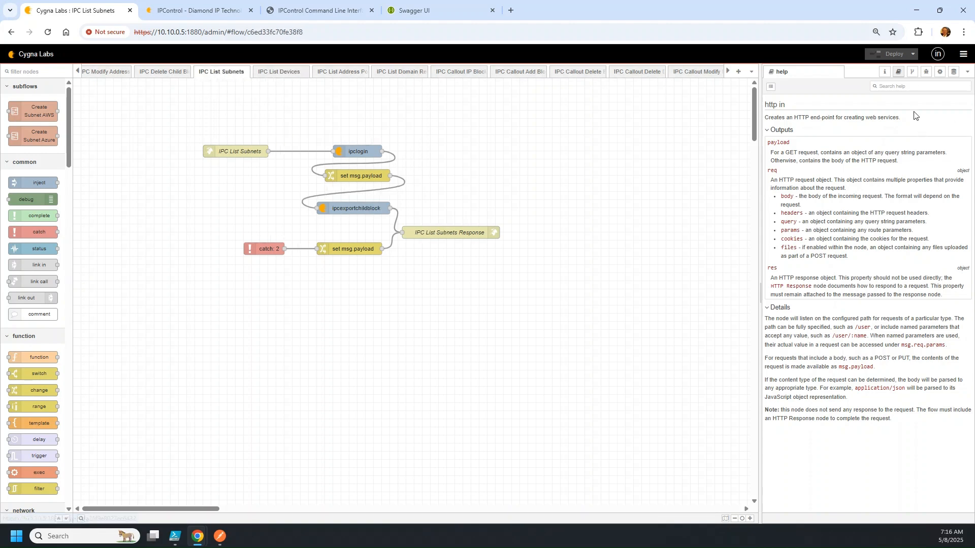
Clear all debug messages and display the help for the ipcexportchildblock node
click(926, 72)
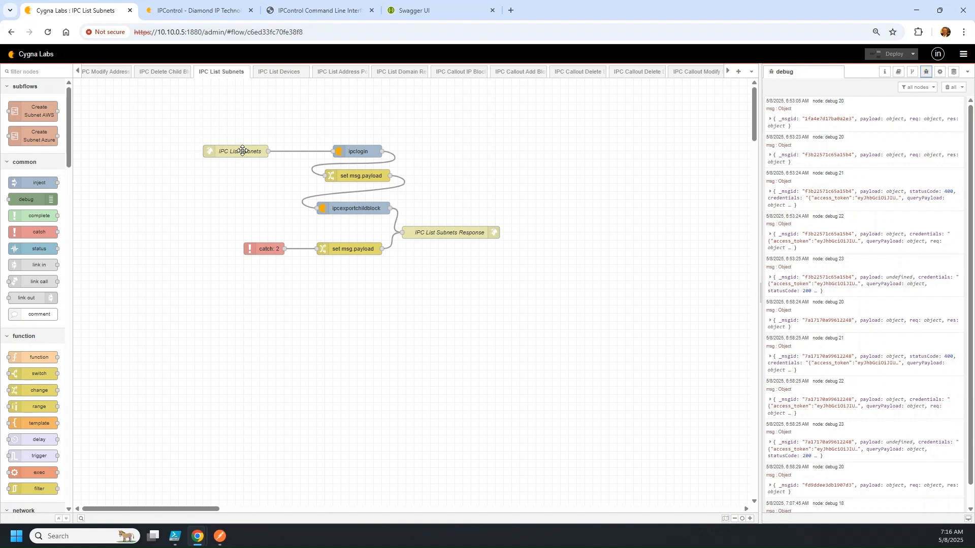
click(950, 87)
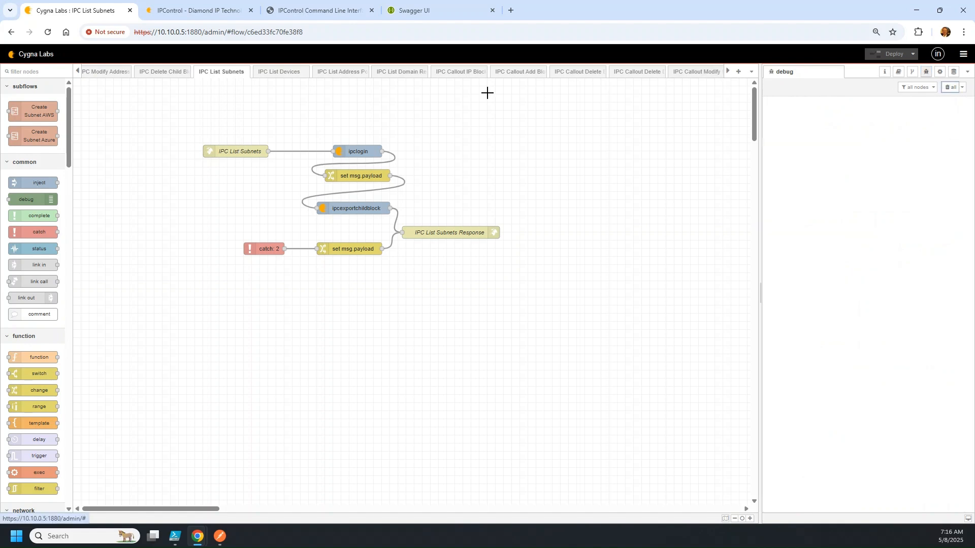
click(358, 208)
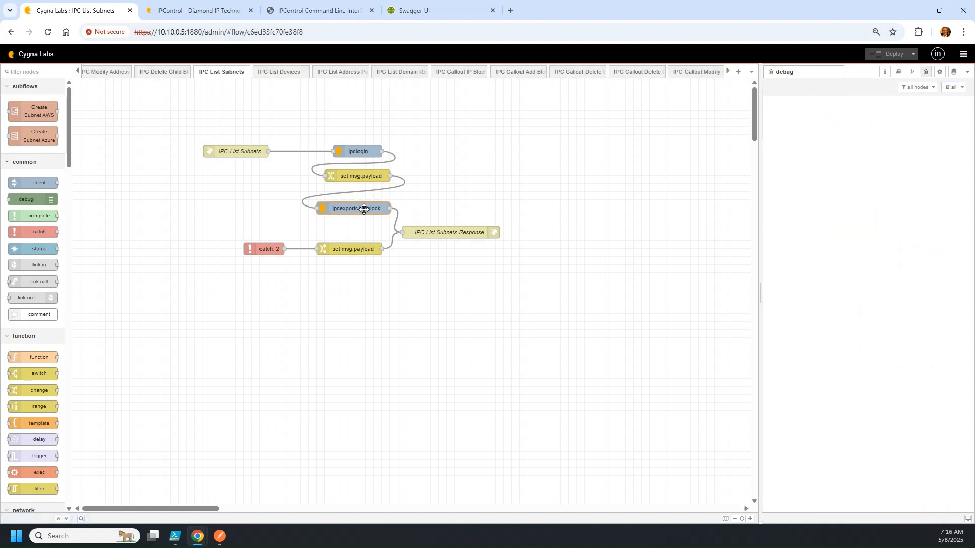
click(897, 72)
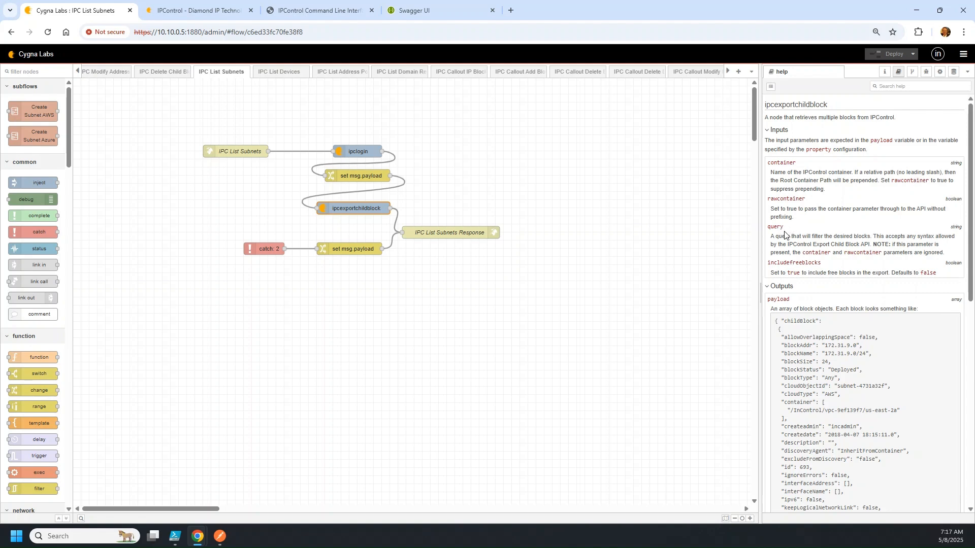
Review the Swagger API documentation, the CLI and API guide and the IPControl resource records, and return to the flow with a wider help pane
click(420, 1)
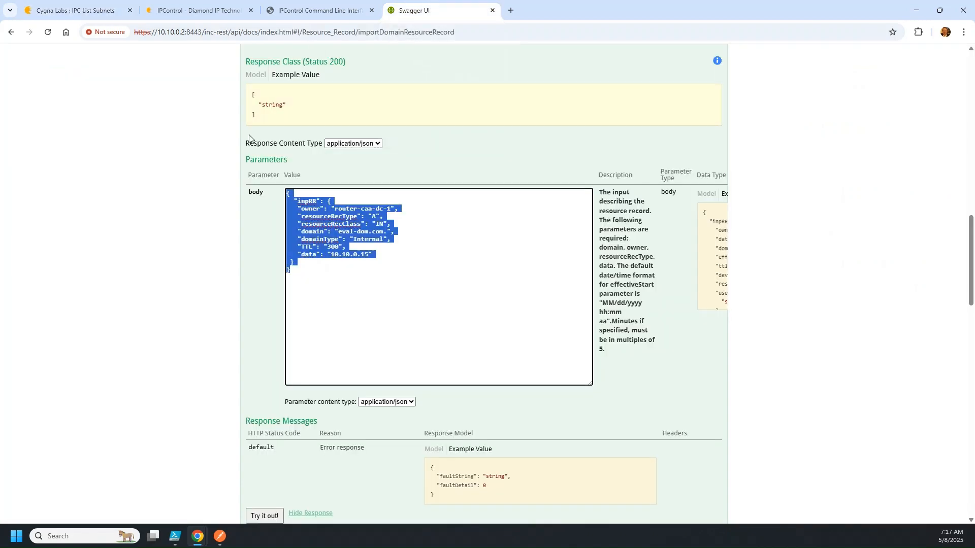
scroll(249, 137, up, 5)
click(294, 218)
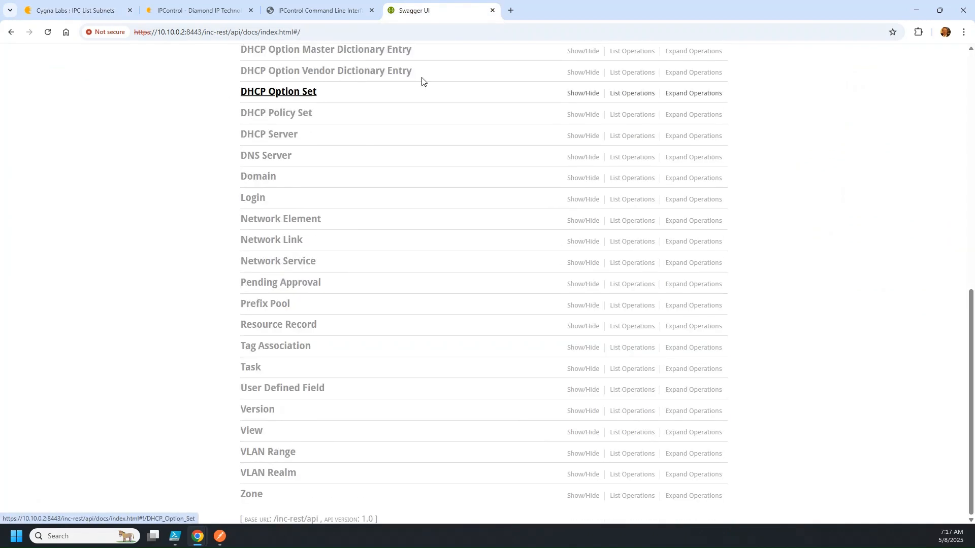
click(323, 9)
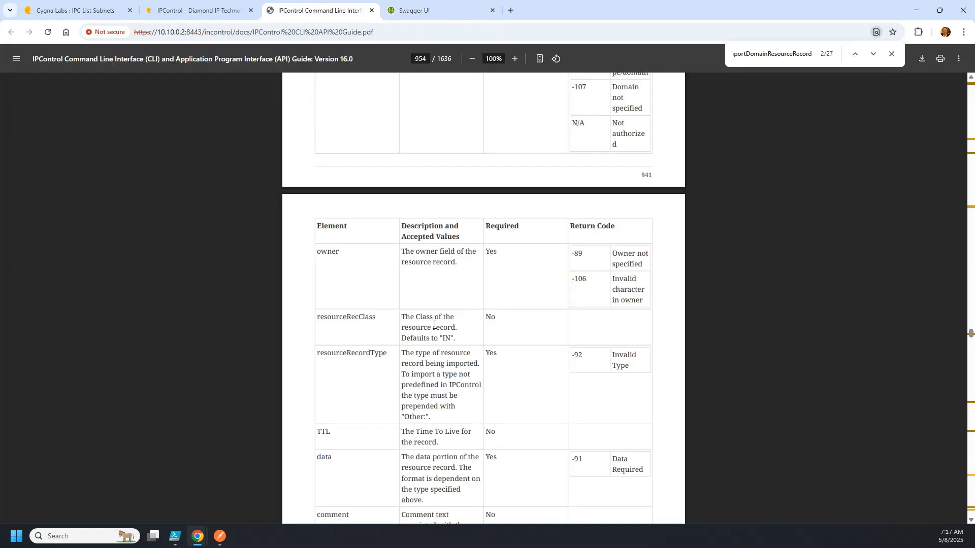
click(432, 9)
click(198, 9)
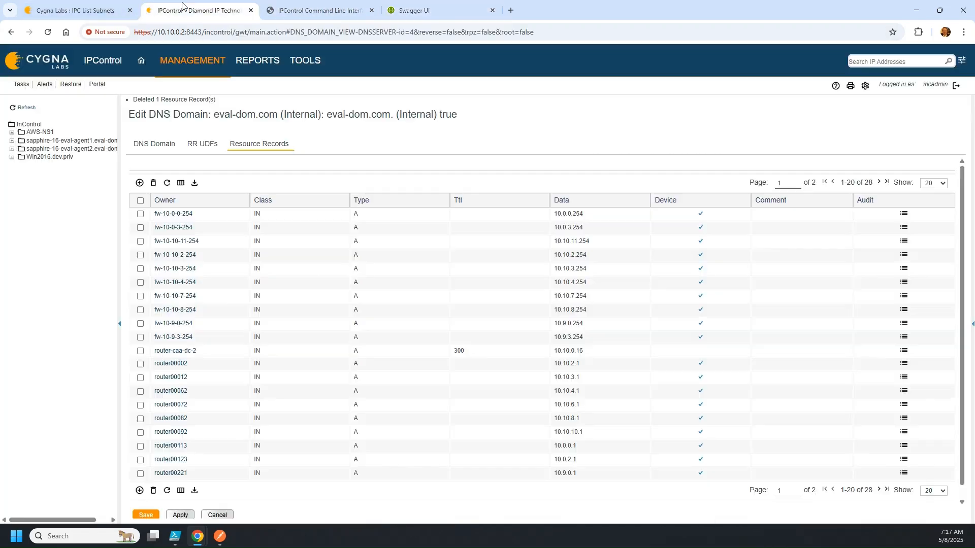
click(94, 4)
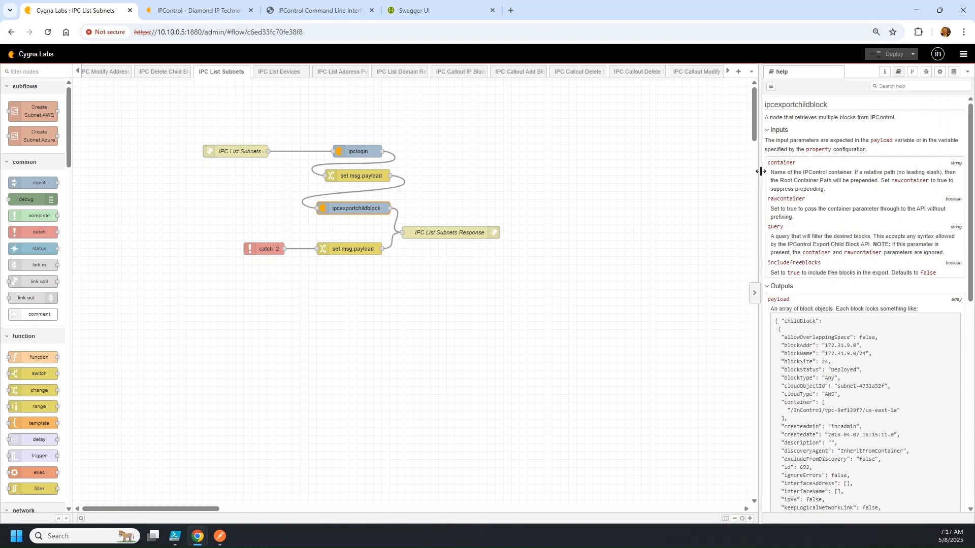
drag(761, 175, 739, 175)
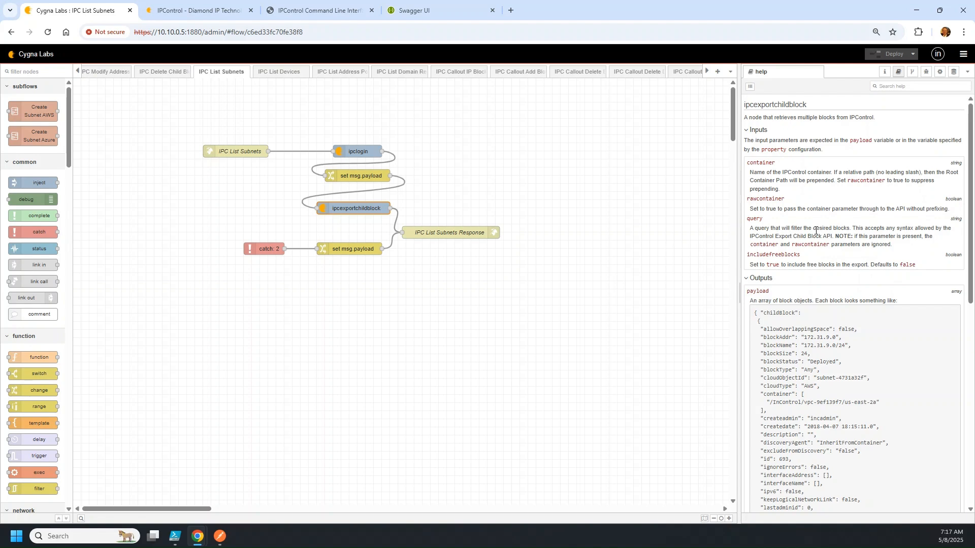
Set the IPC List Subnets http in node's method to POST and its name to /workflow/ipclistsubnets
double_click(236, 152)
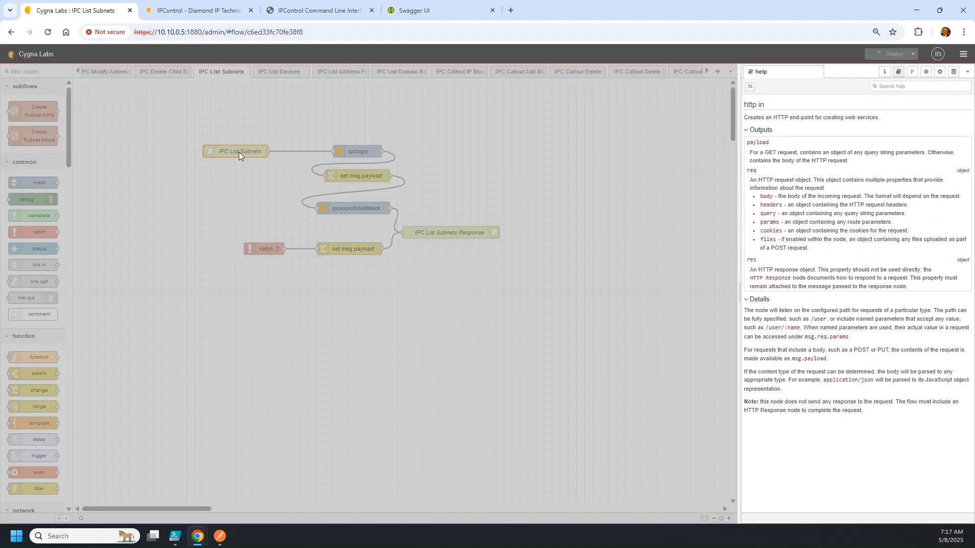
click(631, 126)
click(632, 146)
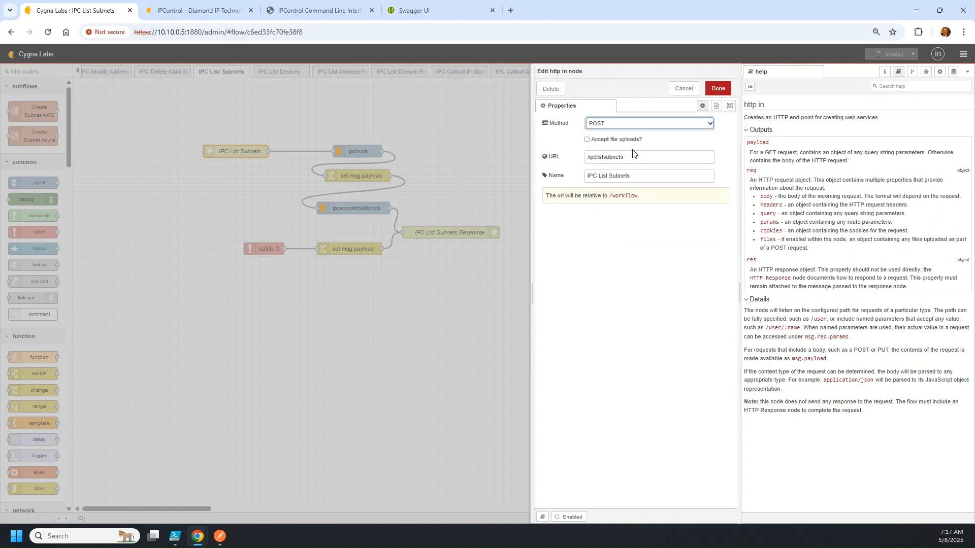
key(Tab)
key(Tab)
key(Tab)
text(/)
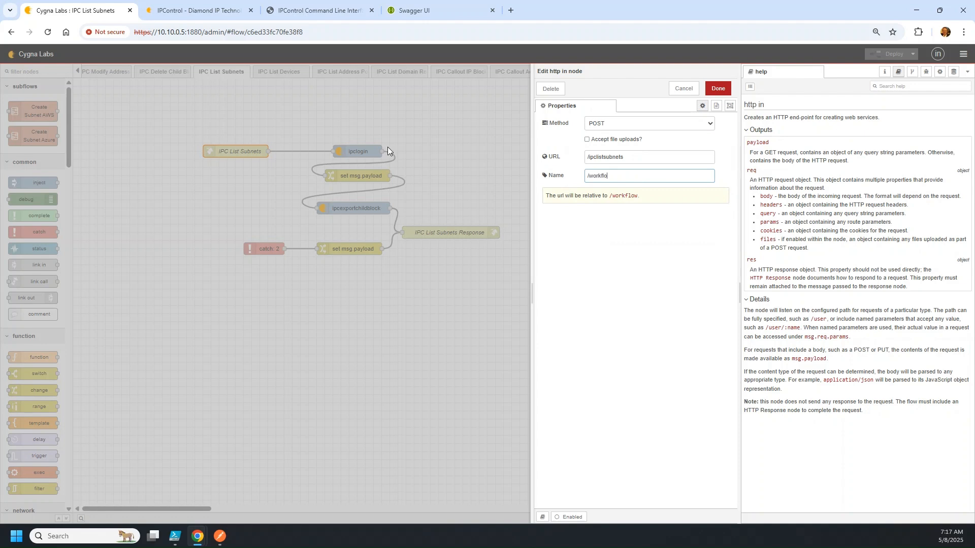
text(workflow/ipclistsubnets)
click(710, 87)
Set the ipclogin node's output property to credentials
click(372, 146)
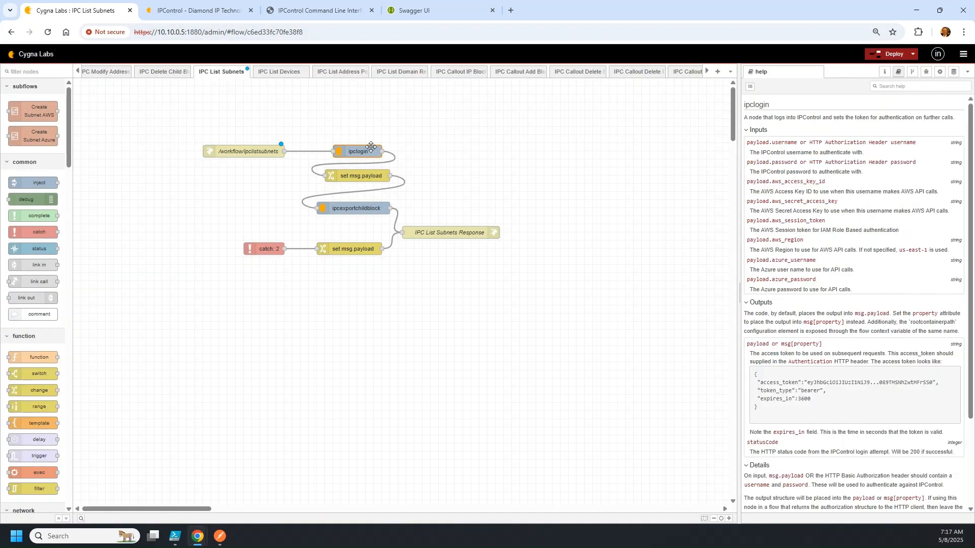
double_click(371, 147)
text(c)
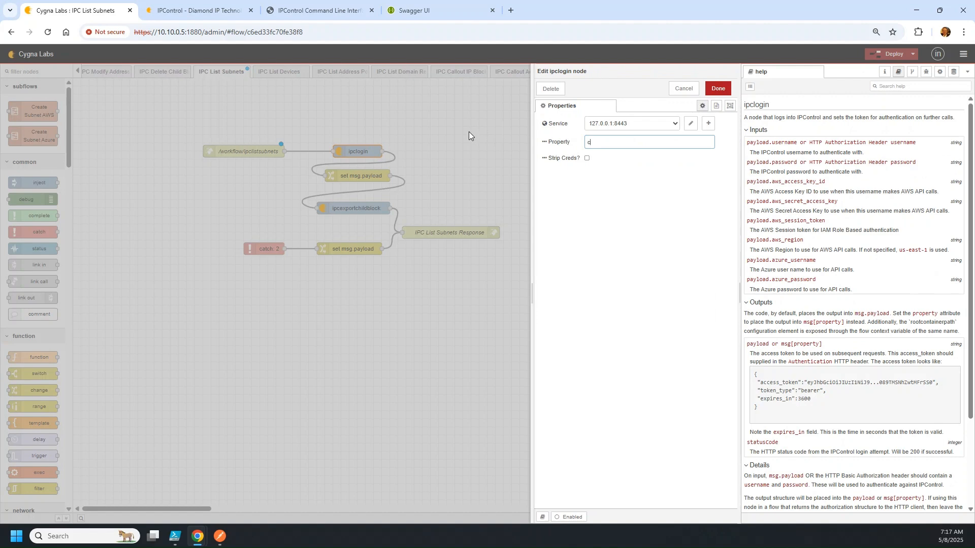
text(redentials)
click(714, 88)
Delete the set msg.payload node after ipclogin and wire ipclogin directly to ipcexportchildblock, checking that node's properties without changes
click(367, 178)
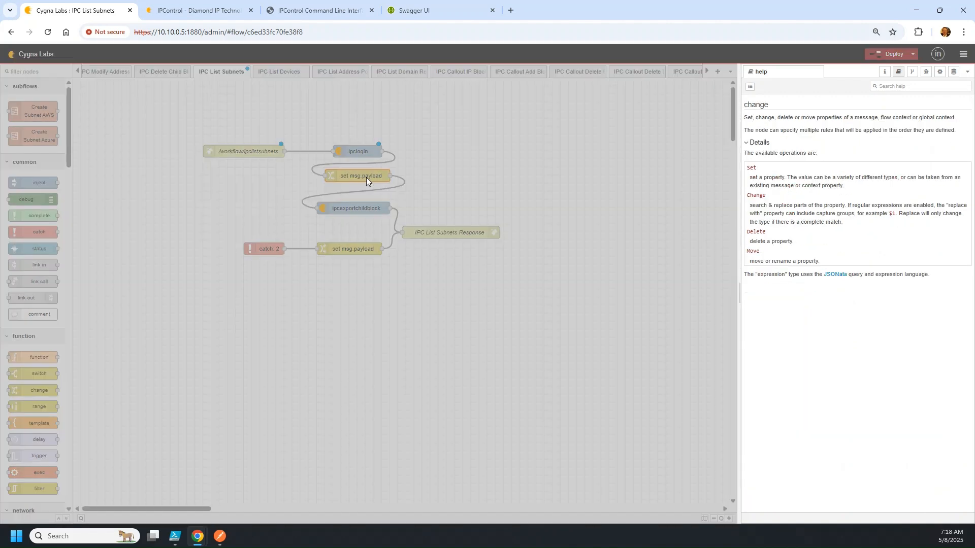
click(684, 90)
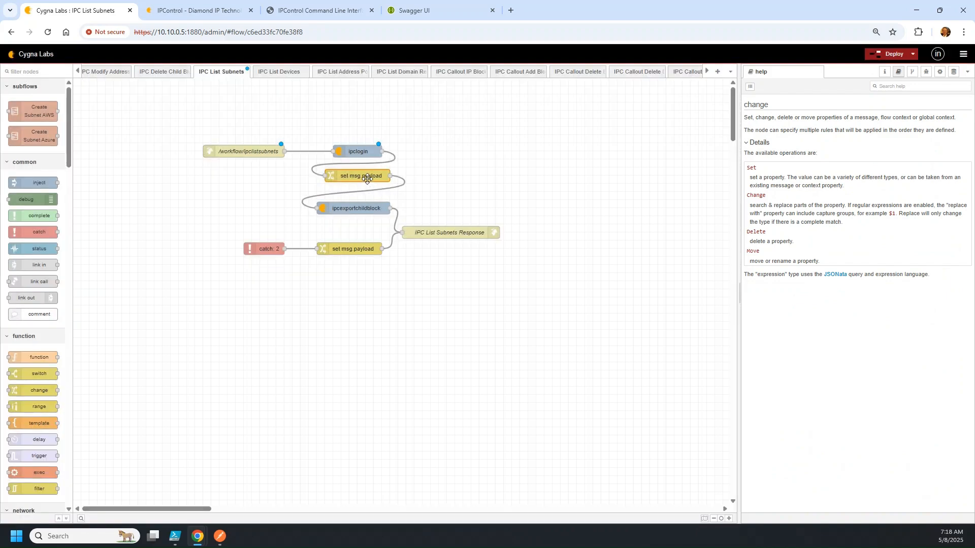
key(Delete)
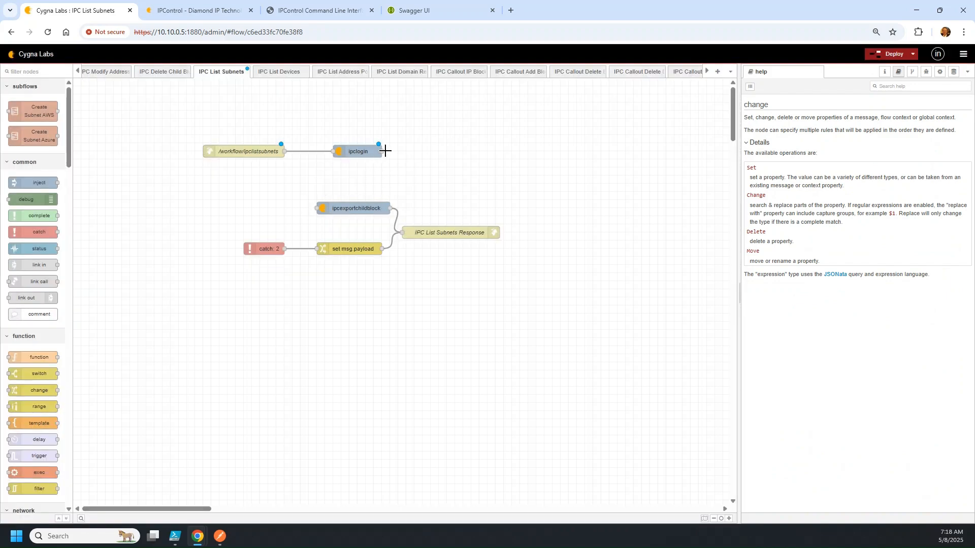
drag(382, 152, 356, 183)
double_click(356, 183)
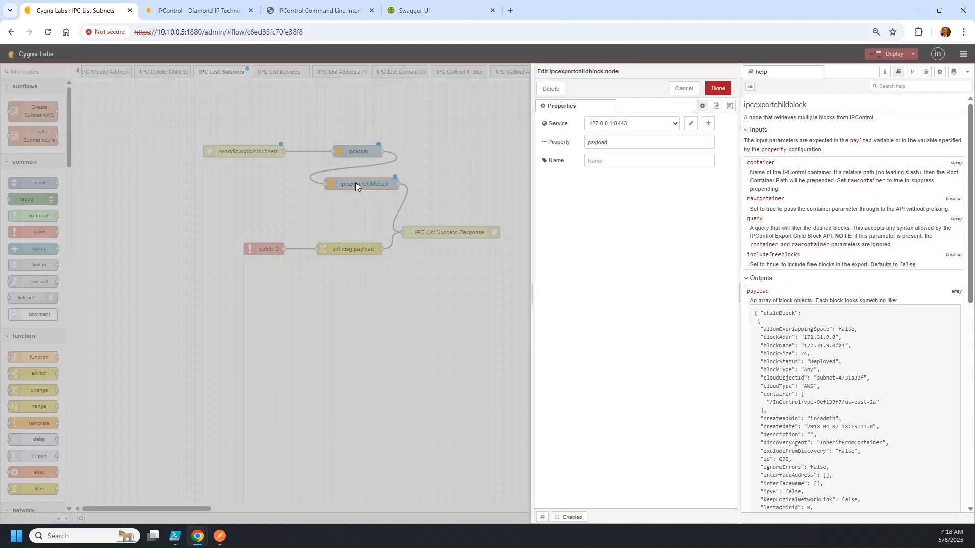
click(683, 90)
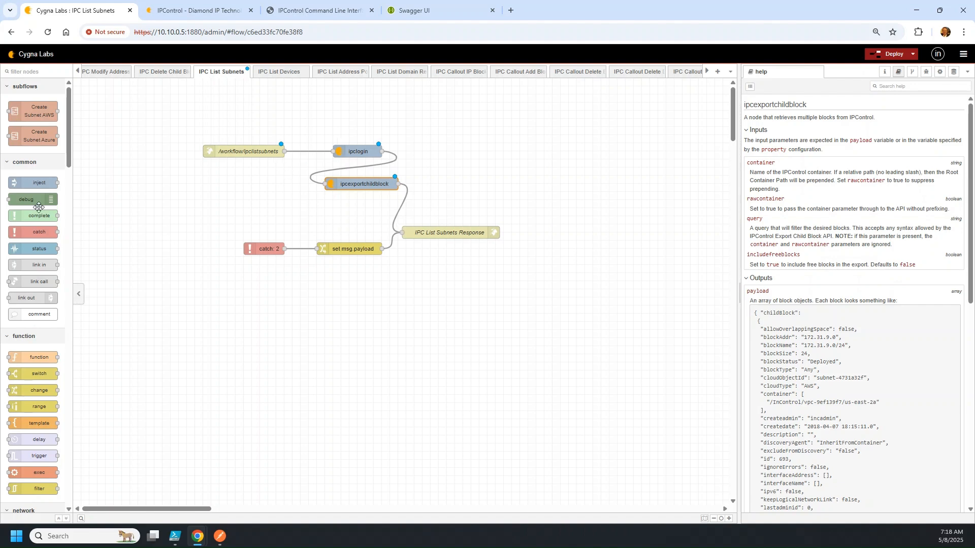
Add a debug node beside ipcexportchildblock that outputs the complete msg object, shows the message count as node status and hides its label
drag(40, 207, 450, 188)
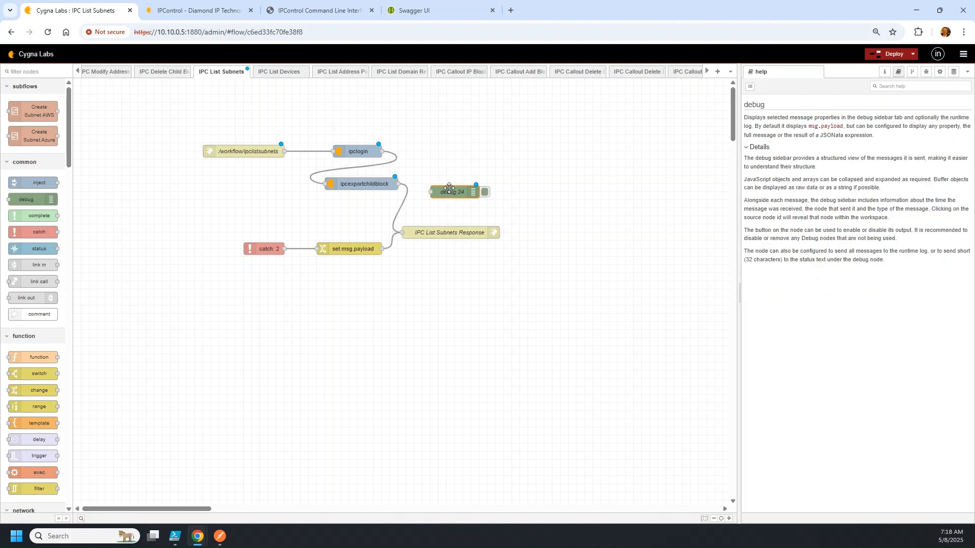
double_click(449, 191)
click(596, 124)
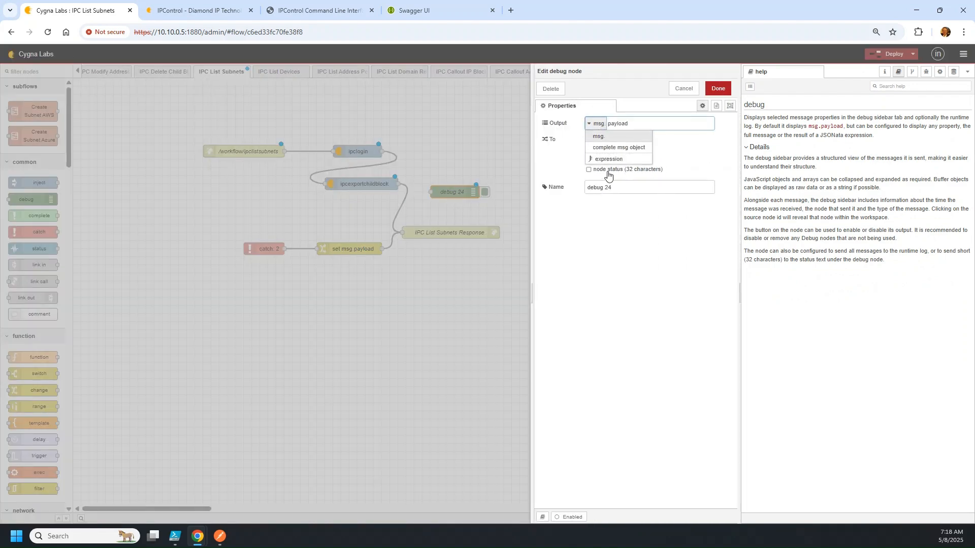
click(616, 147)
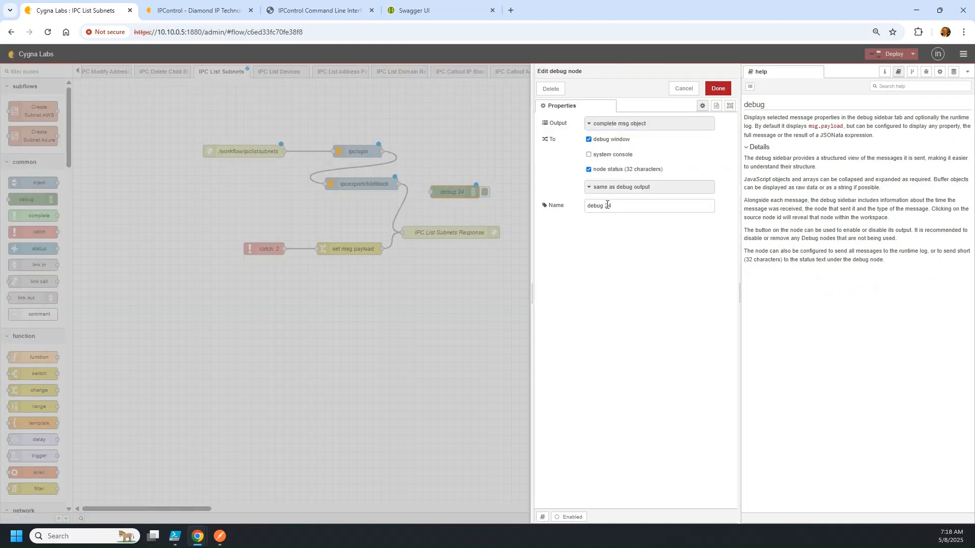
click(612, 188)
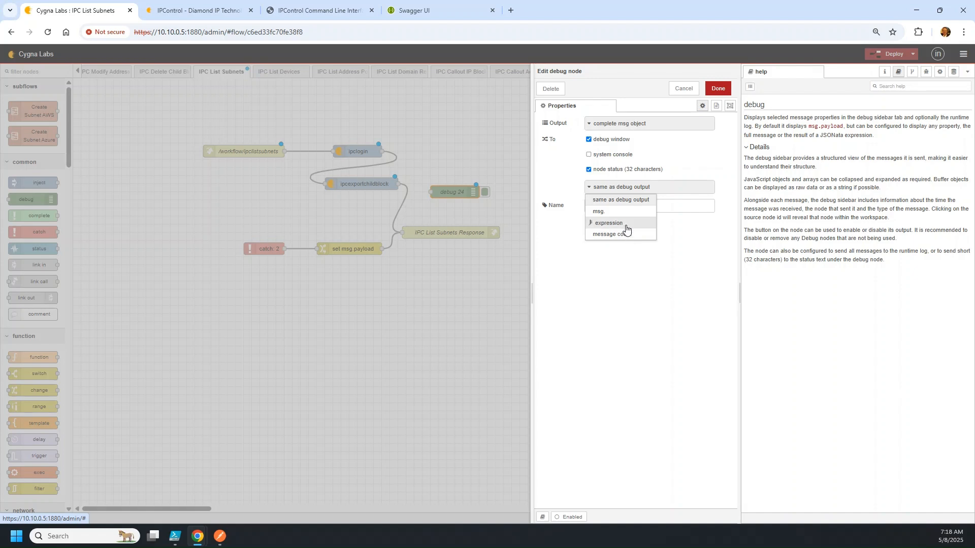
click(626, 234)
click(730, 105)
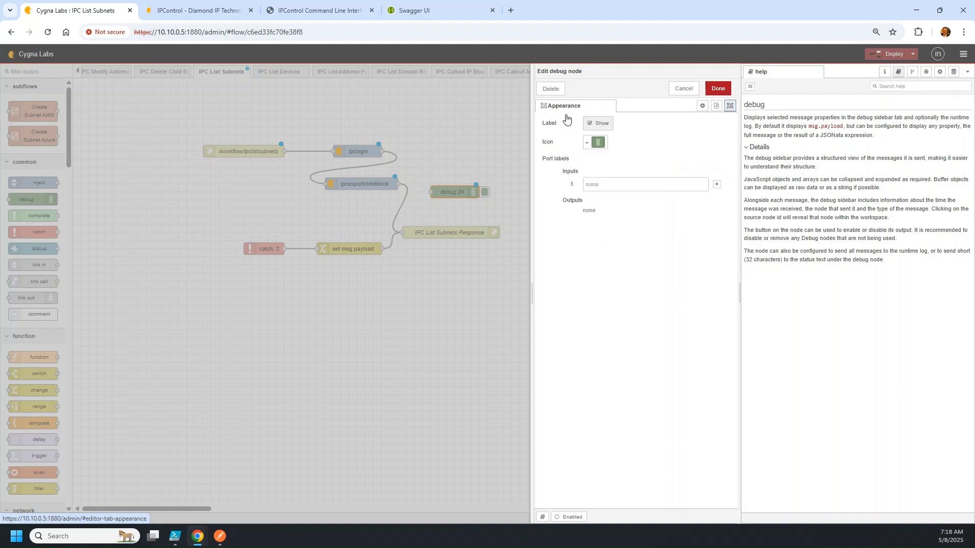
click(718, 88)
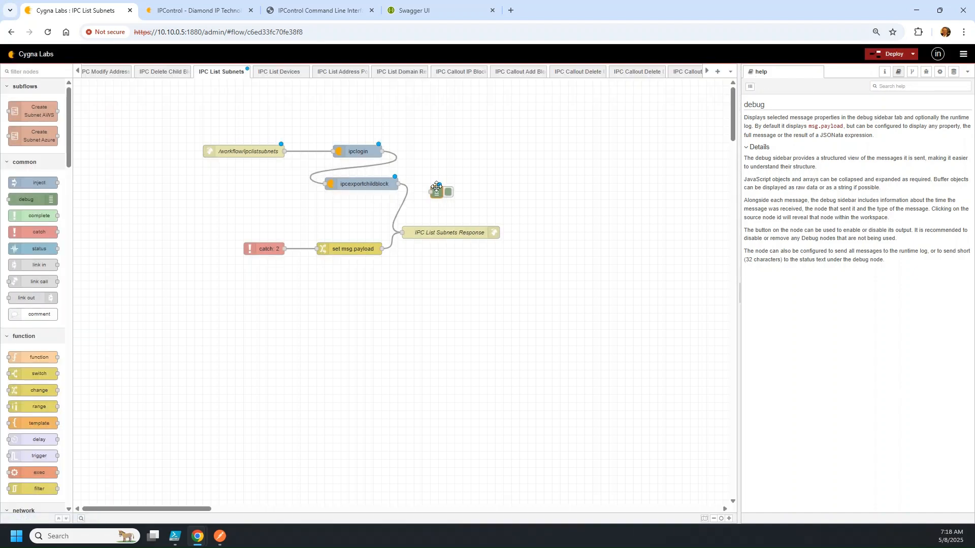
Duplicate the debug node below the catch branch, and wire the catch node and ipcexportchildblock each to a debug node
key(ctrl+c)
key(ctrl+v)
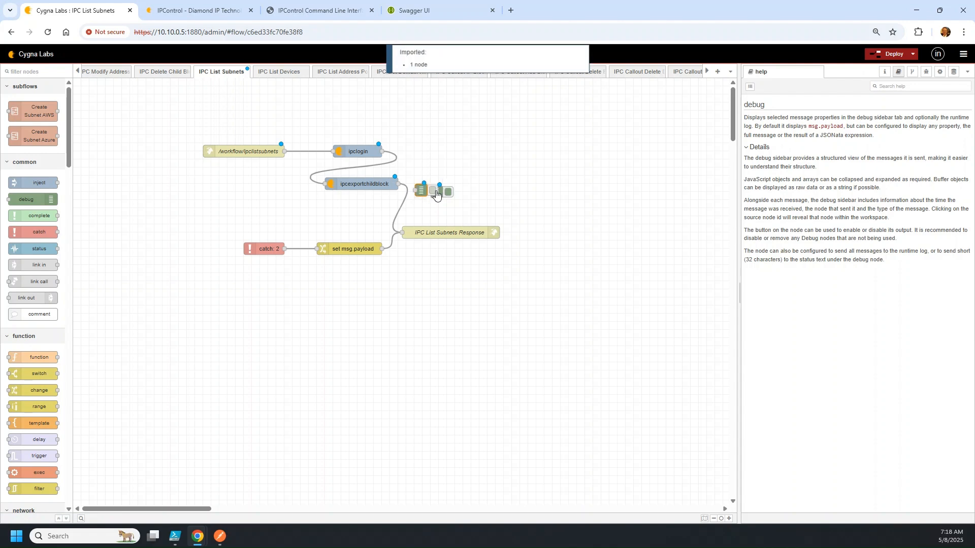
click(326, 271)
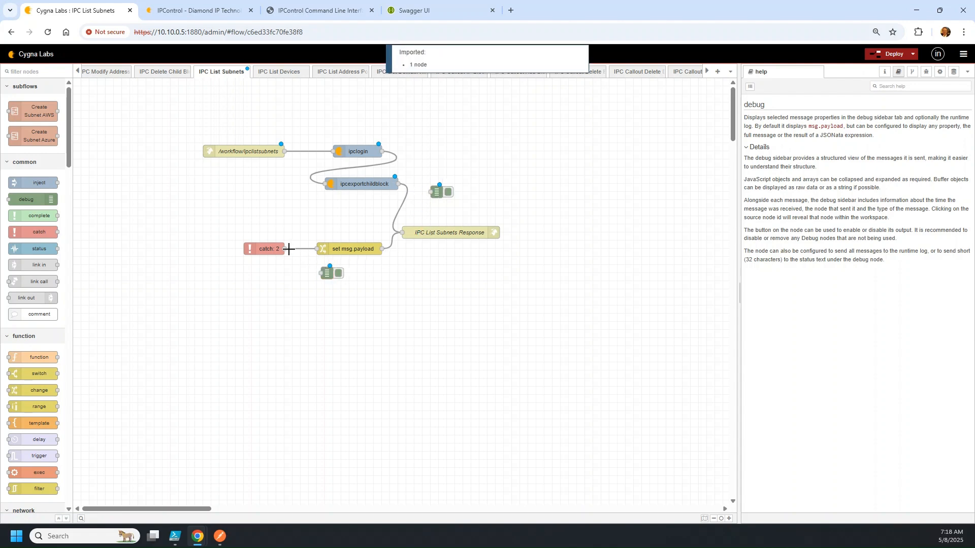
drag(285, 249, 322, 273)
drag(398, 184, 432, 192)
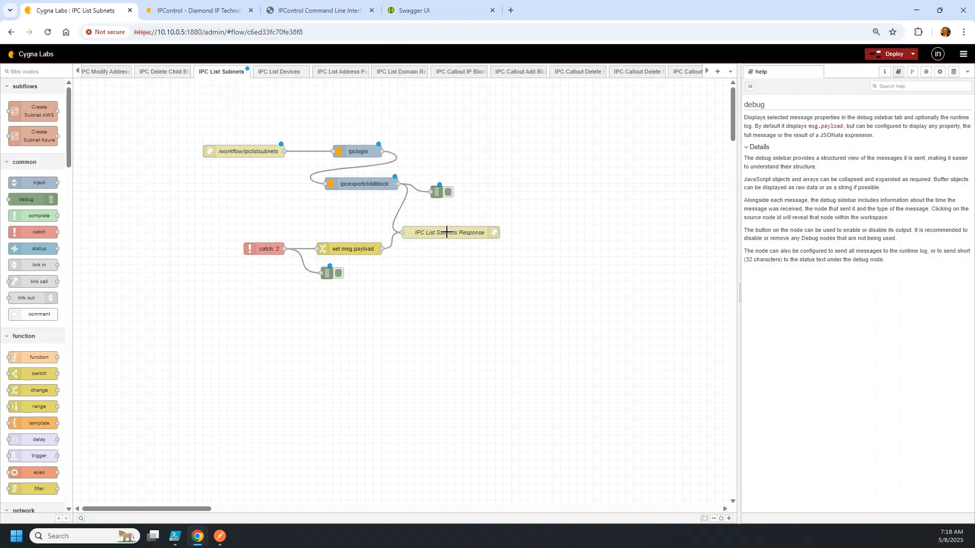
Deploy the modified flow and switch to Postman
click(888, 54)
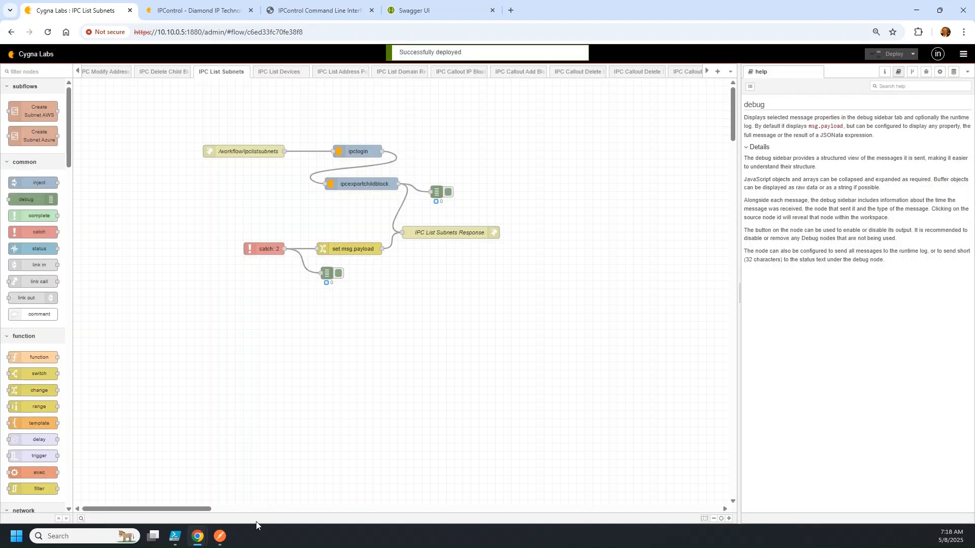
click(220, 537)
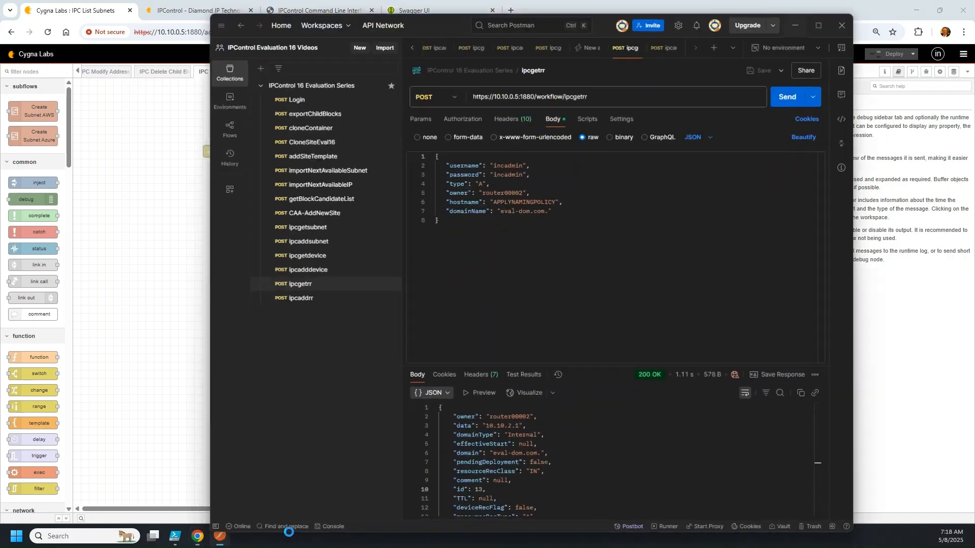
Duplicate the ipcaddrr request in the IPControl 16 Evaluation Series collection and rename the copy ipclistsubnets
click(327, 298)
click(392, 298)
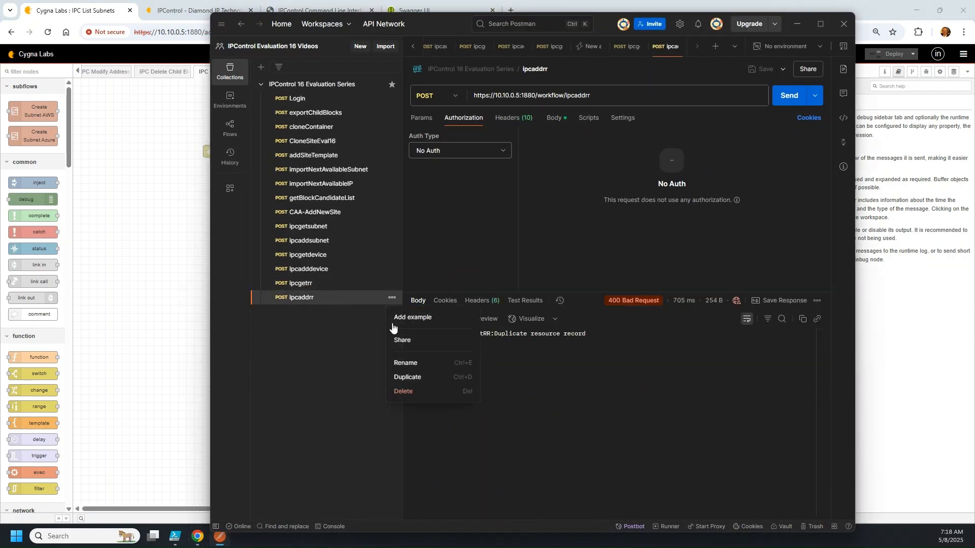
click(408, 378)
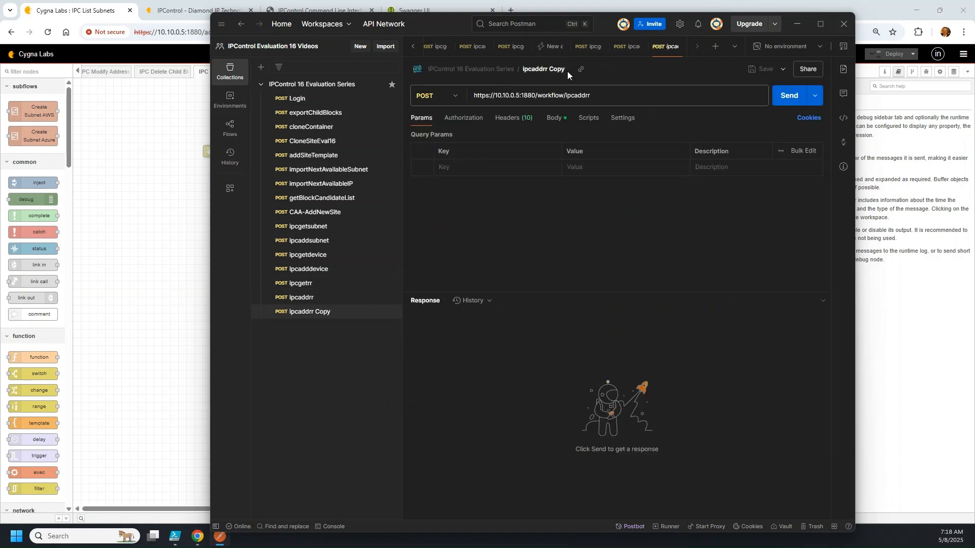
click(542, 68)
text(ipclistsubnets)
drag(427, 25, 459, 25)
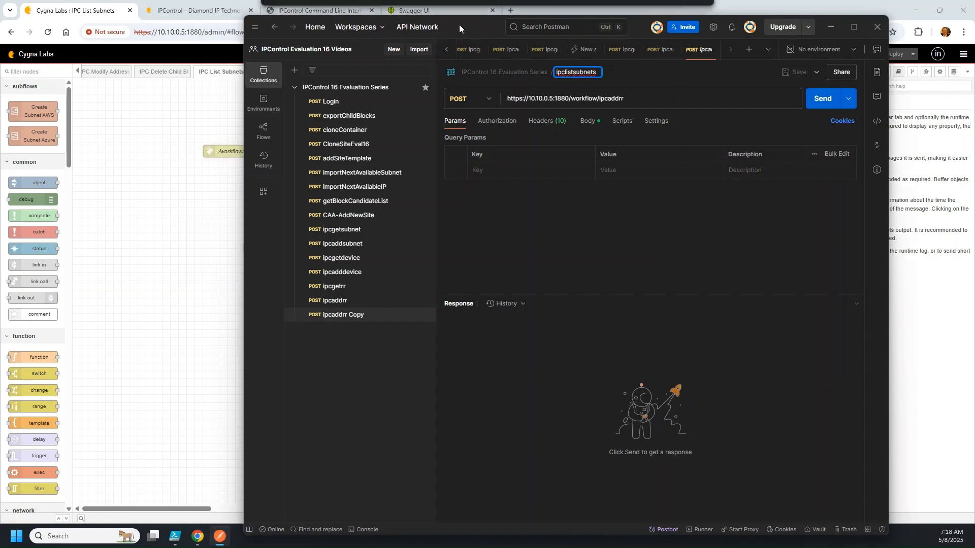
click(638, 99)
key(BackSpace)
key(BackSpace)
key(BackSpace)
key(BackSpace)
key(BackSpace)
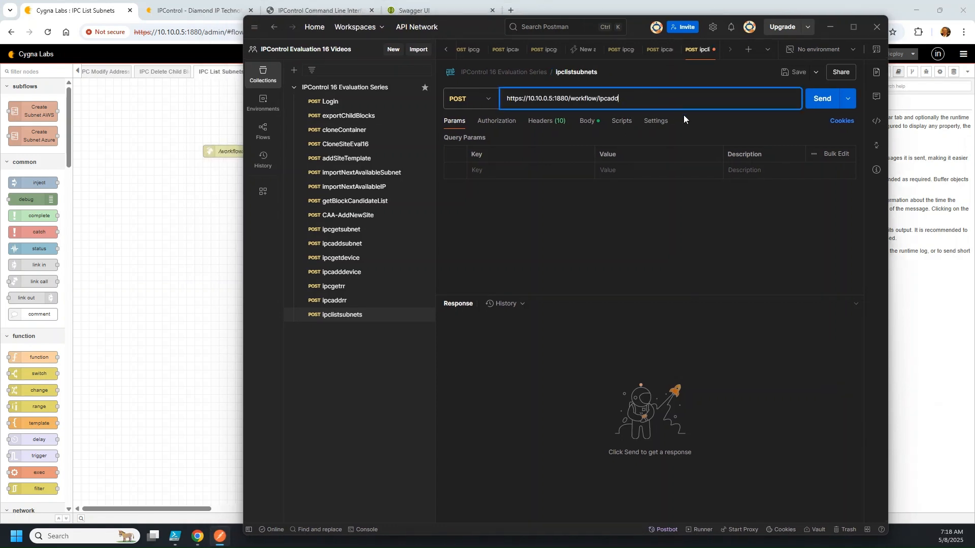
text(listsubnets)
Delete the owner through data fields from the request's JSON body, keeping only the username and password lines
click(589, 122)
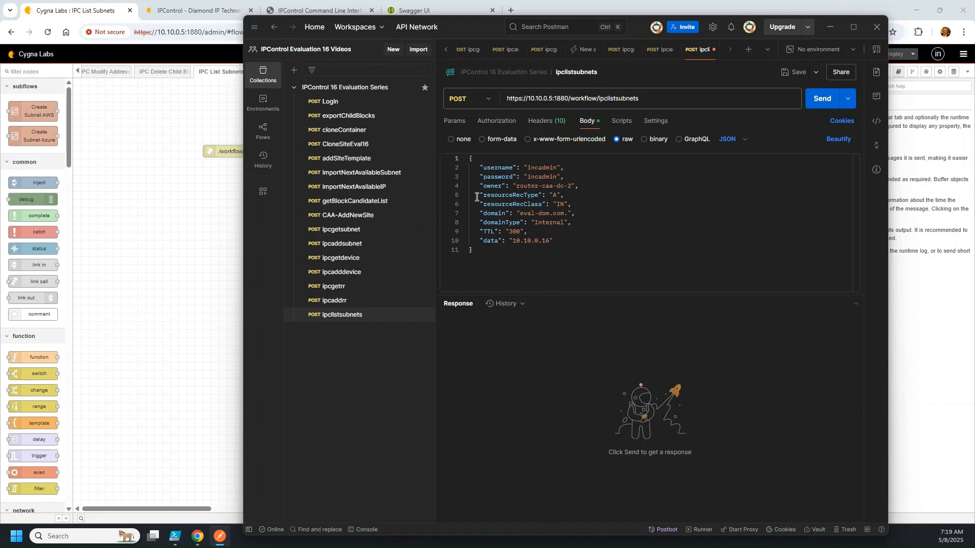
drag(480, 187, 577, 244)
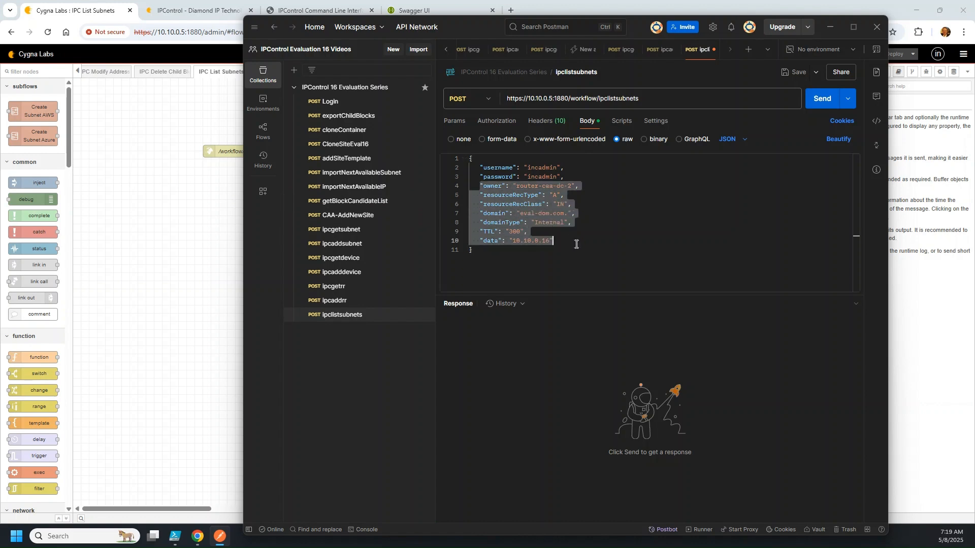
text(")
key(shift+Down)
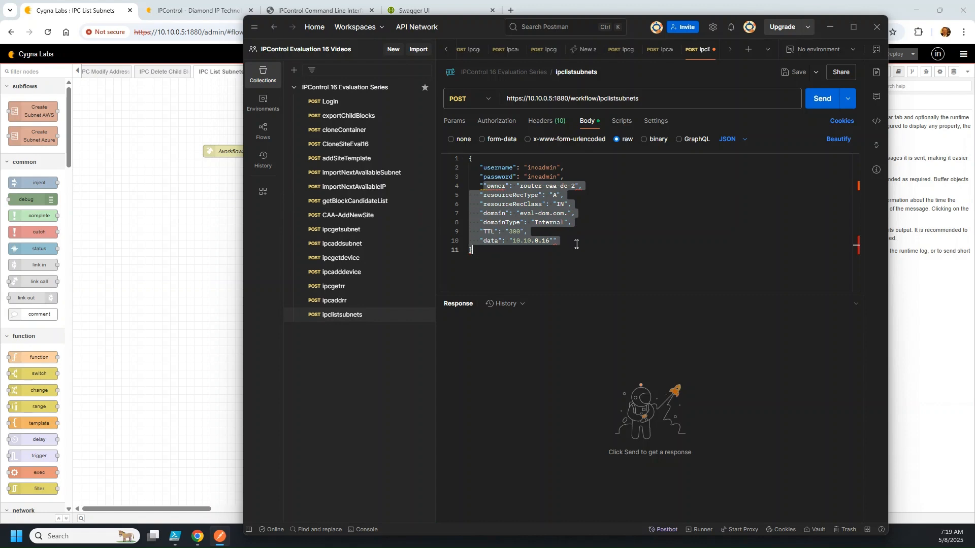
click(578, 245)
drag(568, 240, 476, 187)
key(BackSpace)
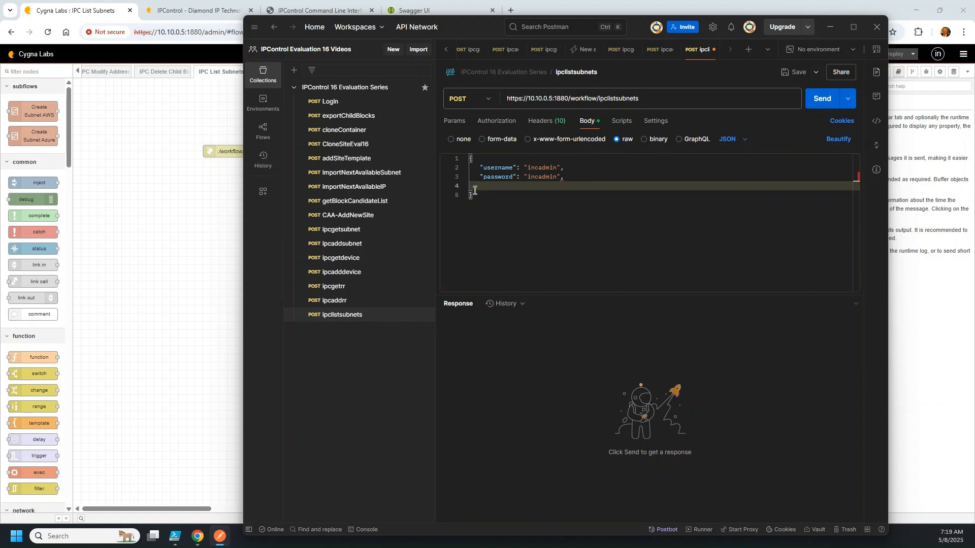
Add a query field with the value container='ATL' to the JSON body, send the request and look through the response
key(ctrl+space)
text(")
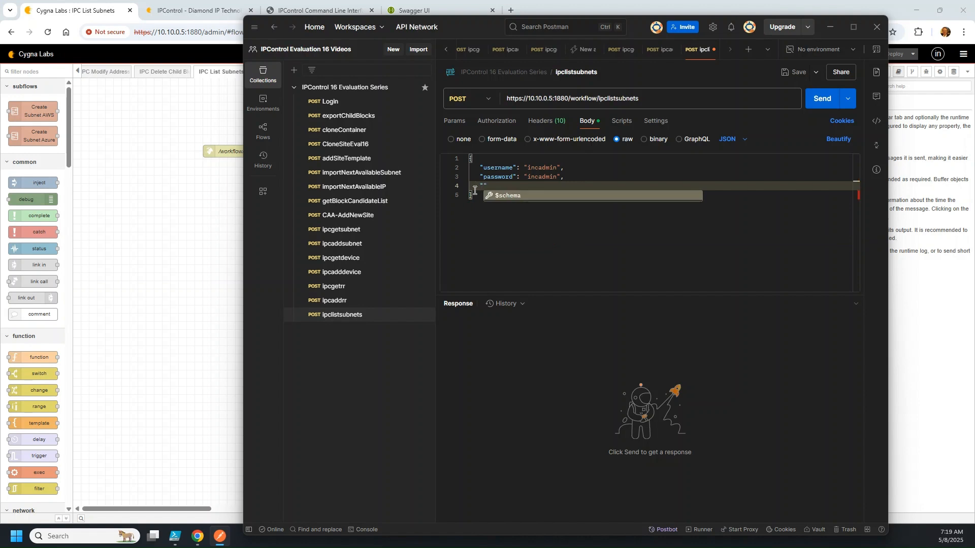
text(query)
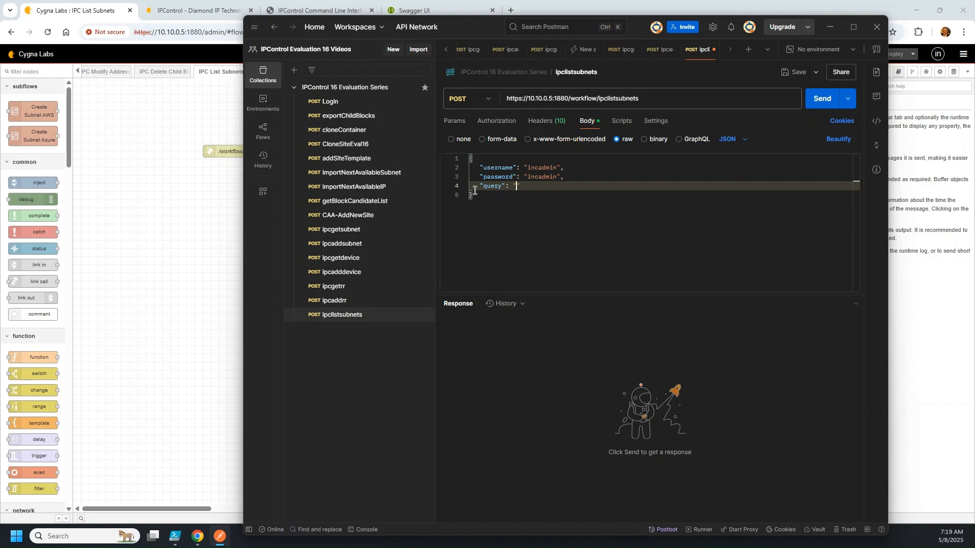
text(": "container)
click(813, 104)
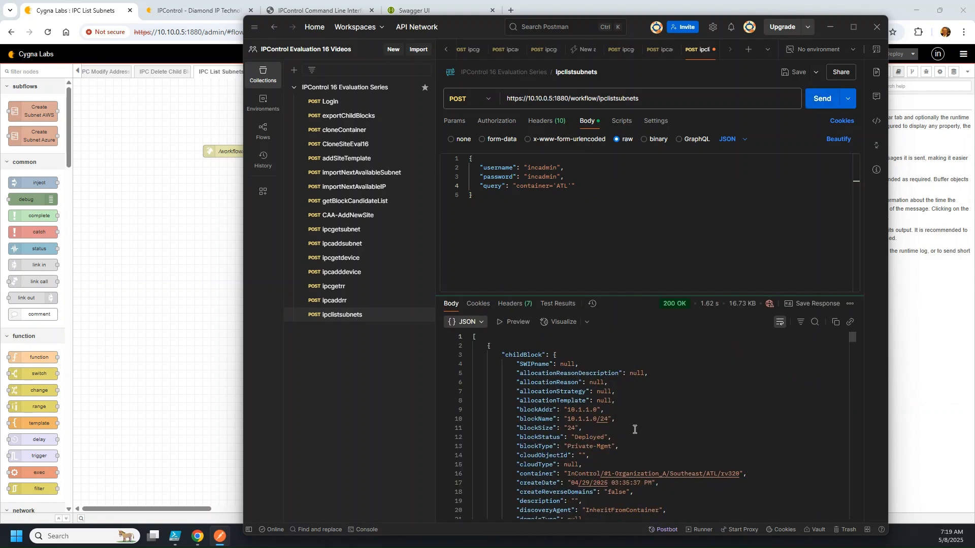
scroll(635, 429, down, 5)
scroll(636, 432, down, 4)
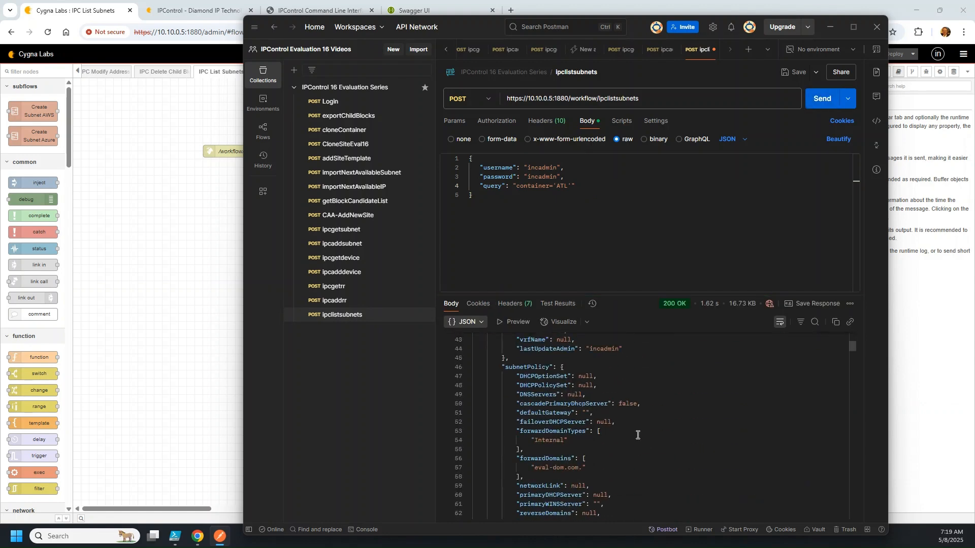
Switch to the Cygna Labs flow editor, expand the debug message's payload down to its first object, and widen the debug area
click(158, 256)
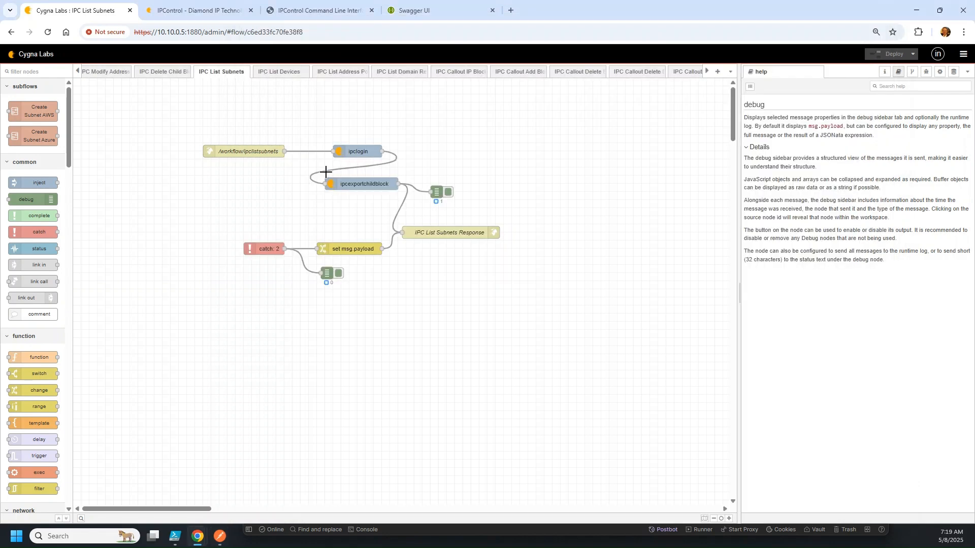
click(926, 71)
click(777, 123)
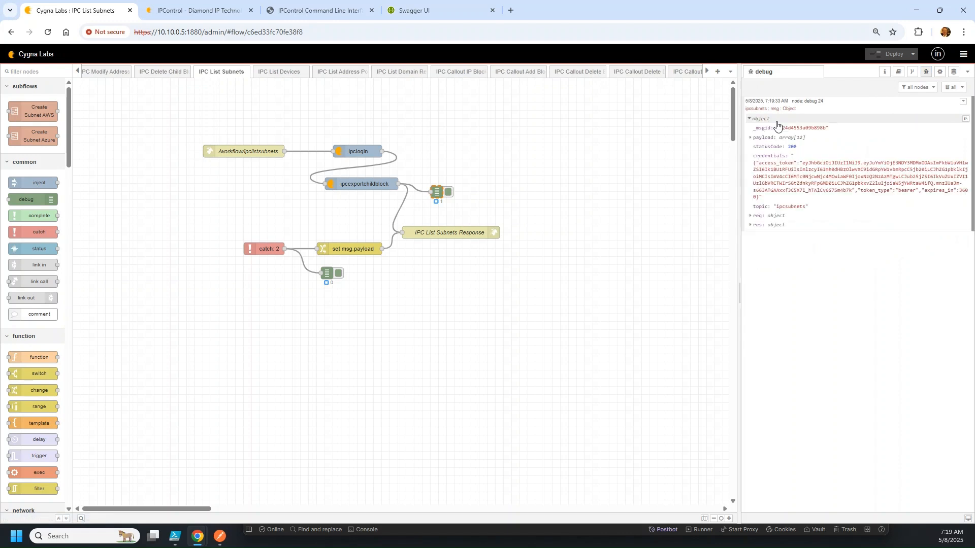
click(756, 139)
click(759, 145)
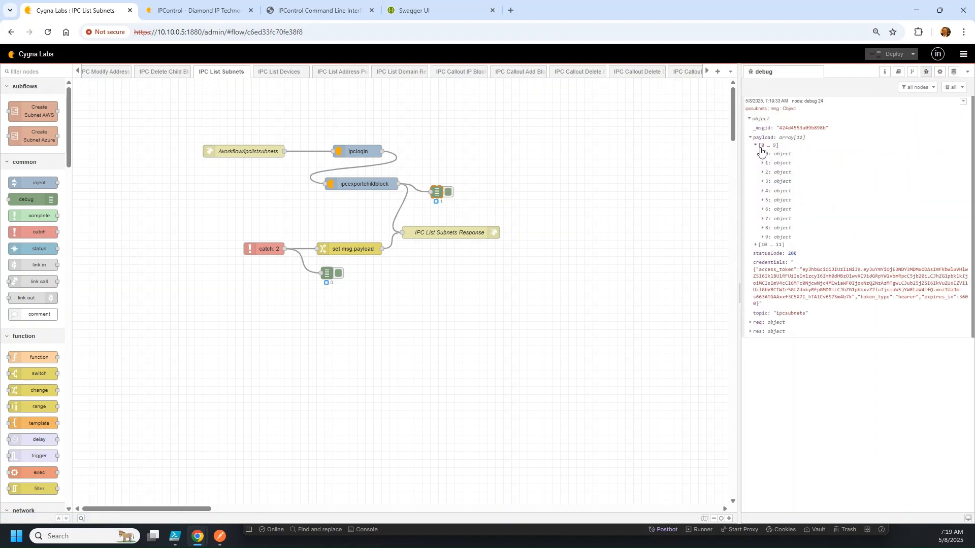
click(768, 156)
click(769, 163)
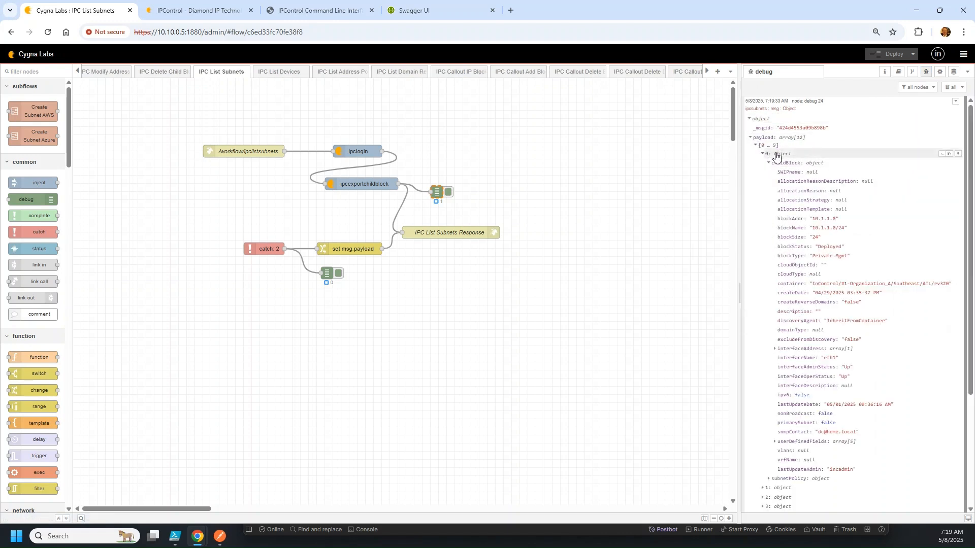
click(769, 163)
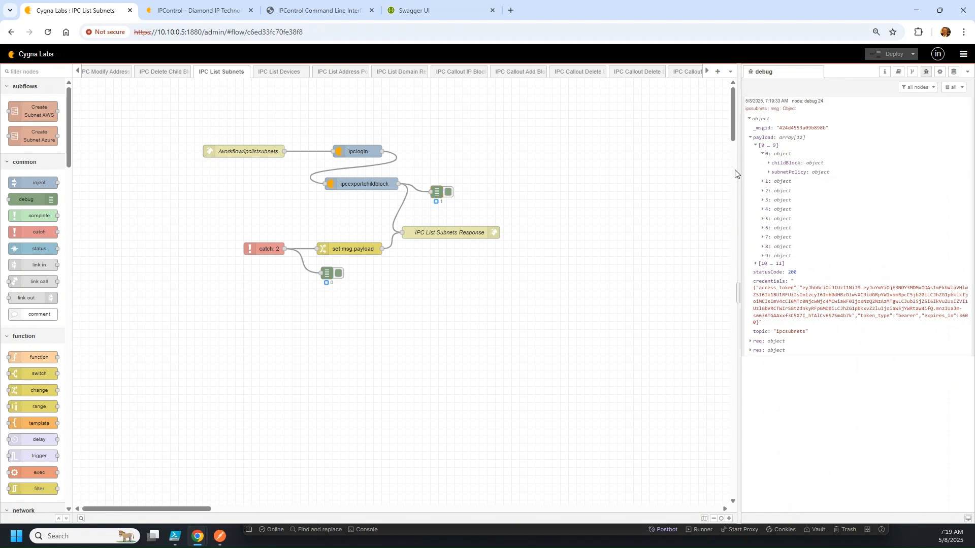
drag(724, 164, 616, 158)
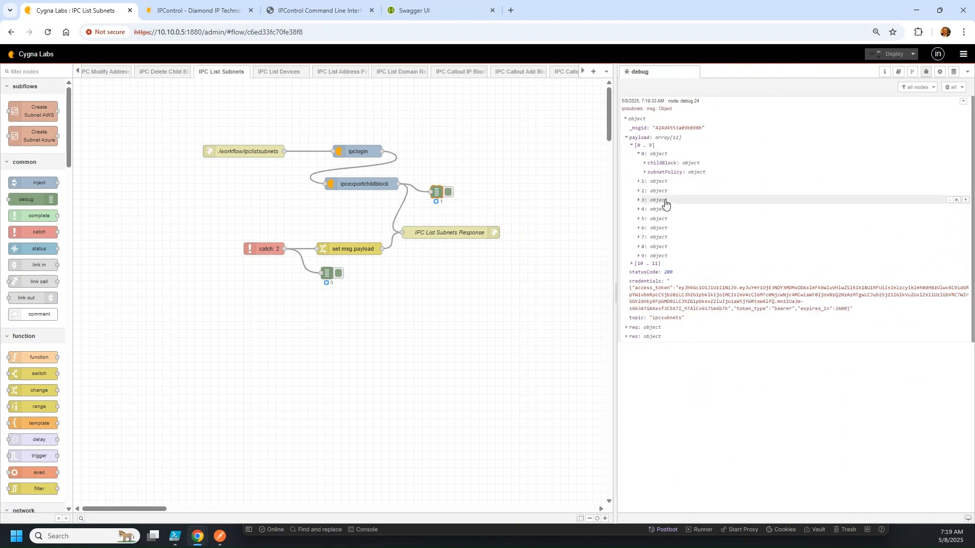
Examine the first payload object's childBlock details, including interfaceAddress, container and userDefinedFields, and its subnetPolicy
click(645, 162)
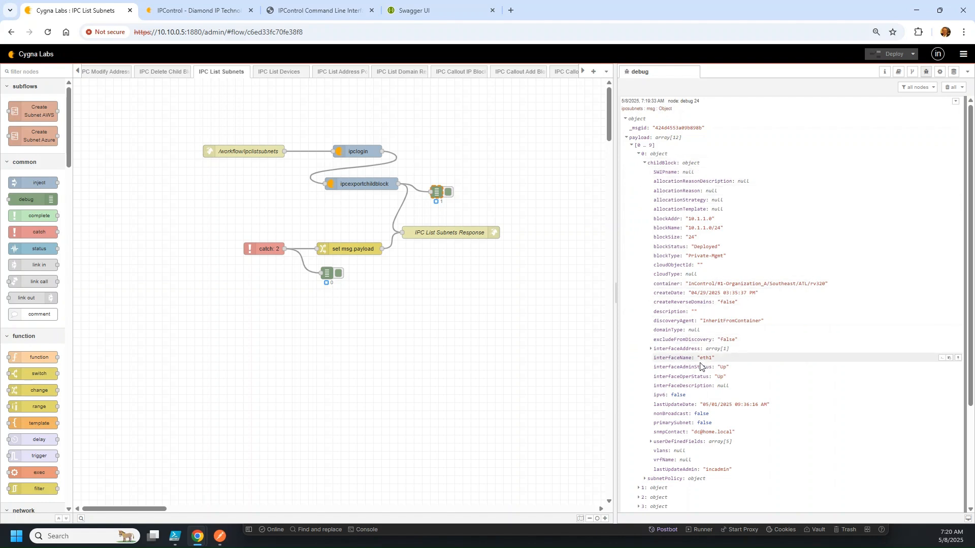
click(650, 351)
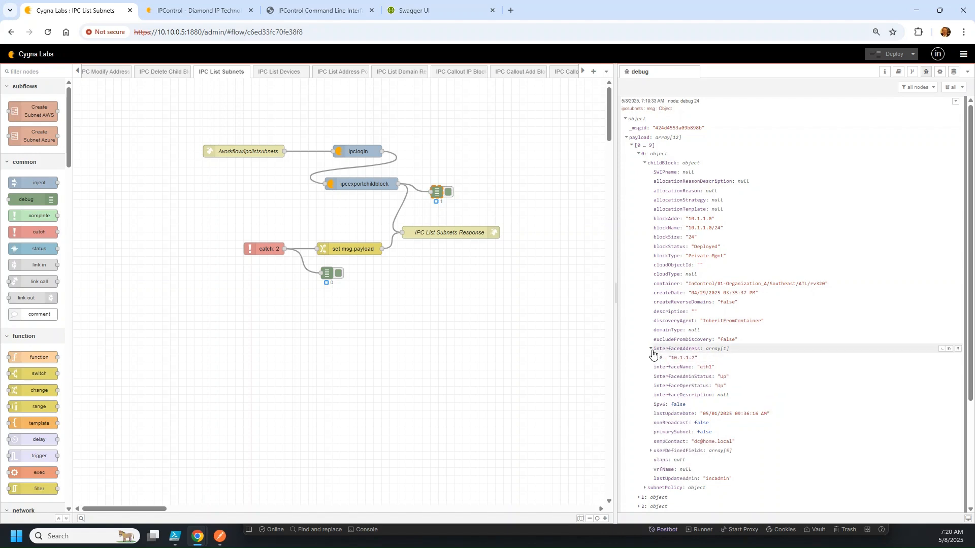
click(651, 349)
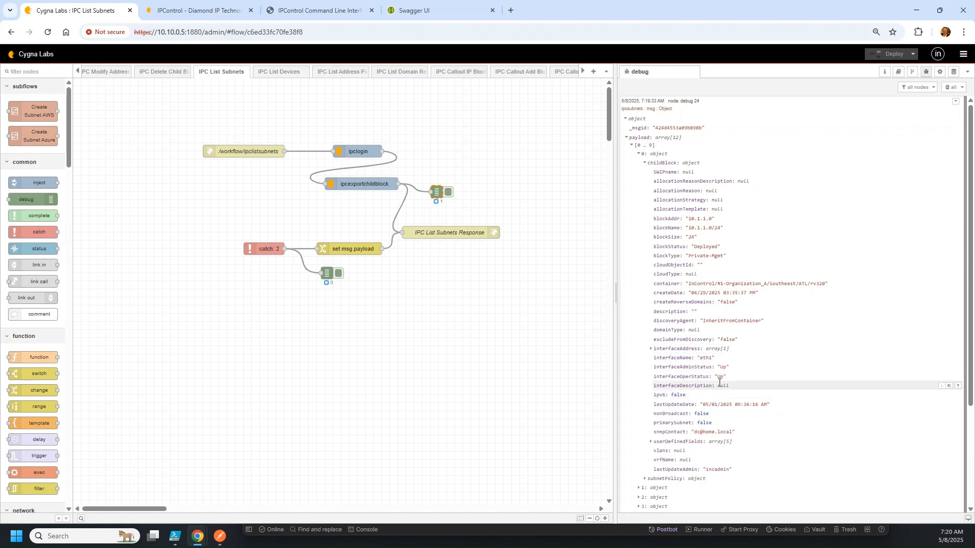
drag(830, 284, 636, 288)
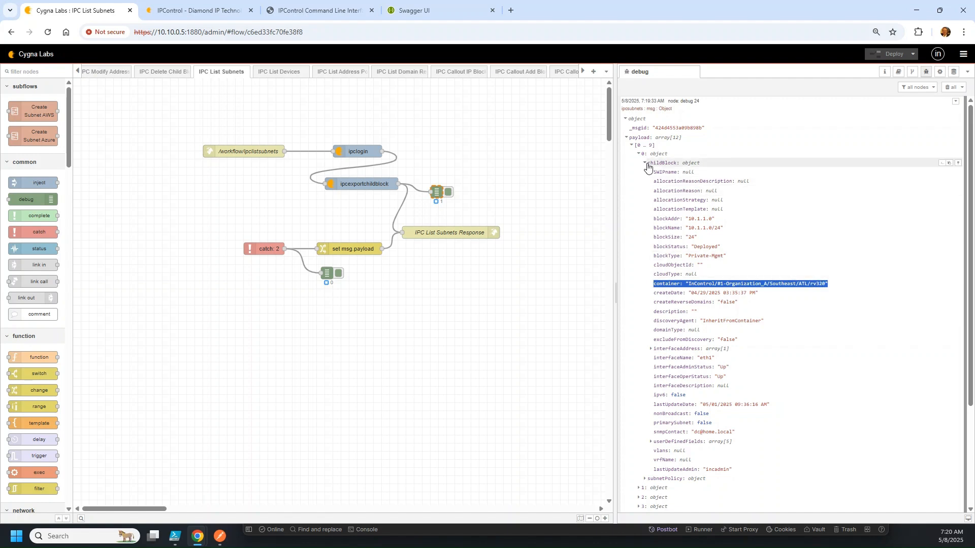
click(654, 445)
scroll(782, 411, down, 2)
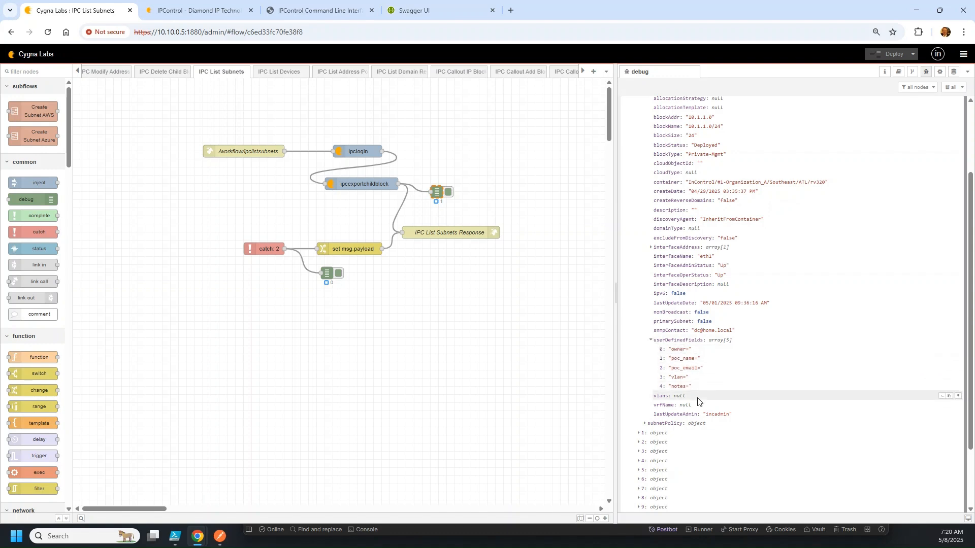
click(645, 424)
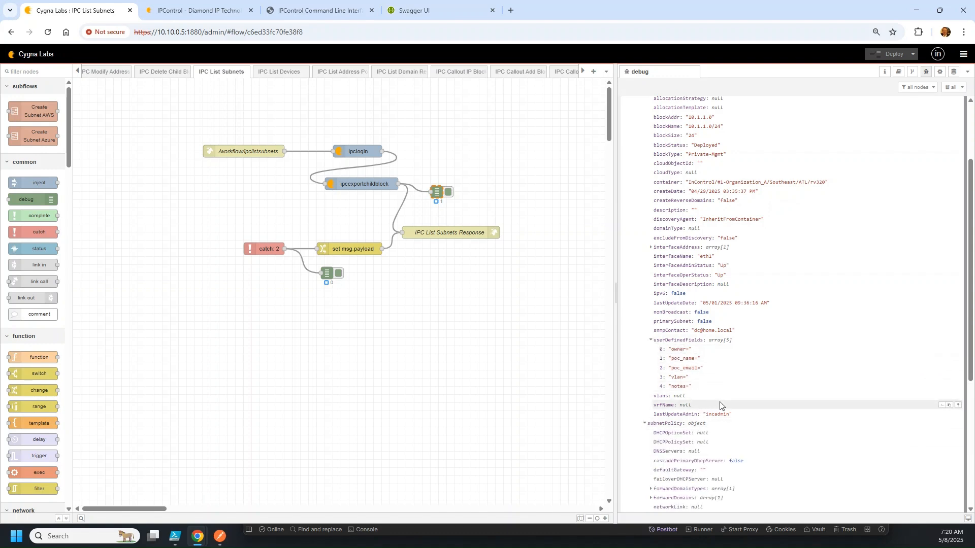
scroll(726, 401, down, 2)
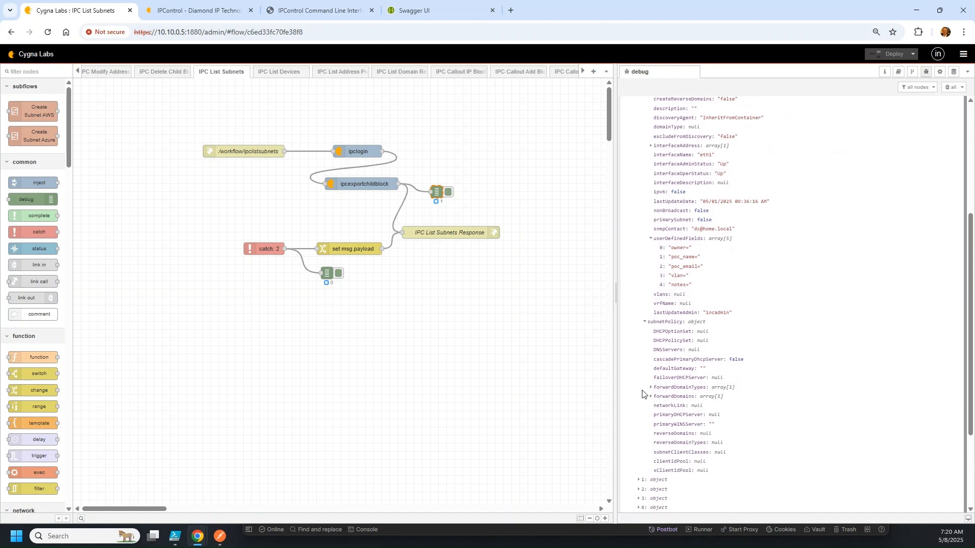
Switch to IPControl and view the policies of block 10.1.1.0/24 in the ATL container under #1-Organization_A/Southeast
click(228, 10)
click(173, 67)
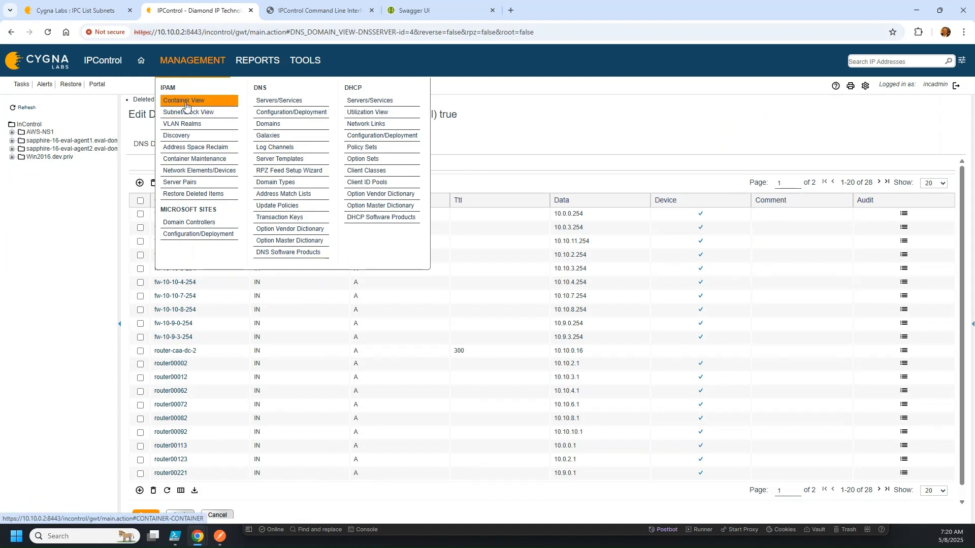
click(188, 97)
click(48, 156)
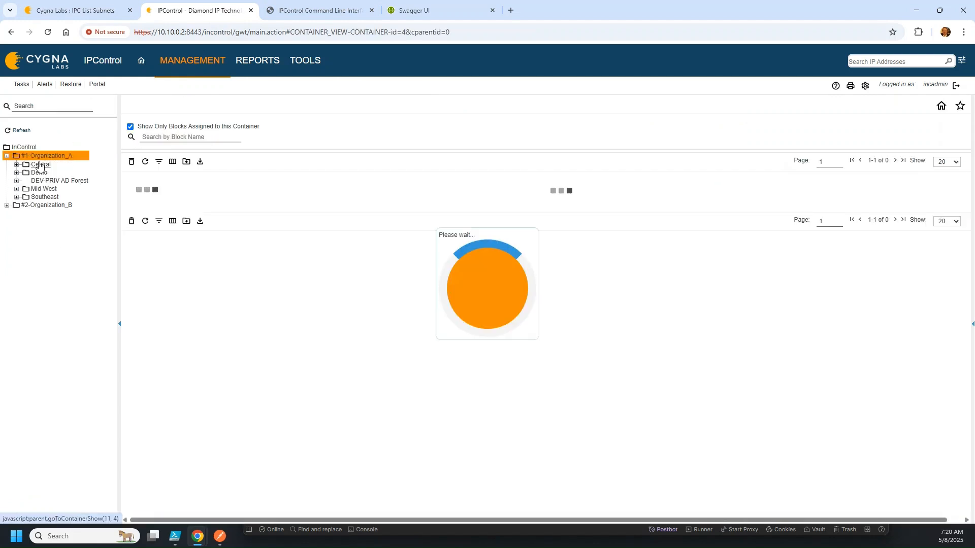
click(16, 197)
click(45, 204)
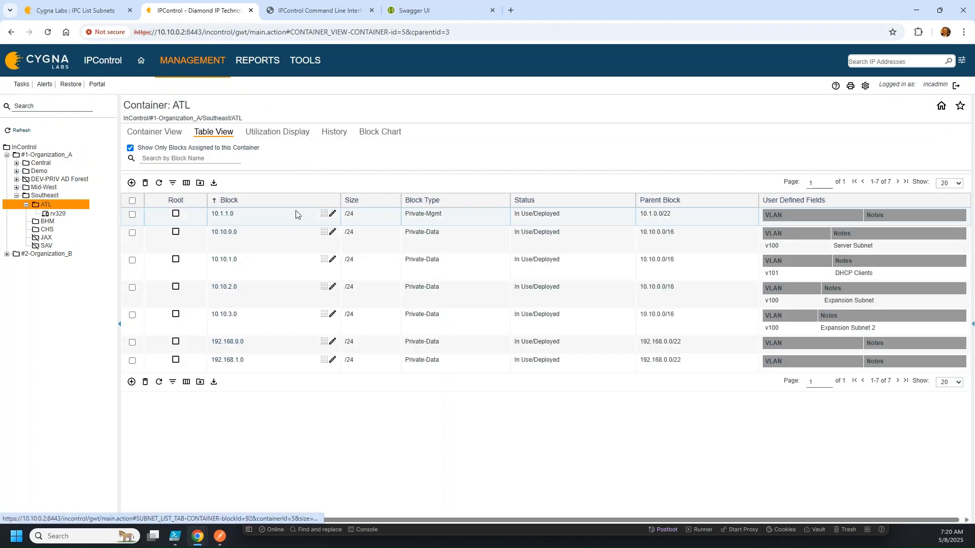
click(333, 214)
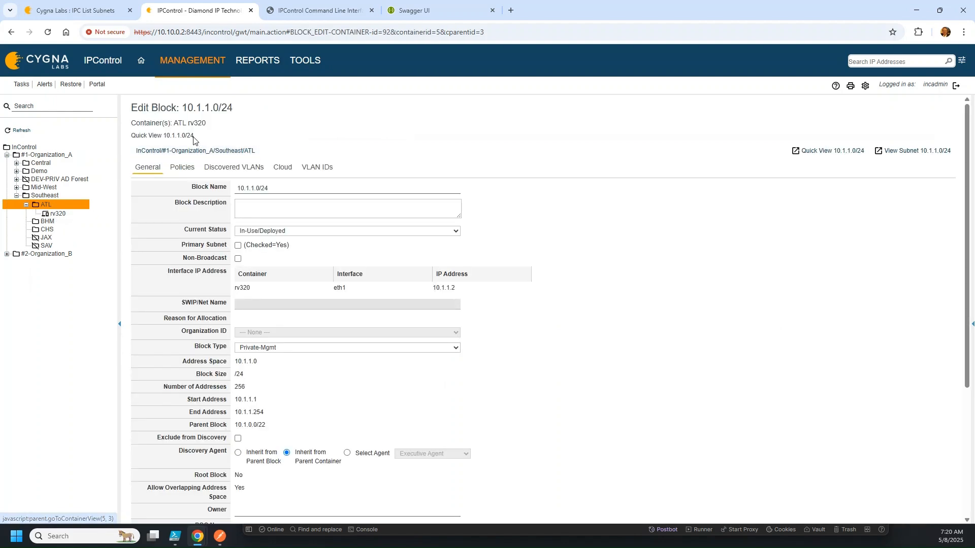
click(181, 167)
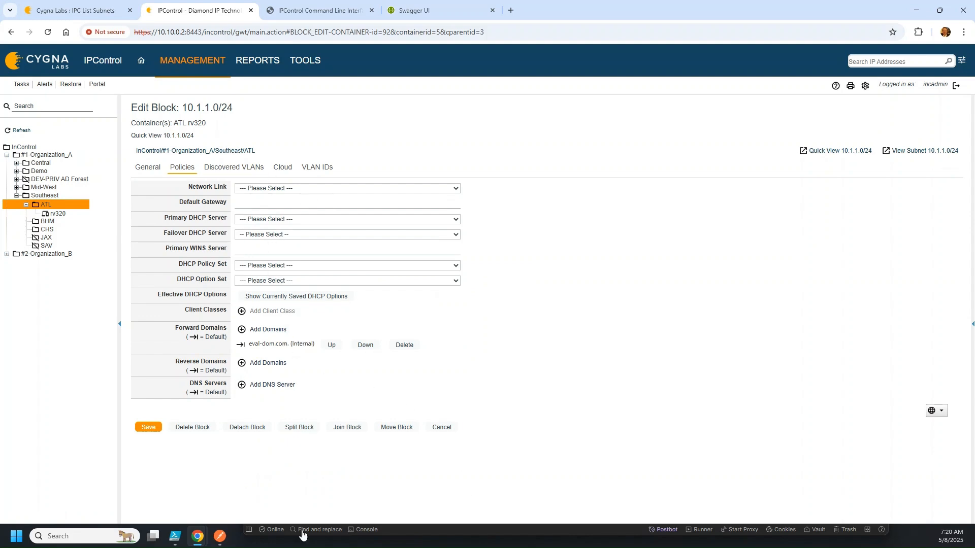
Return to the flow editor's debug output and expand forwardDomainTypes in the first object's subnetPolicy
click(220, 536)
mouse_move(198, 542)
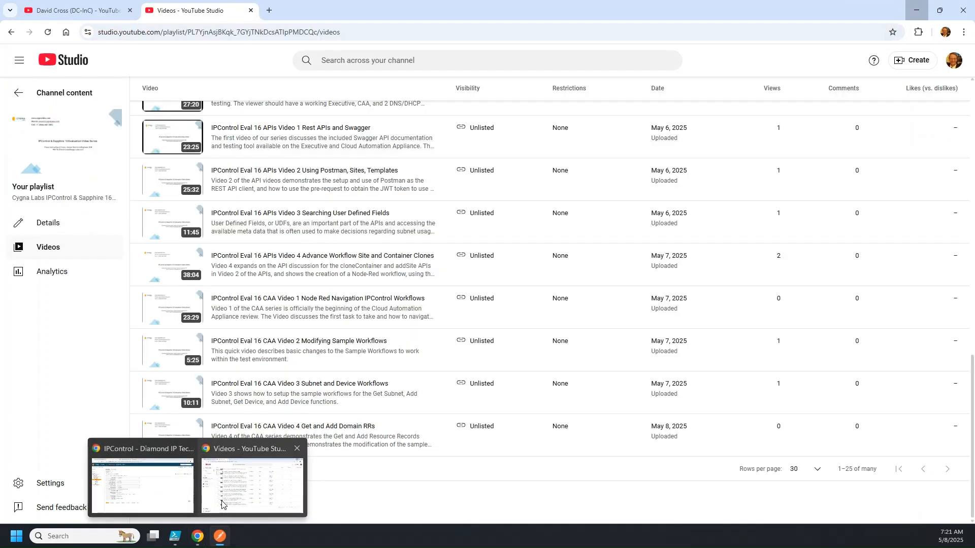
mouse_move(179, 496)
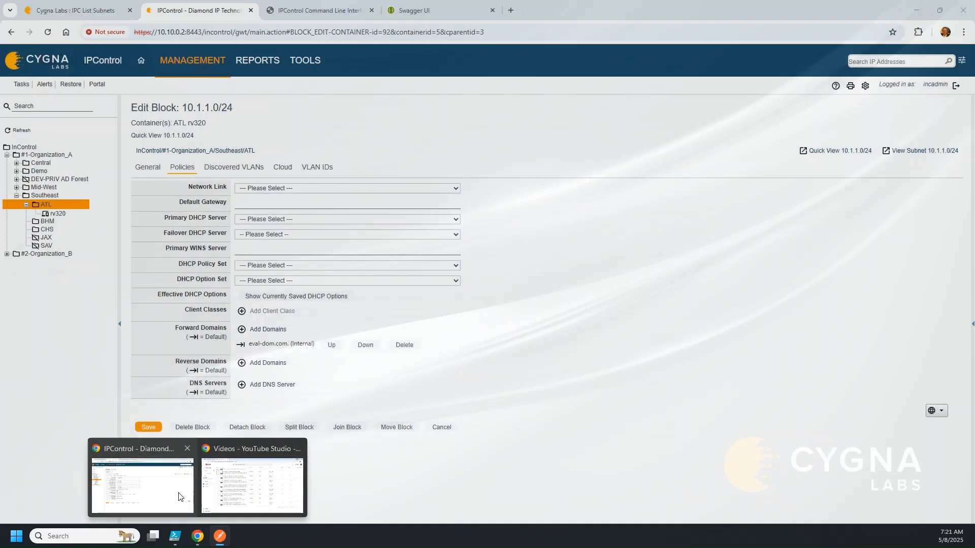
click(176, 496)
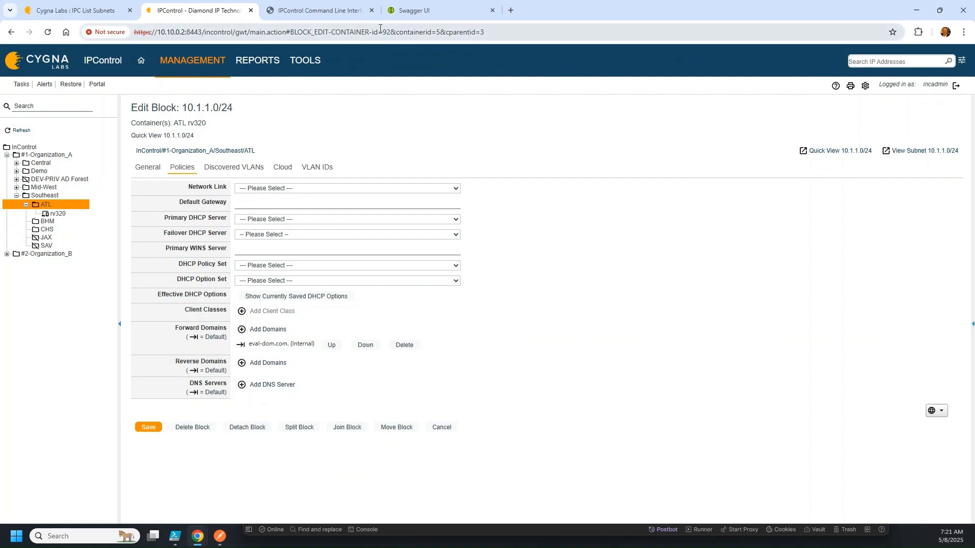
click(79, 10)
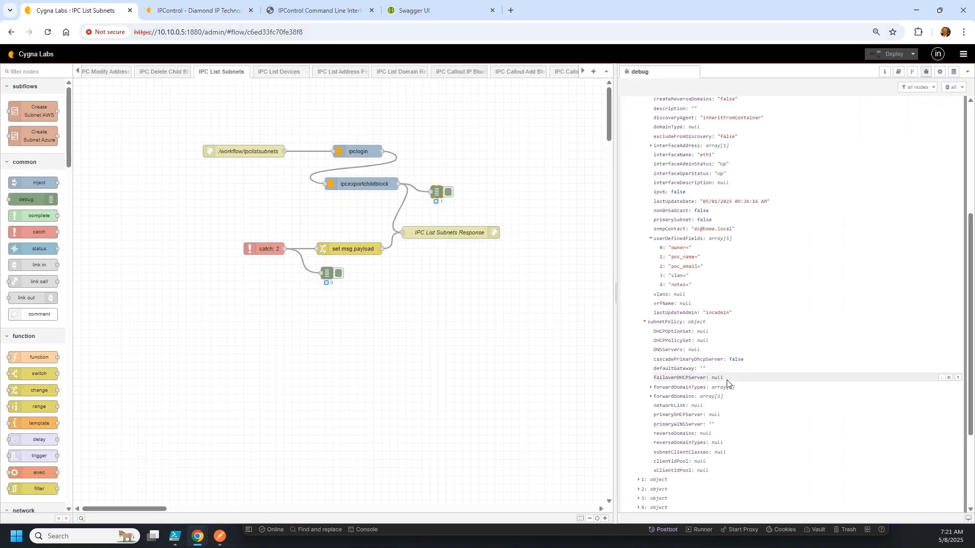
click(655, 388)
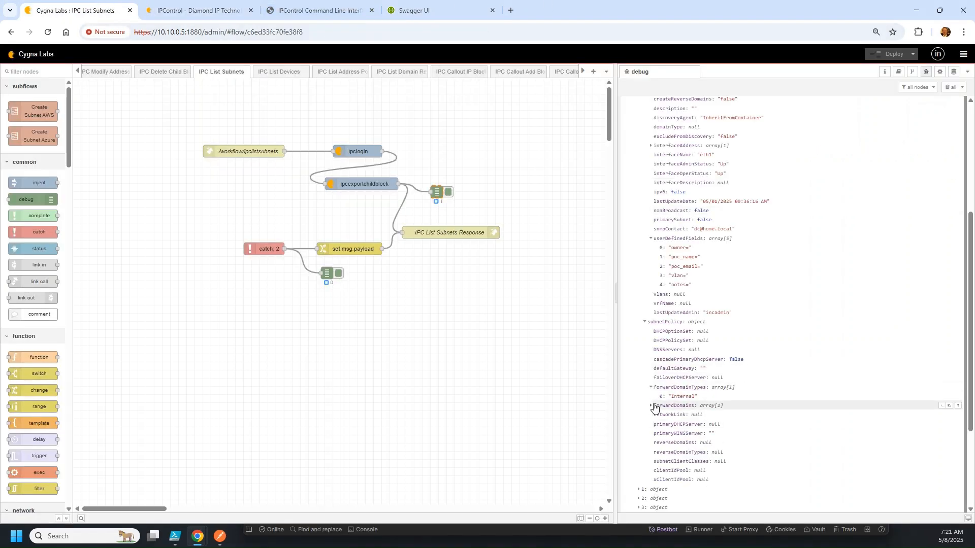
Expand forwardDomains in the first object's subnetPolicy and review that object's childBlock and subnetPolicy fields
click(651, 406)
scroll(754, 358, down, 1)
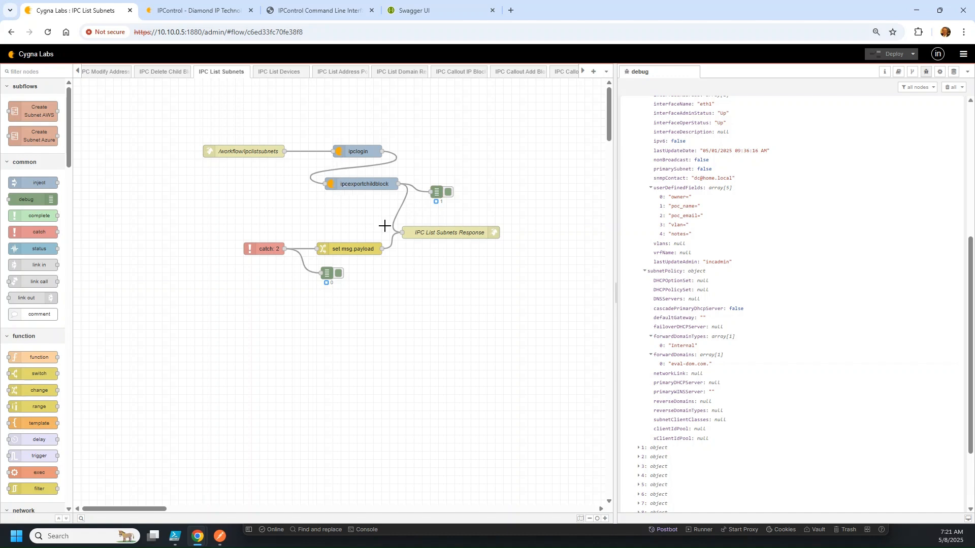
scroll(758, 310, up, 3)
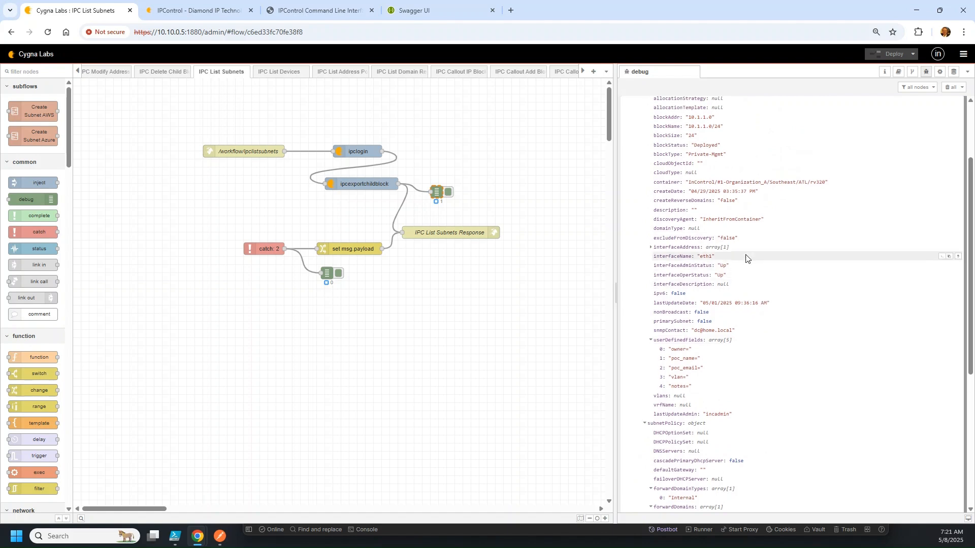
scroll(748, 257, up, 2)
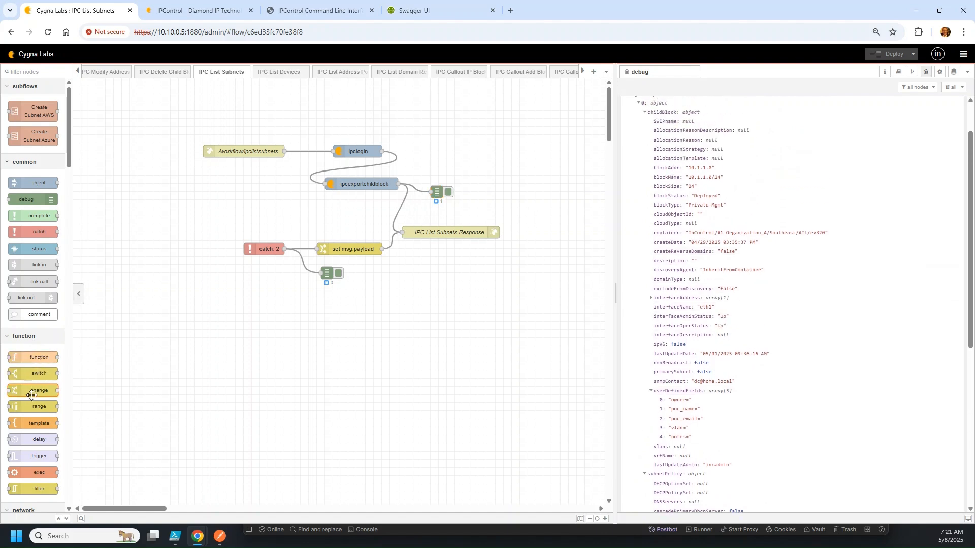
drag(19, 388, 38, 406)
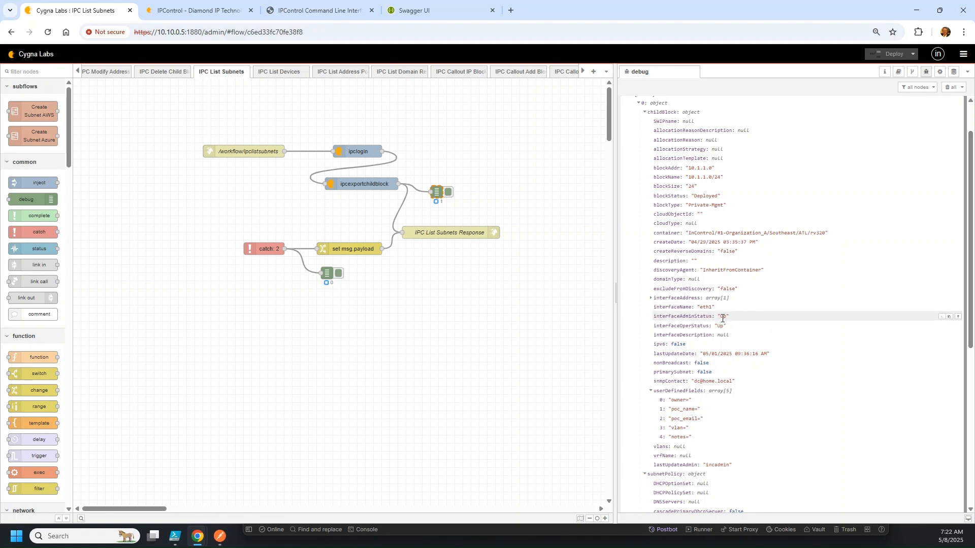
scroll(731, 402, down, 2)
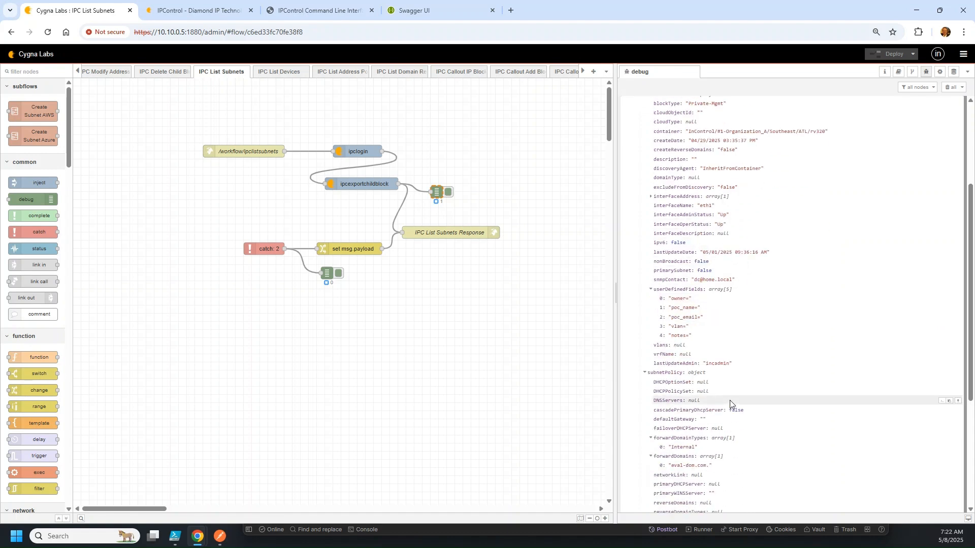
click(663, 374)
click(663, 374)
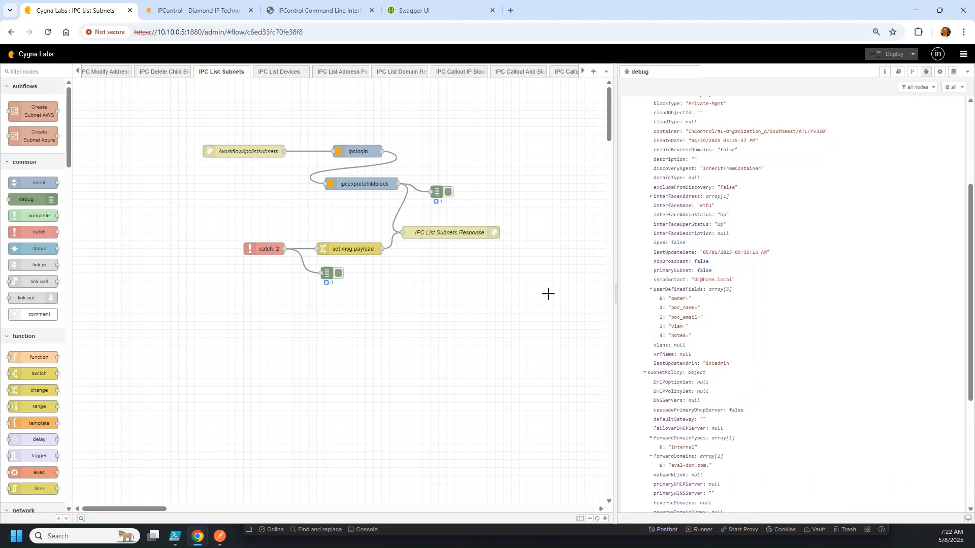
scroll(700, 390, down, 2)
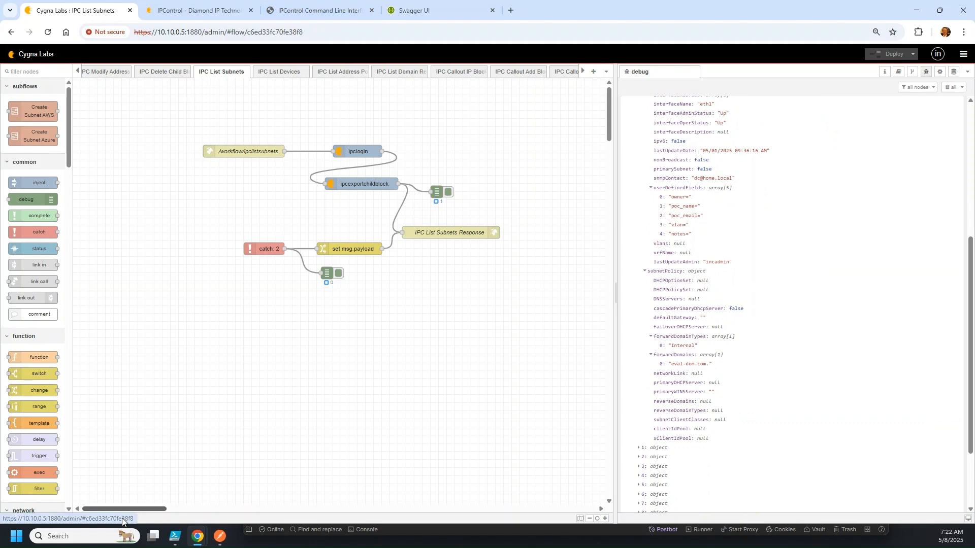
Switch to Postman, change the ipclistsubnets query to "container contains 'DEMO' and status=subnet", and send the request
click(221, 537)
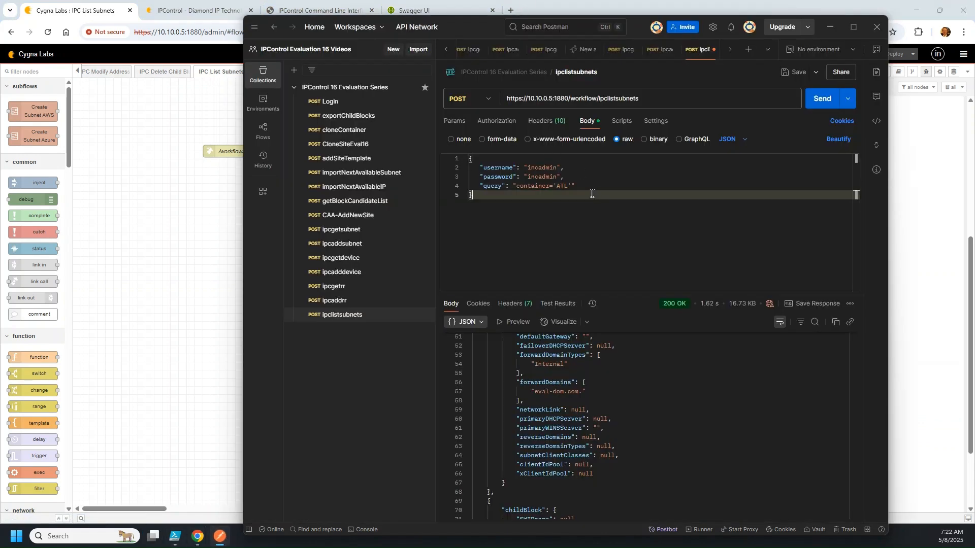
click(576, 187)
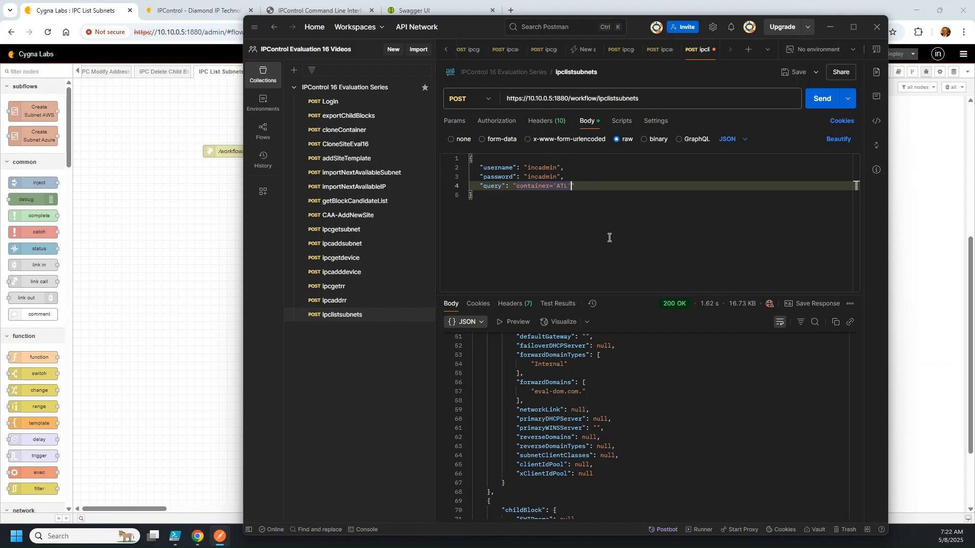
key(BackSpace)
text(contains 'DEMO' and status=subnet)
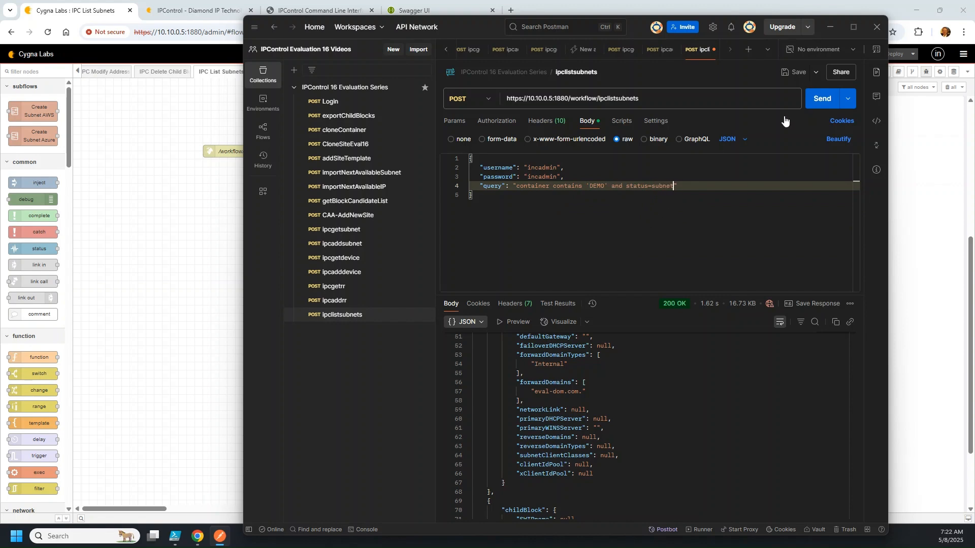
click(817, 101)
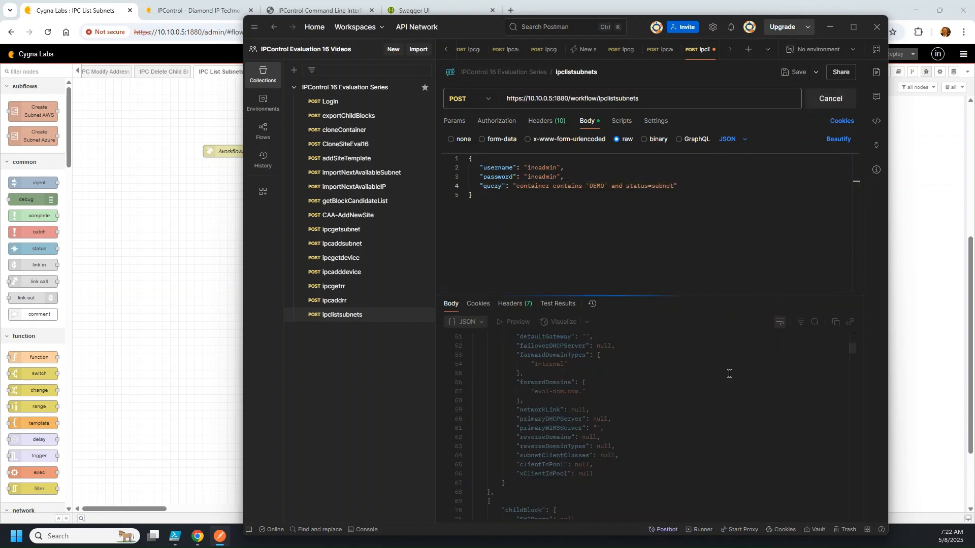
Examine the blocks returned in the ipclistsubnets response, from the first childBlock's address and container through the subnet policies
scroll(736, 430, up, 8)
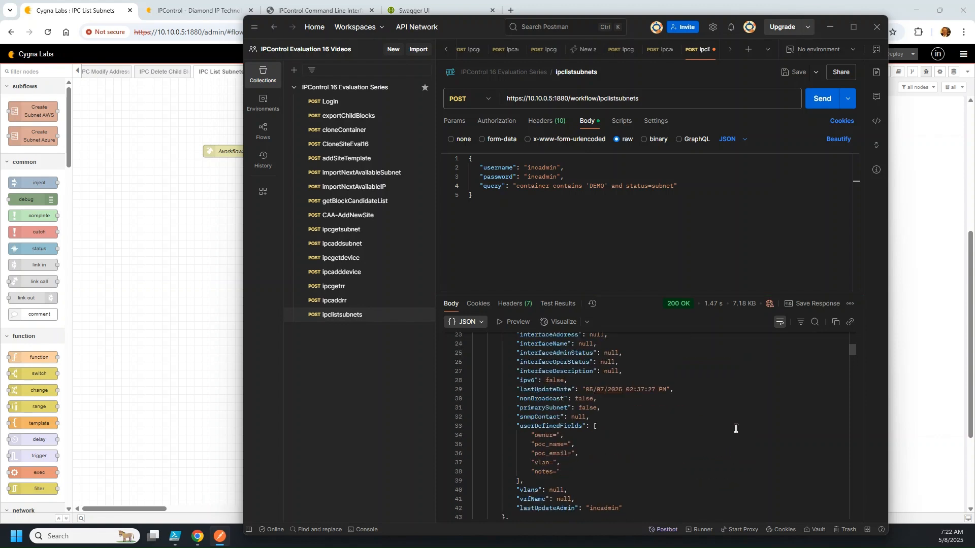
scroll(736, 429, up, 6)
scroll(538, 373, down, 2)
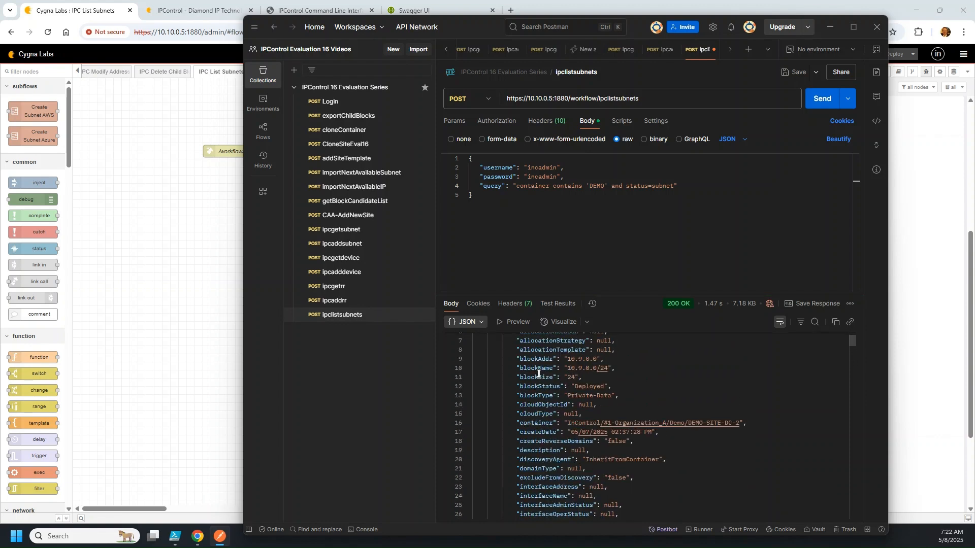
scroll(539, 373, down, 20)
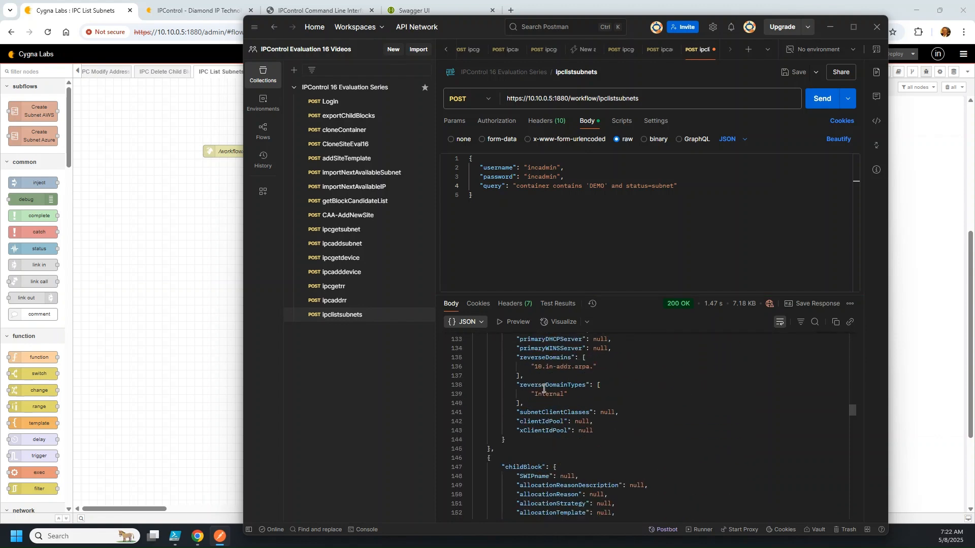
Return to the flow editor's IPC List Devices flow and set its http in node to method POST with the name /workflow/ipclistdevices
click(200, 256)
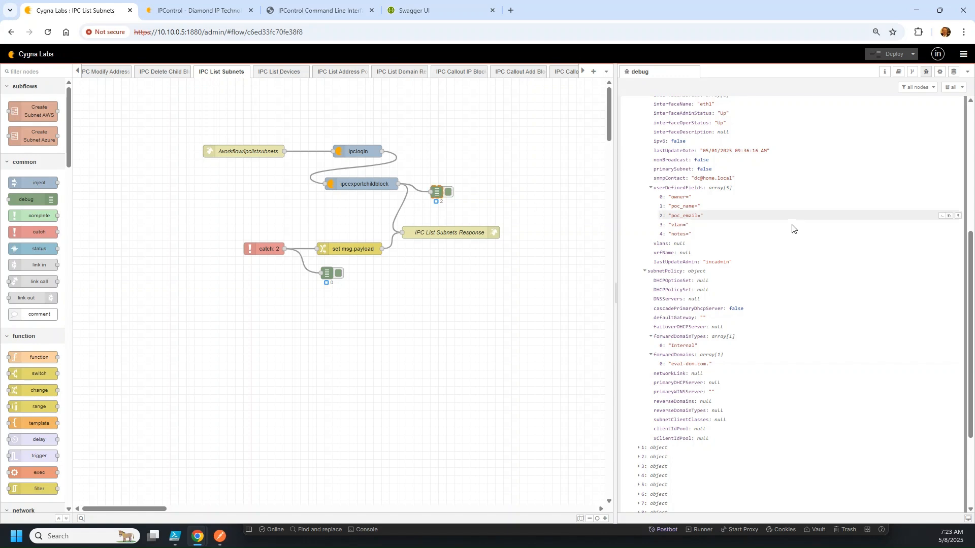
click(273, 74)
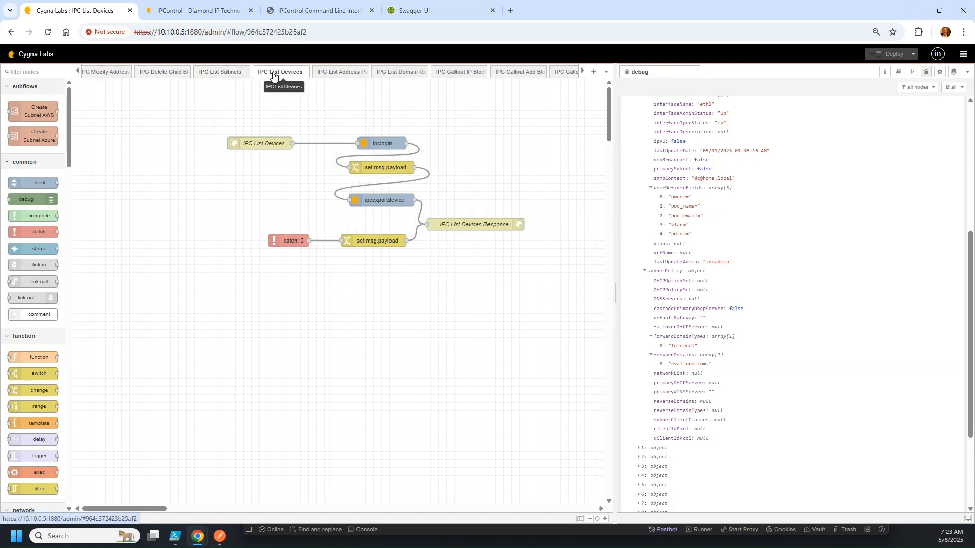
double_click(264, 143)
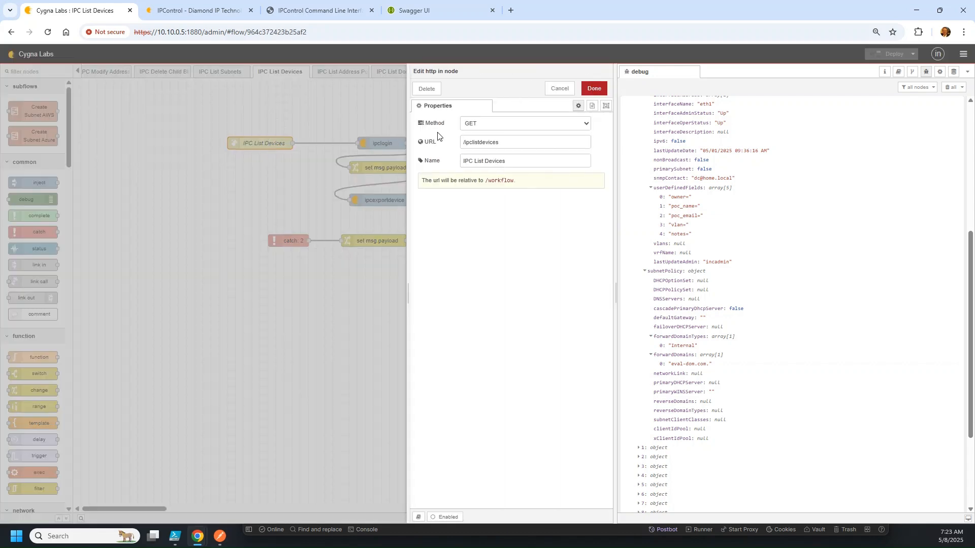
click(492, 124)
click(490, 148)
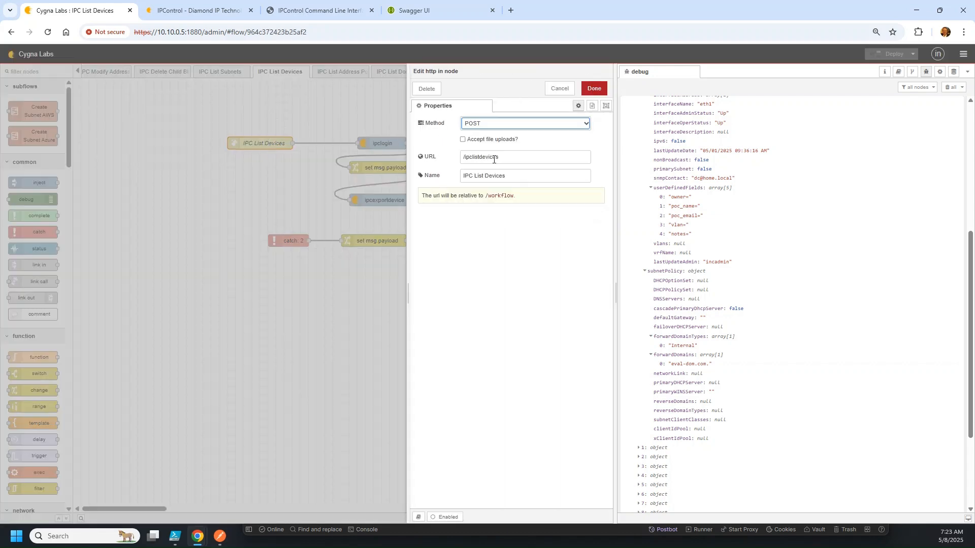
click(513, 175)
key(ctrl+a)
key(BackSpace)
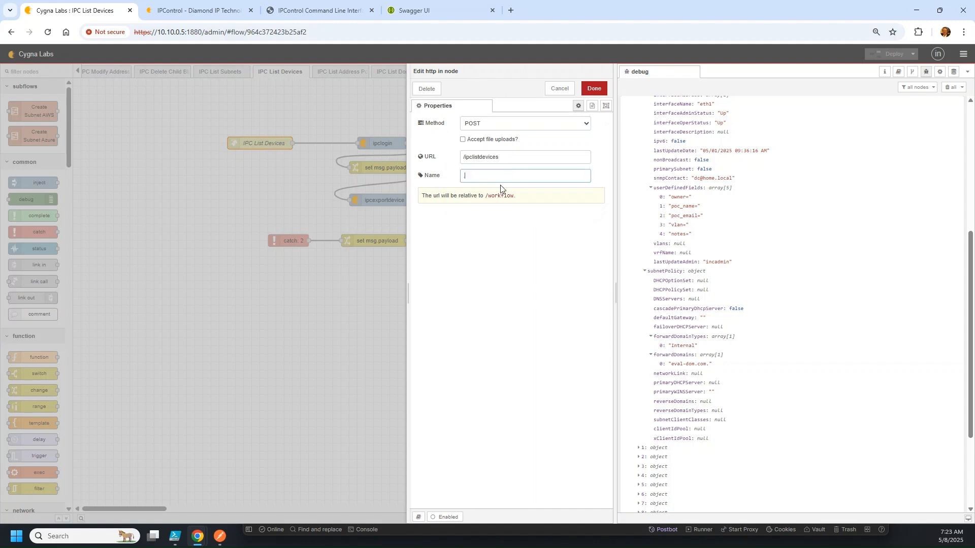
text(/workflow/ipclistdevices)
click(594, 88)
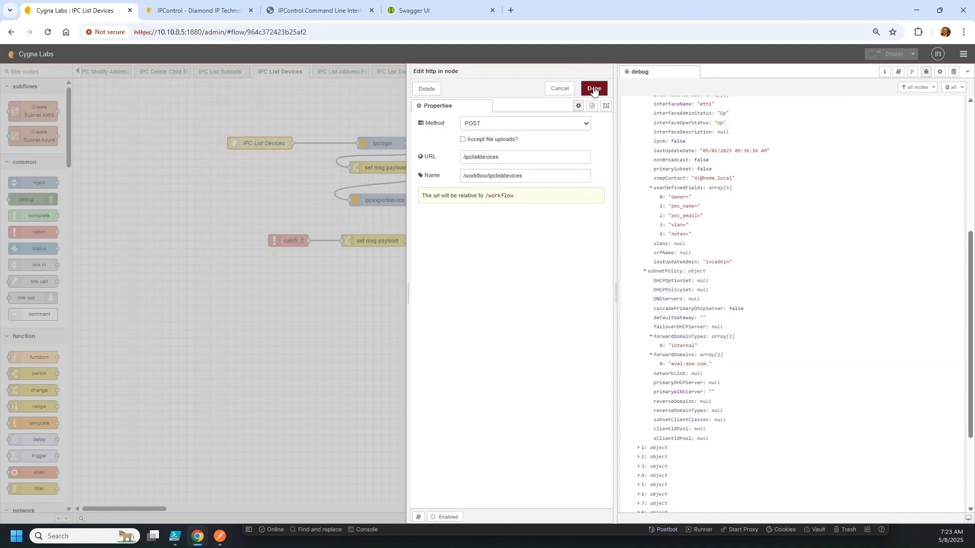
Set the ipclogin node's property to credentials in the IPC List Devices flow
double_click(374, 145)
double_click(525, 148)
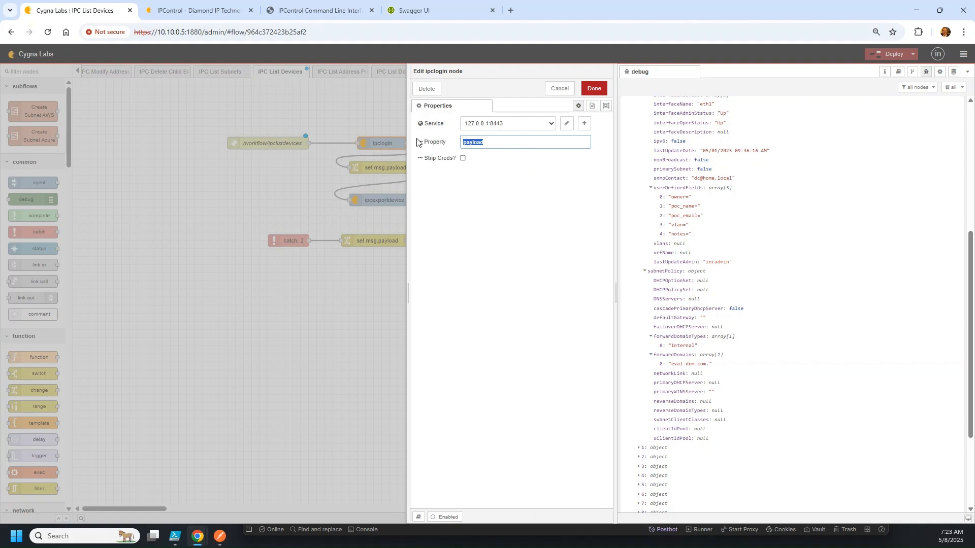
text(credentials)
click(594, 88)
Delete the set msg.payload node after ipclogin and wire ipclogin directly to ipcexportdevice
click(392, 164)
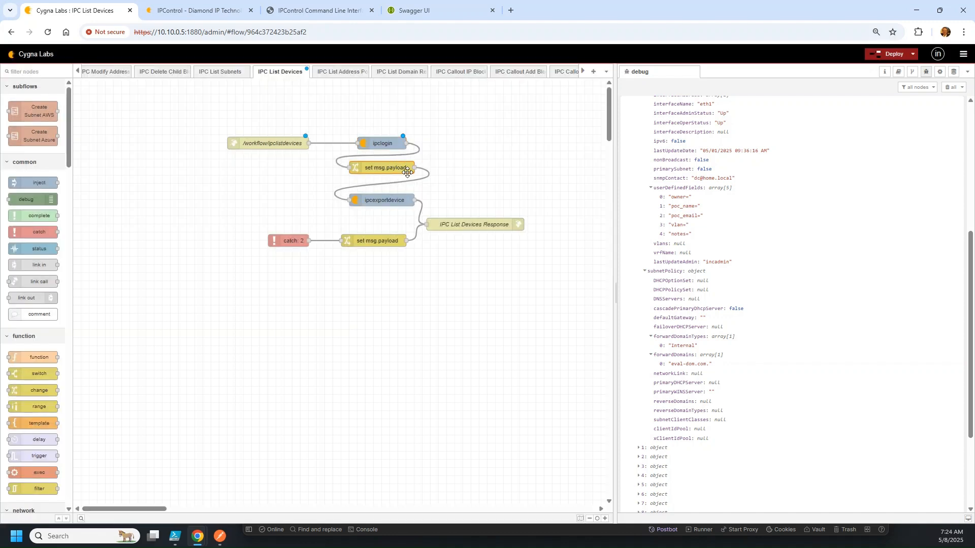
key(Delete)
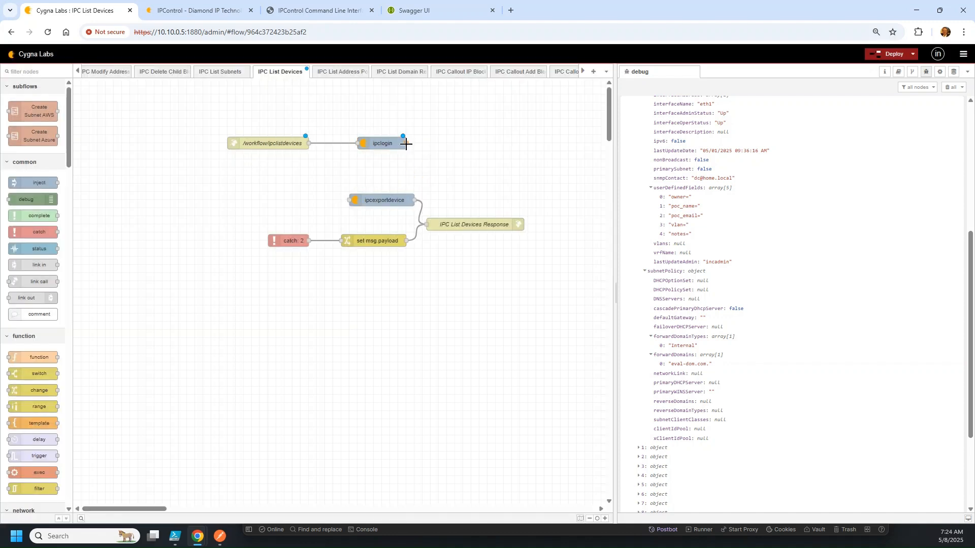
drag(406, 144, 350, 200)
Copy the debug node from the IPC List Subnets flow into IPC List Devices and wire ipcexportdevice's output to it
click(228, 76)
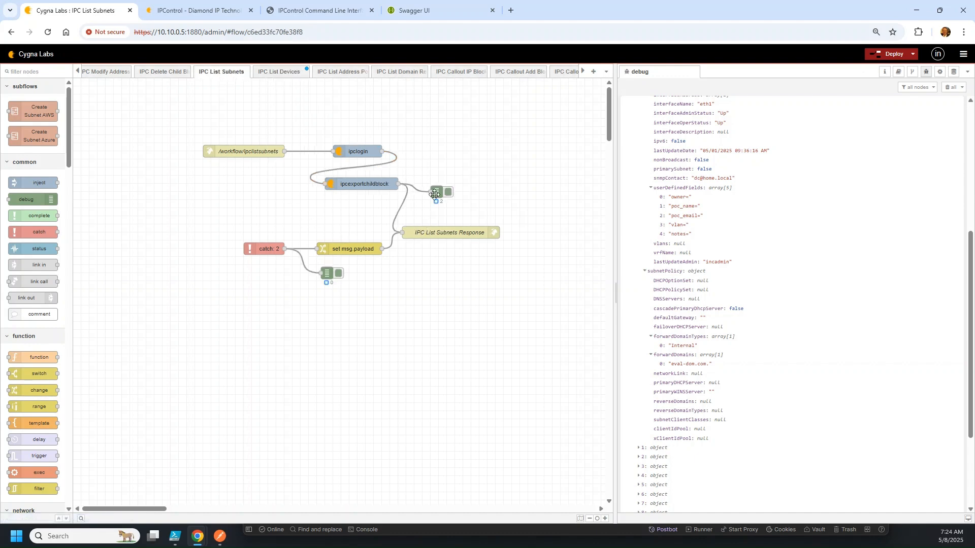
key(ctrl+c)
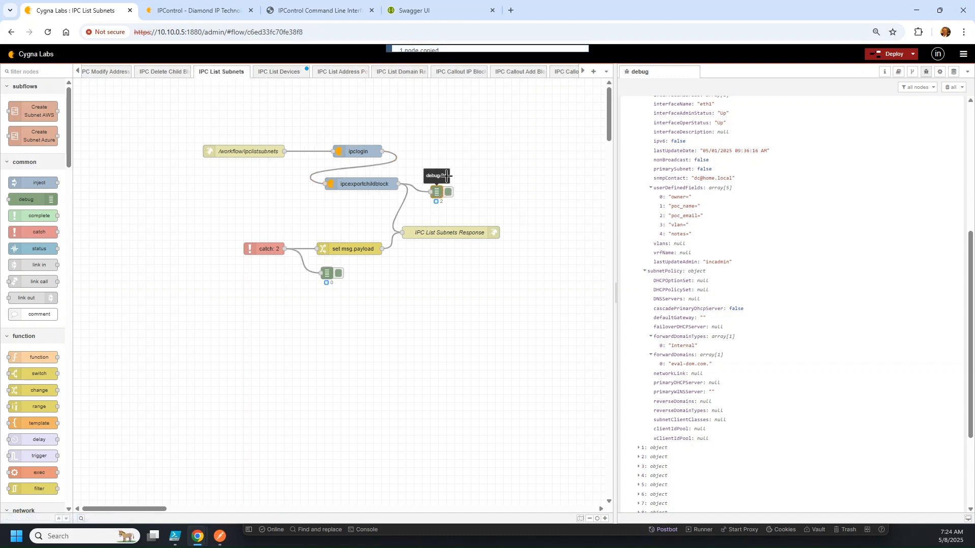
click(342, 72)
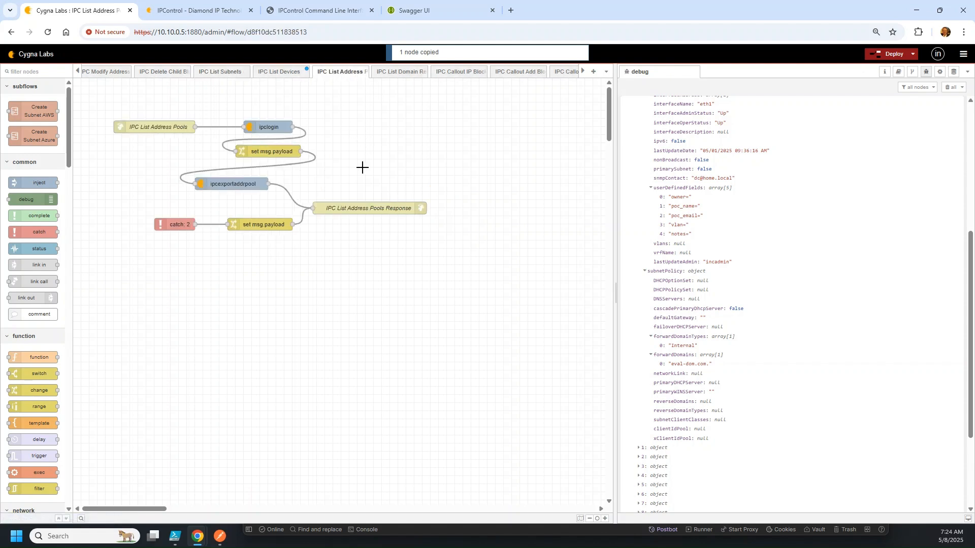
click(279, 71)
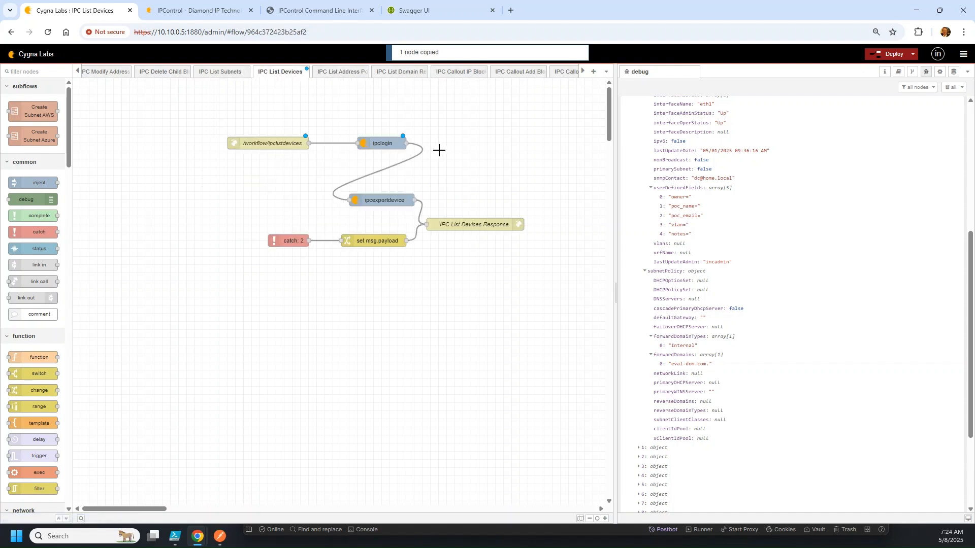
key(ctrl+v)
click(446, 200)
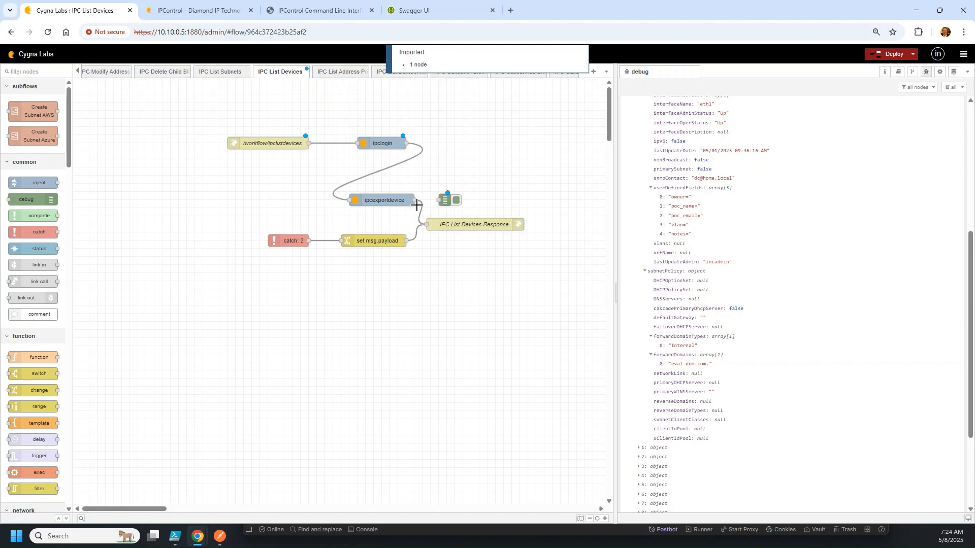
drag(415, 200, 440, 200)
Paste another debug node below the lower set msg.payload node and wire the catch node to it
key(ctrl+v)
click(356, 253)
drag(309, 241, 346, 257)
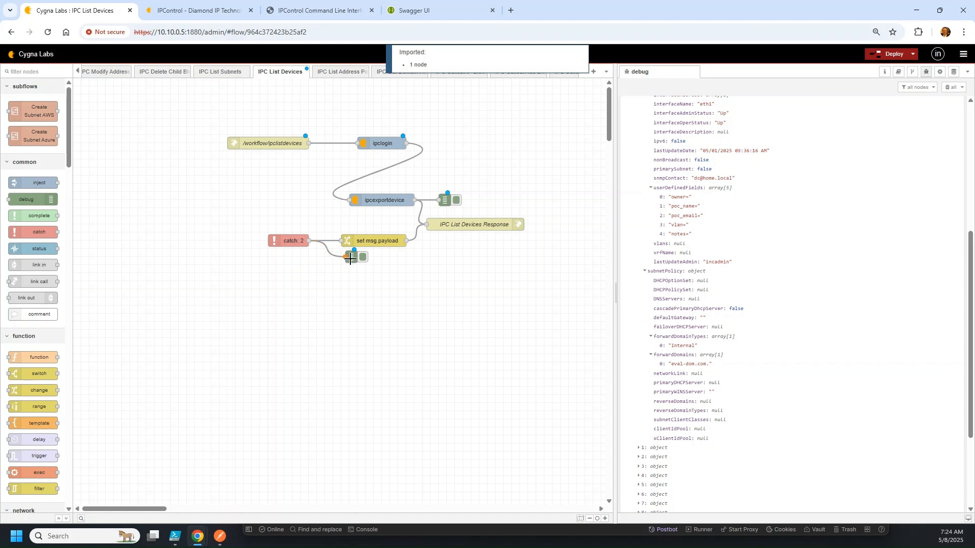
Deploy the IPC List Devices flow changes and clear all debug messages
click(880, 57)
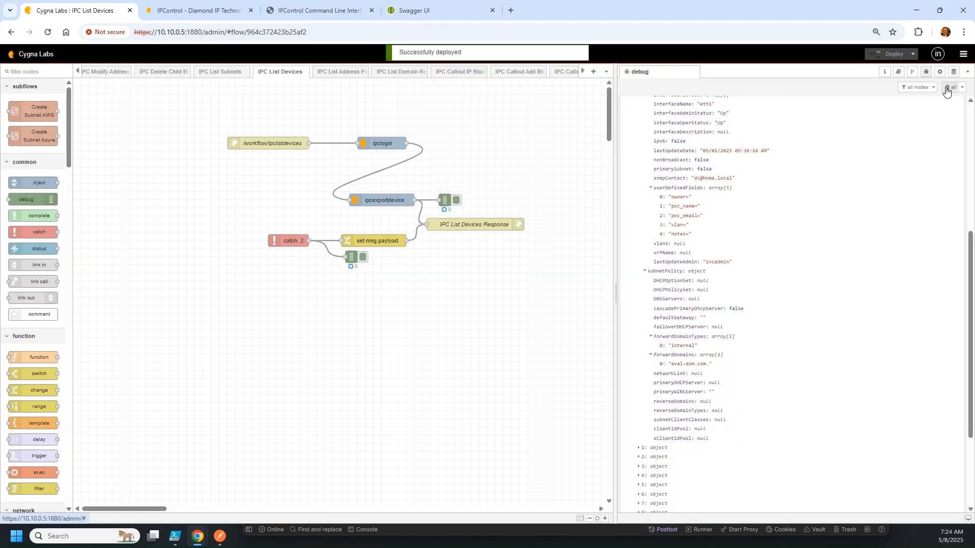
click(948, 87)
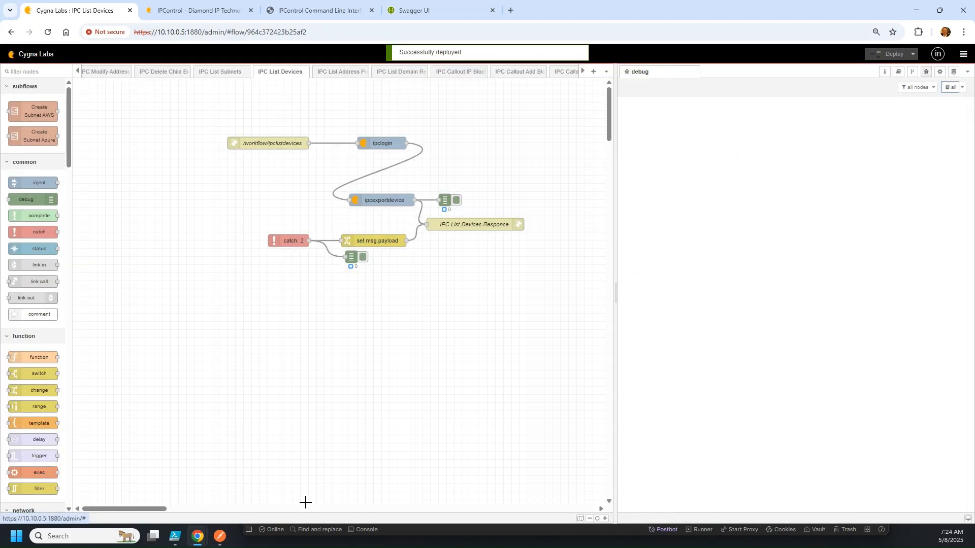
Show the help for the ipcexportdevice node to review its input parameters
click(390, 204)
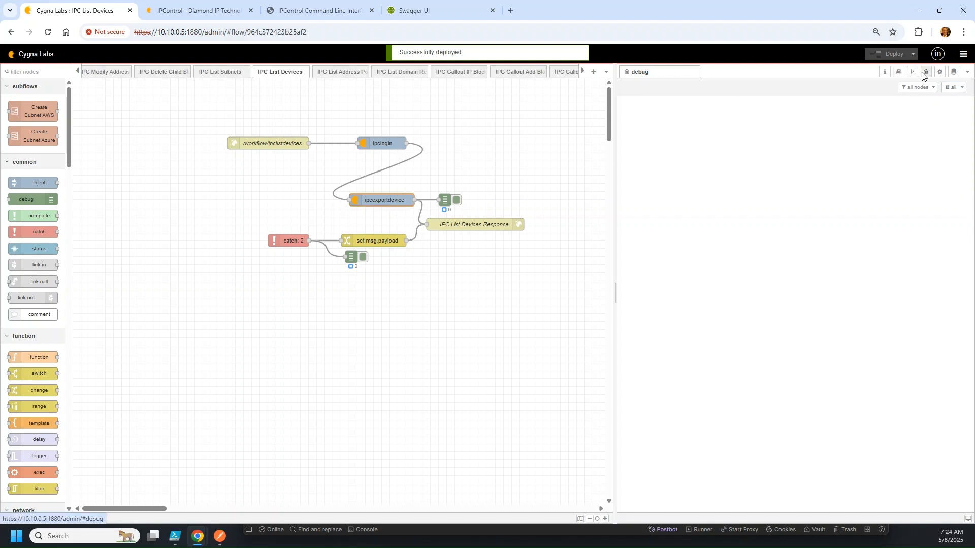
click(898, 71)
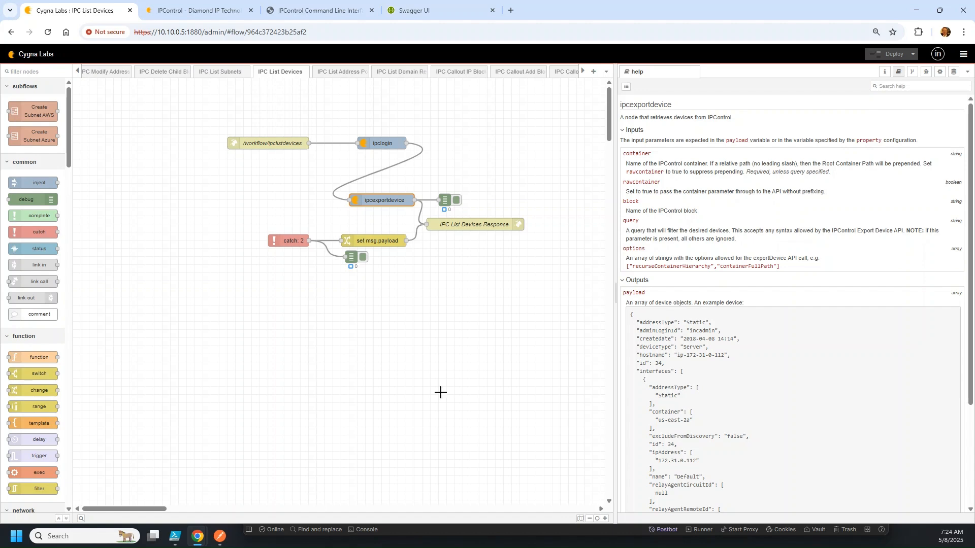
Switch to Postman, duplicate the ipclistsubnets request and rename the copy ipclistdevices
mouse_move(223, 541)
click(223, 537)
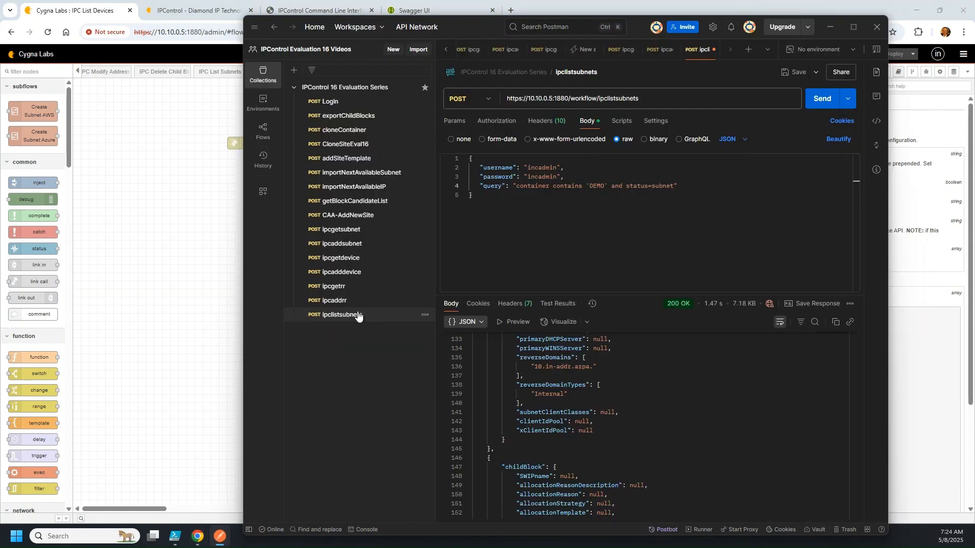
click(424, 316)
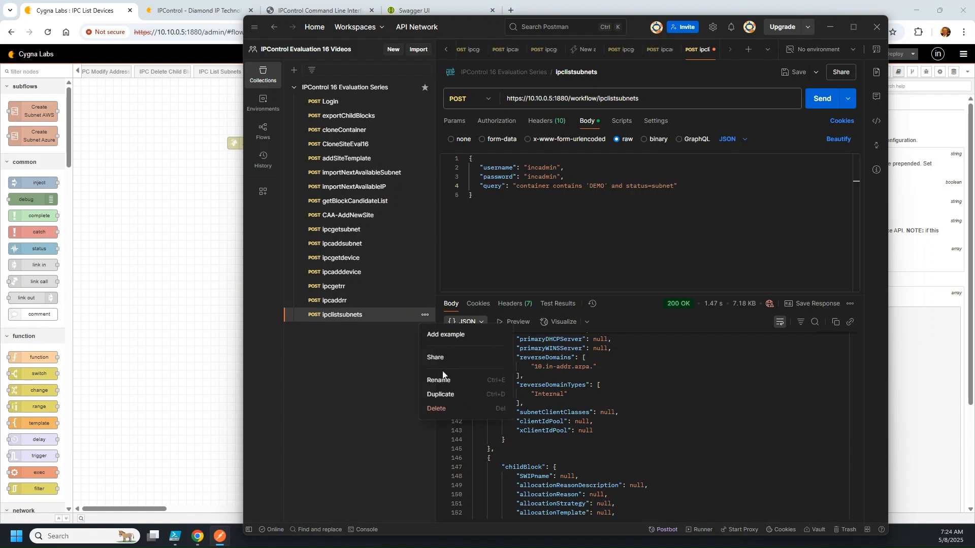
click(437, 395)
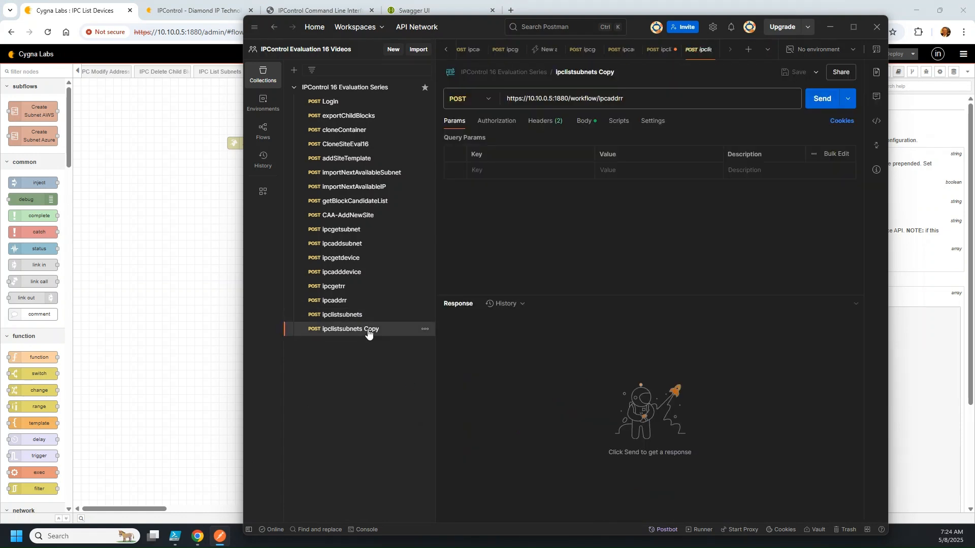
click(612, 69)
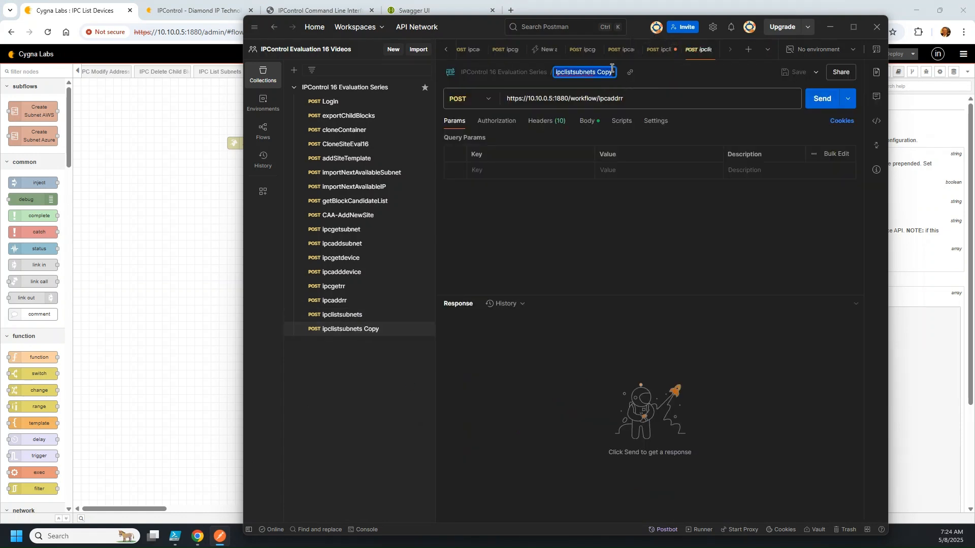
text(ipc)
key(Return)
click(637, 97)
key(BackSpace)
key(BackSpace)
key(BackSpace)
key(BackSpace)
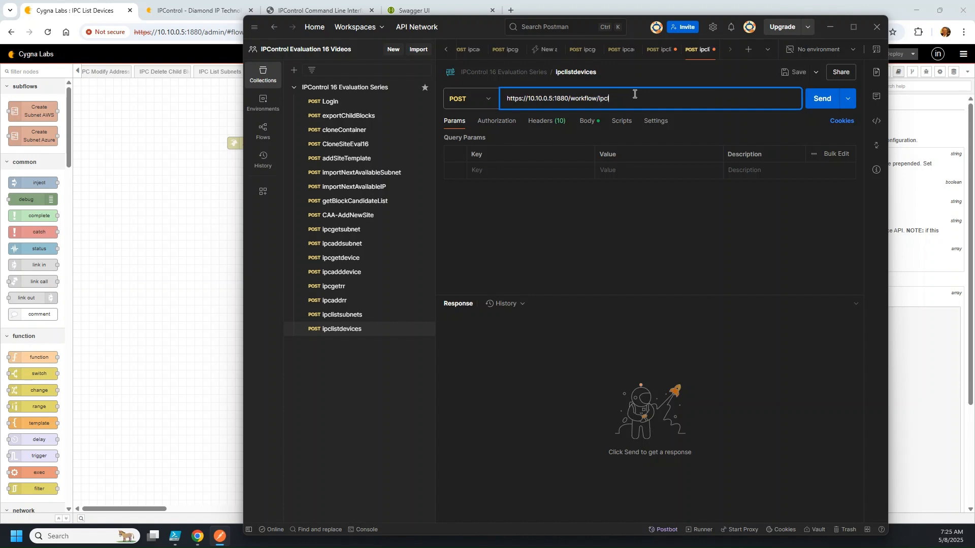
text(listdevices)
Replace the ipclistdevices request body with the JSON copied from ipclistsubnets, including its username, password and query fields
click(587, 122)
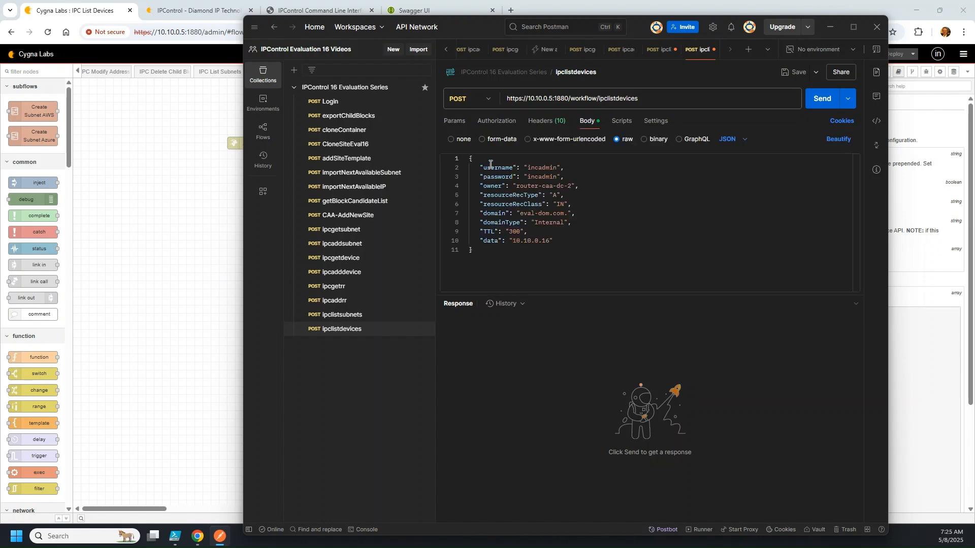
click(383, 316)
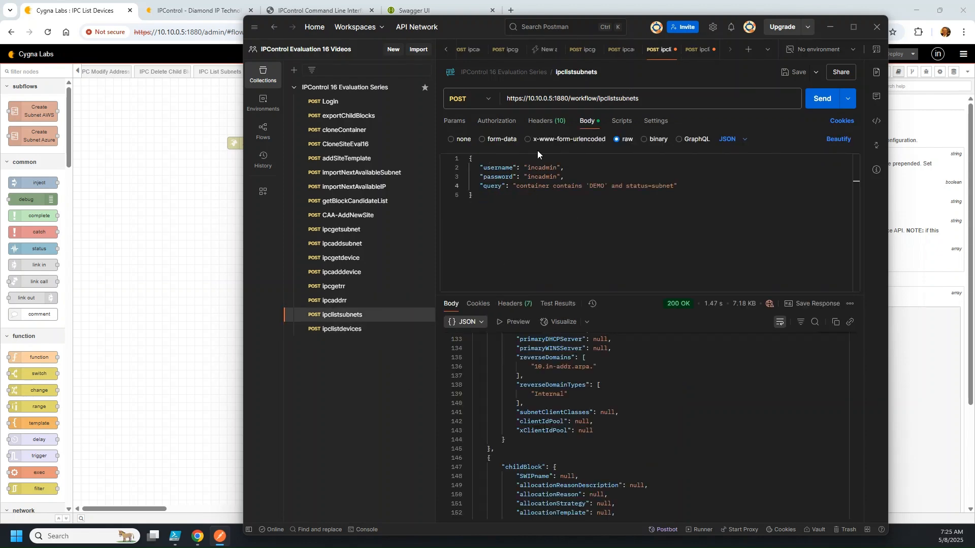
drag(510, 202, 431, 148)
key(ctrl+c)
right_click(492, 169)
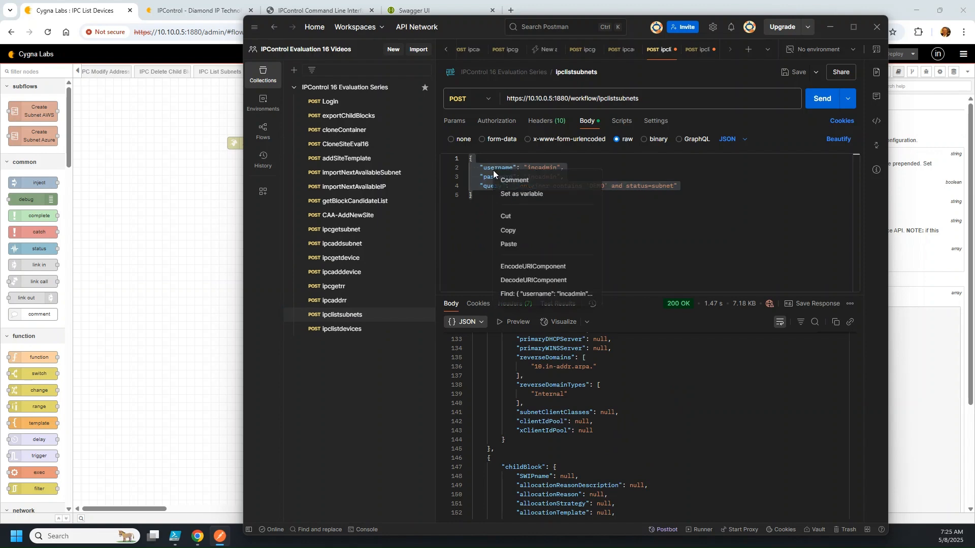
click(522, 231)
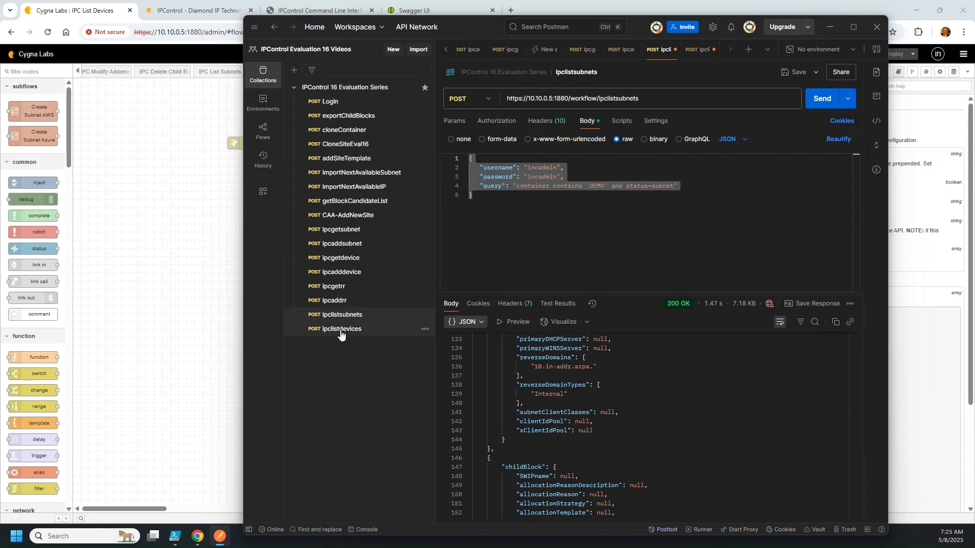
click(341, 330)
click(479, 255)
key(ctrl+a)
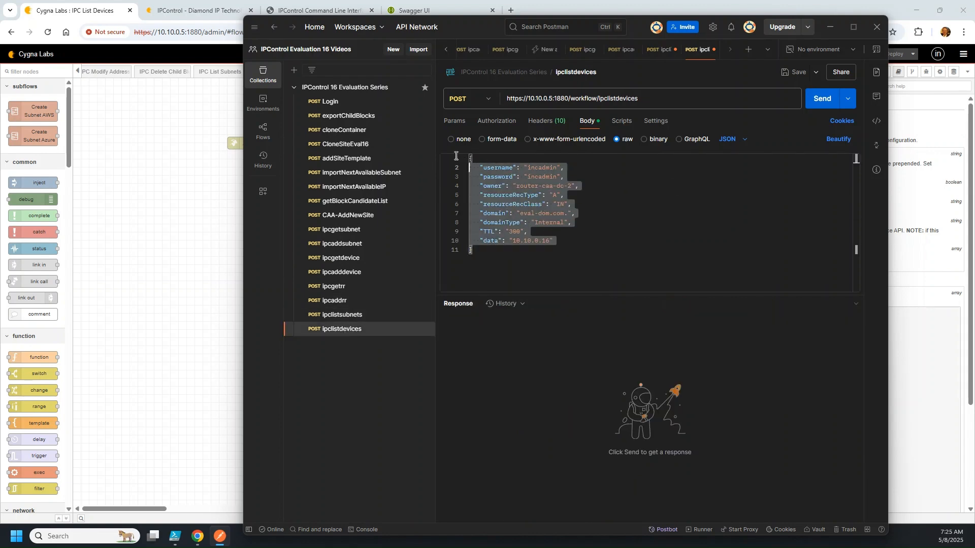
key(ctrl+v)
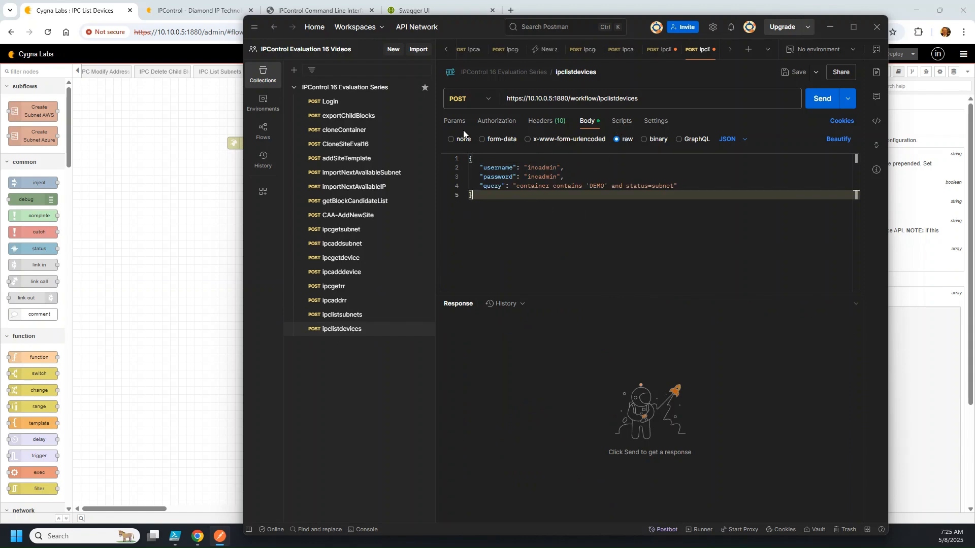
Remove the "and status=subnet" condition from the query in the ipclistdevices body, leaving only the container condition
click(575, 191)
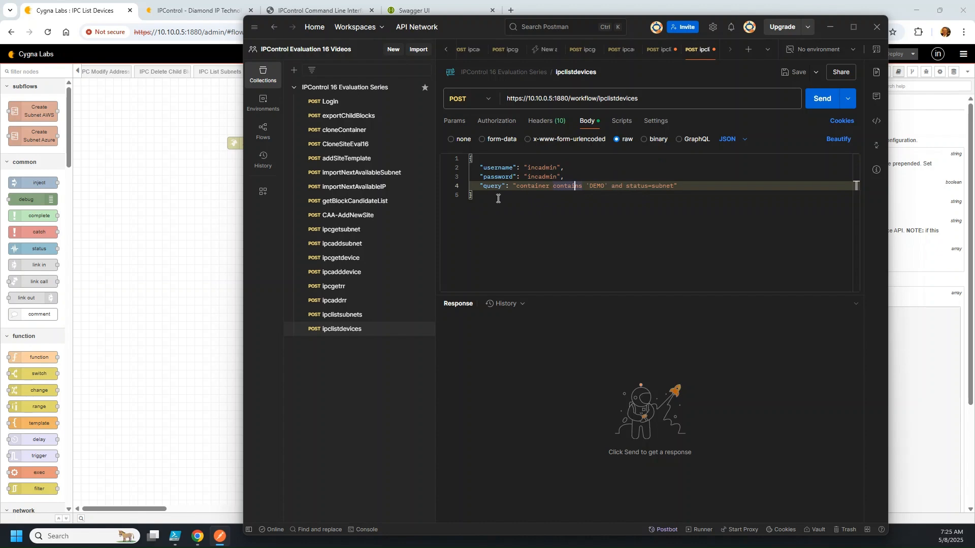
click(612, 187)
key(shift+Right)
key(shift+Right)
key(shift+Right)
key(shift+Right)
key(shift+Right)
key(shift+Right)
key(shift+Right)
key(shift+Right)
key(shift+Right)
key(shift+Right)
key(shift+Right)
key(shift+Right)
key(shift+Right)
key(shift+Right)
key(shift+Right)
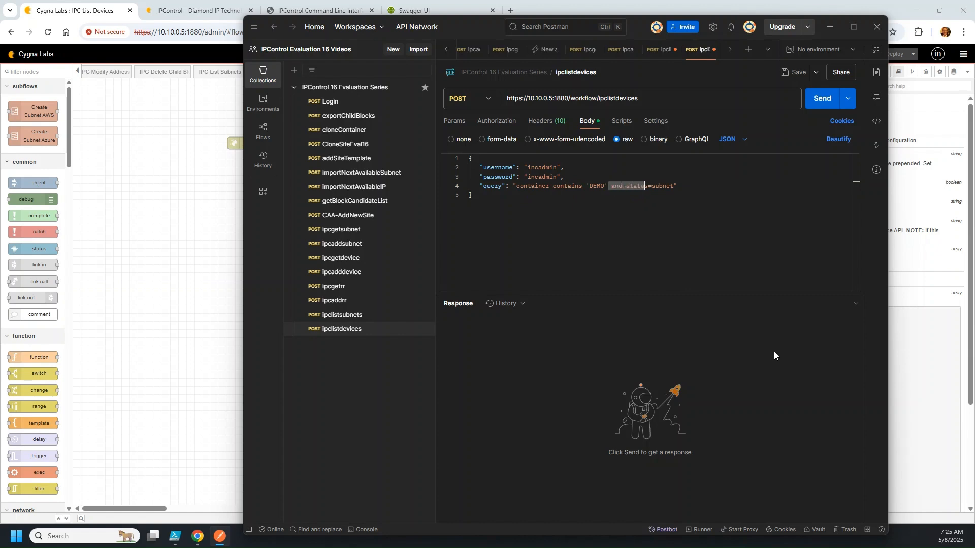
key(BackSpace)
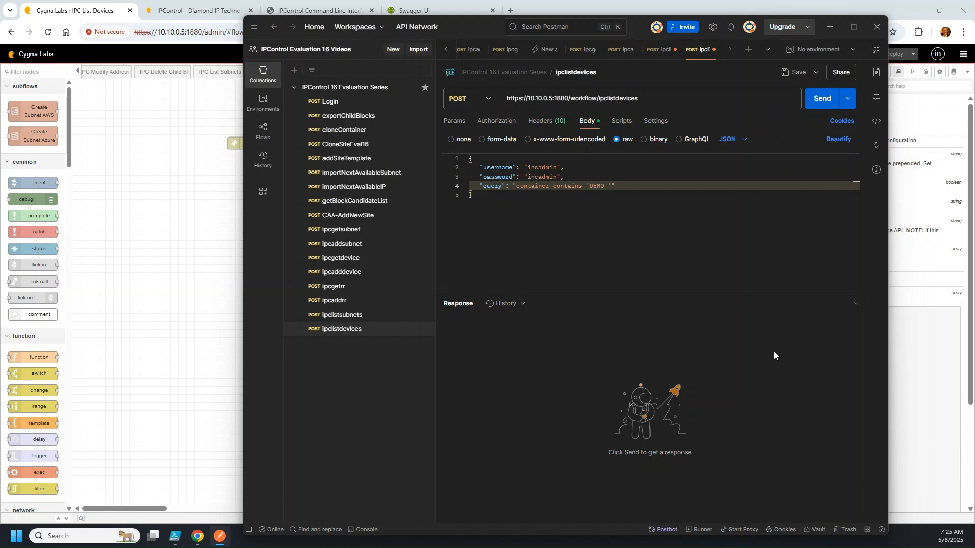
Switch to IPControl and open the DEMO-SITE-DC-2 container under Demo to check its name
click(175, 6)
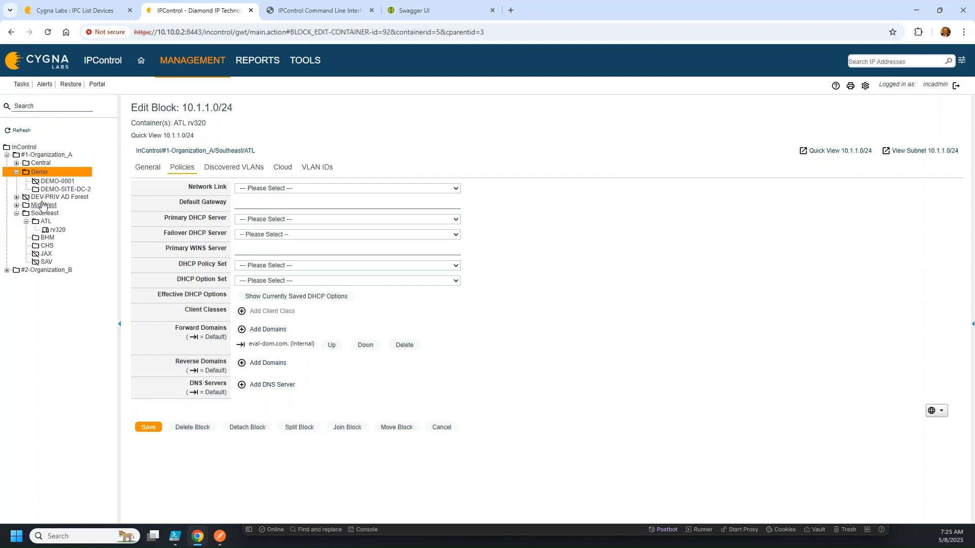
click(17, 172)
click(56, 192)
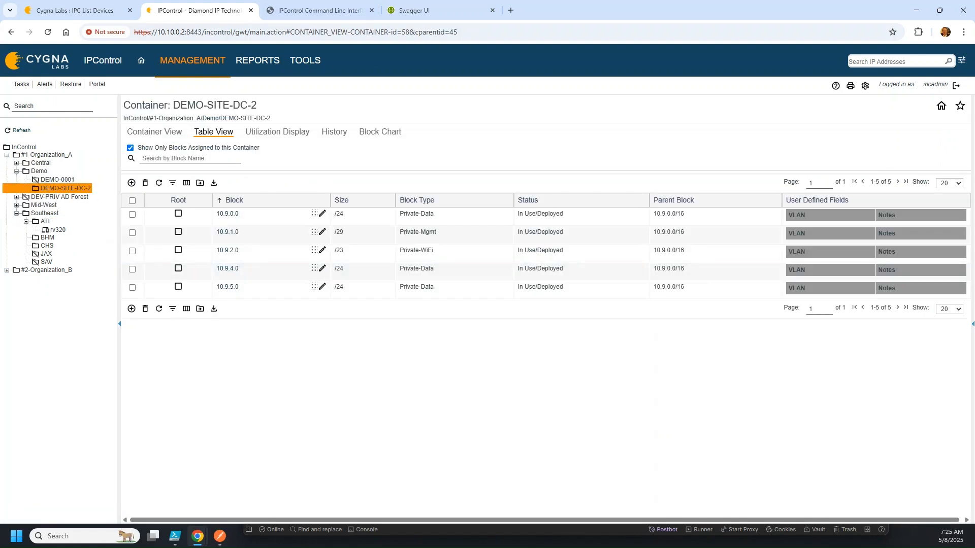
Return to Postman, complete the query as container contains 'DEMO-SITE-DC-2' and send the ipclistdevices request
click(226, 536)
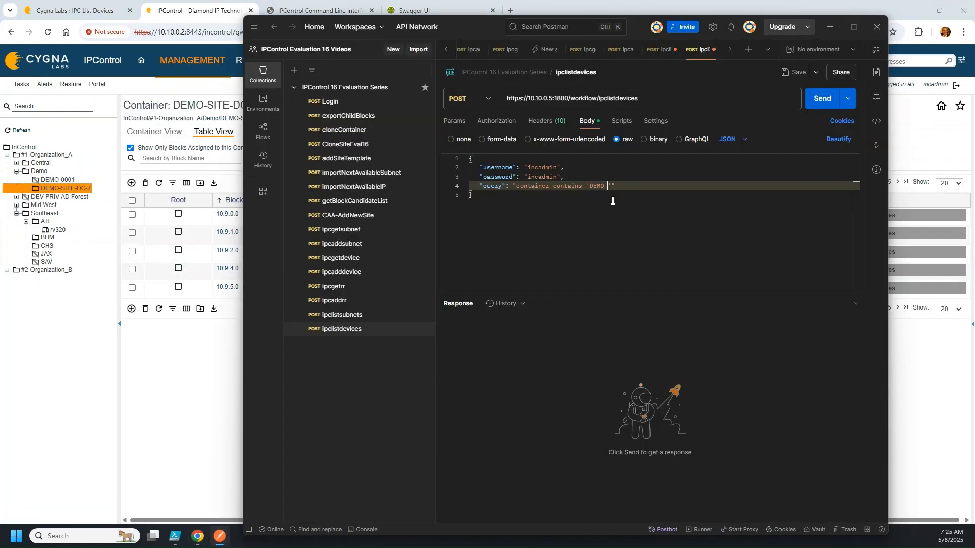
text(ITE-DC-2)
click(820, 101)
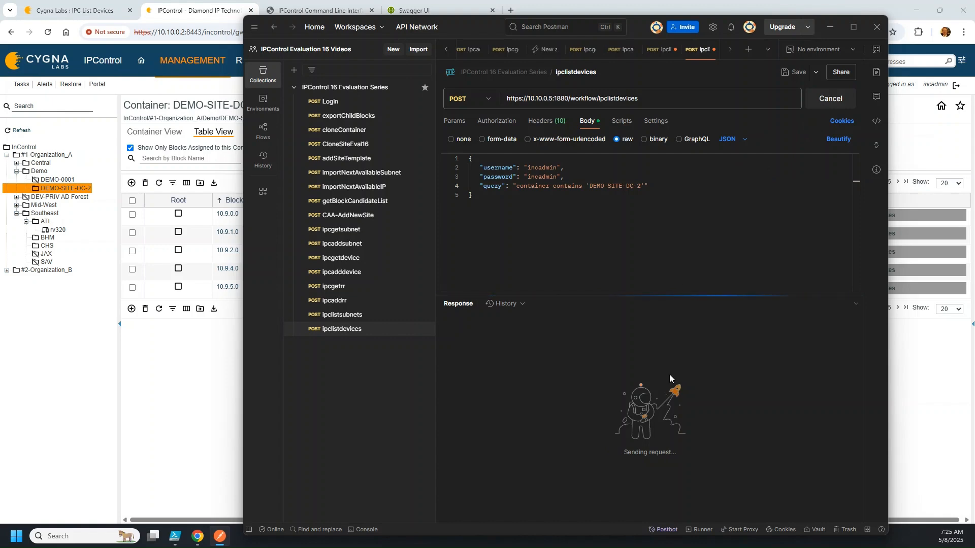
Examine the returned JSON device records, including their hostnames, device types, containers and IP addresses
scroll(646, 421, down, 2)
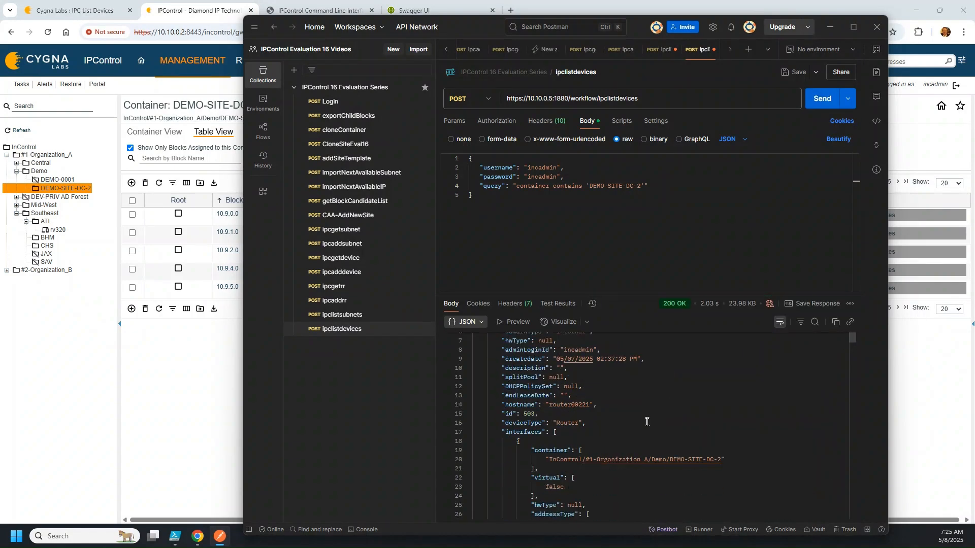
scroll(646, 421, down, 3)
scroll(725, 461, down, 6)
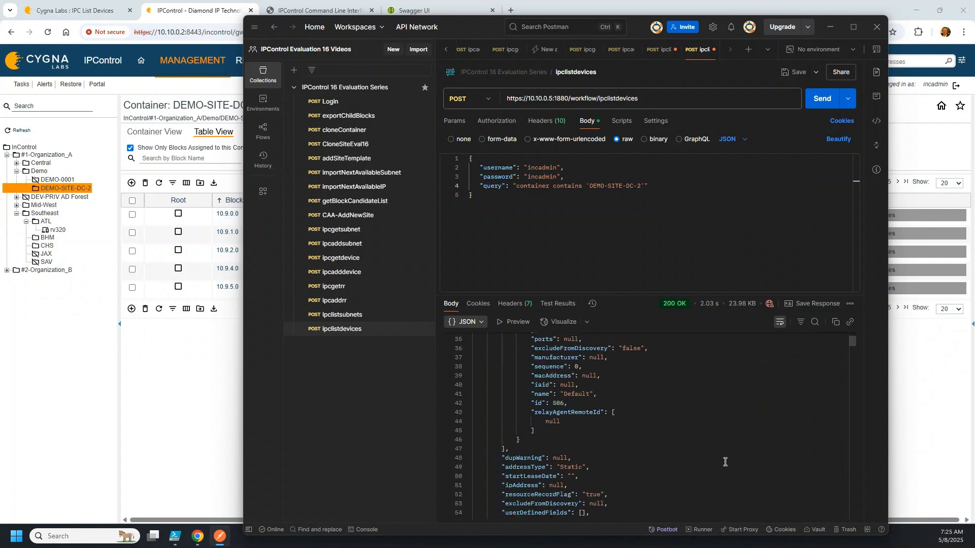
scroll(724, 461, down, 20)
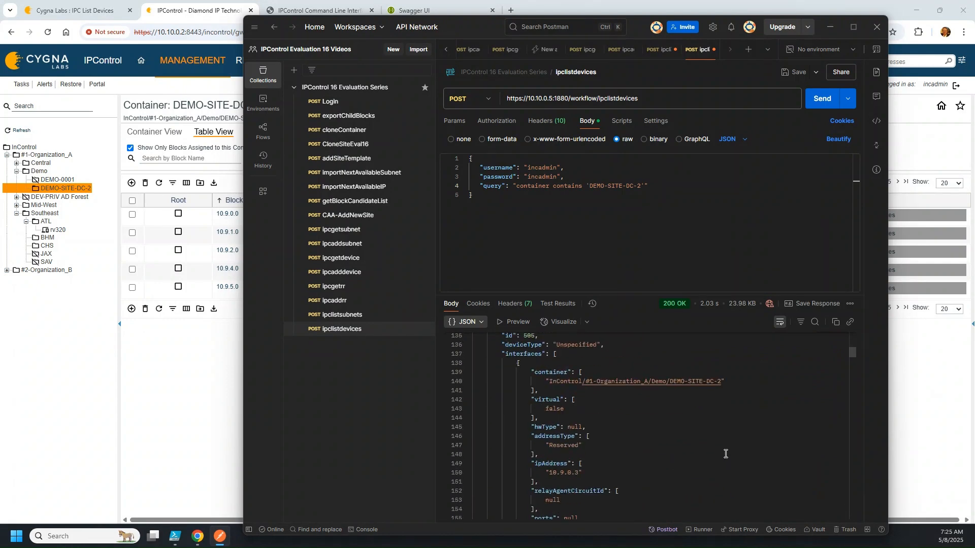
scroll(725, 453, down, 9)
scroll(725, 453, down, 3)
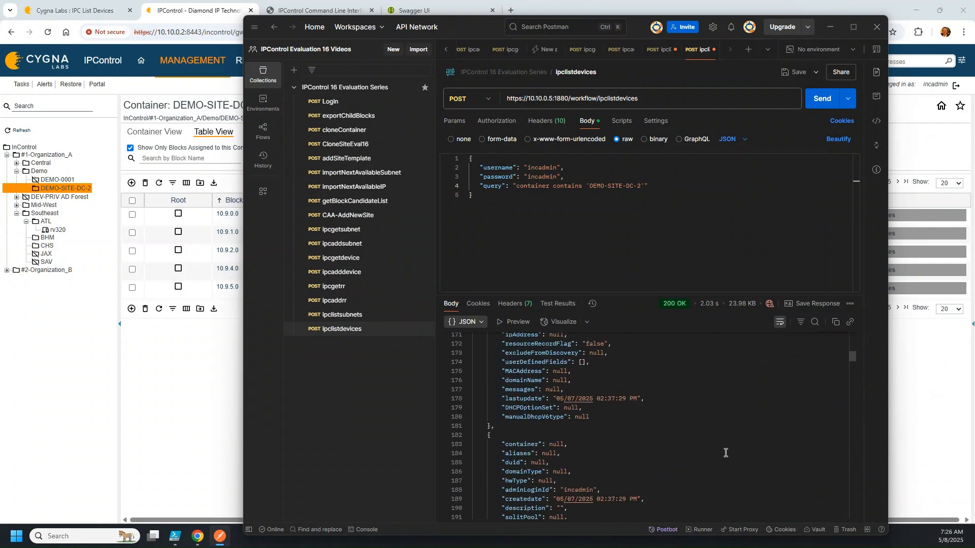
scroll(725, 453, down, 1)
scroll(725, 453, down, 2)
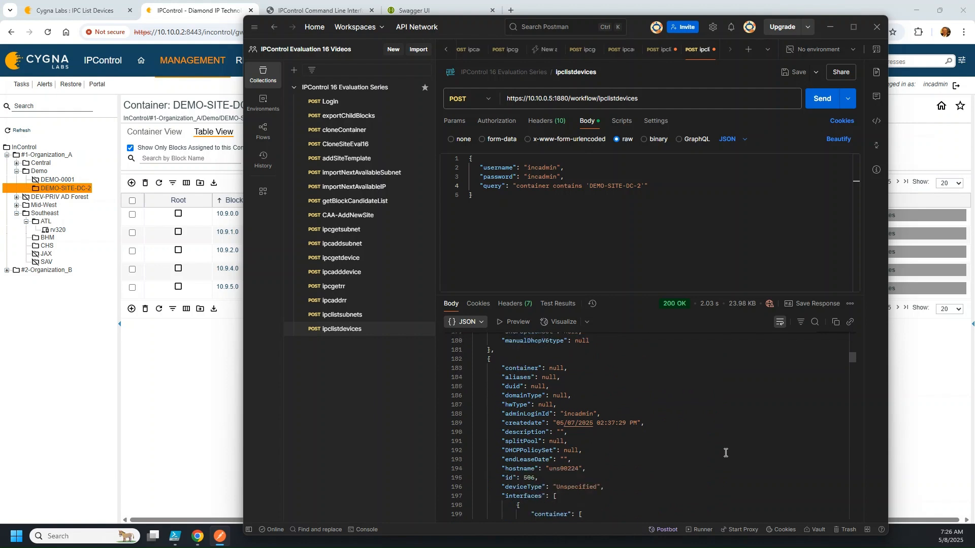
Visualize the device response as a table and look through its hostnames and device types
click(540, 321)
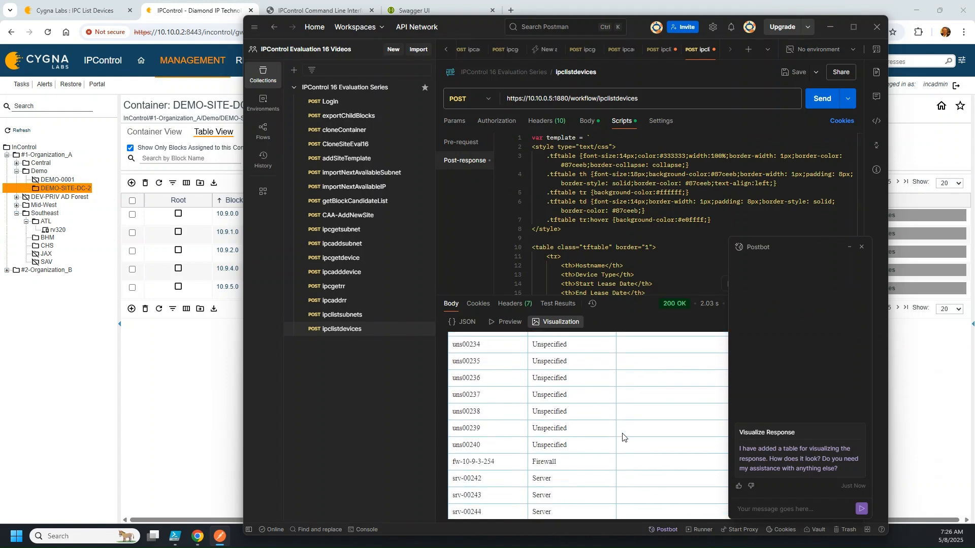
scroll(623, 438, down, 5)
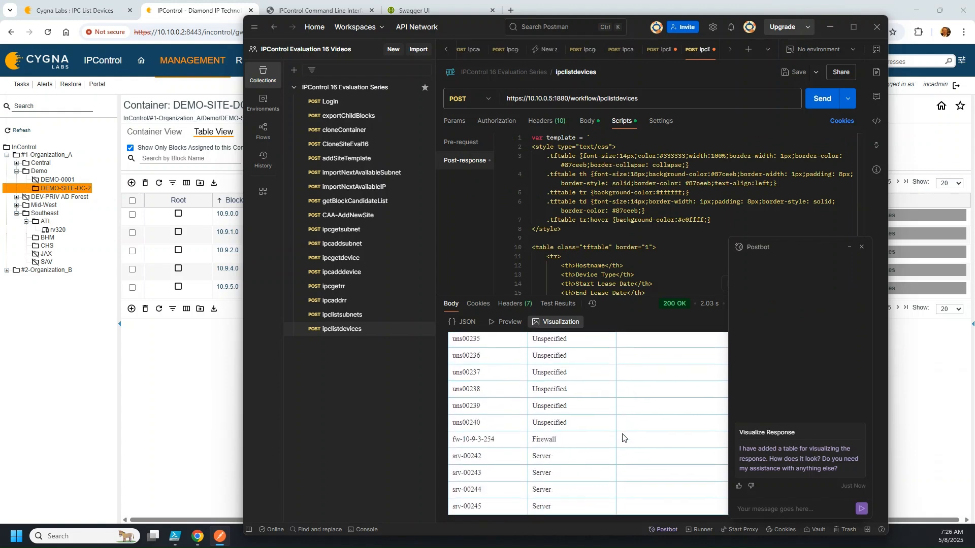
scroll(624, 437, up, 5)
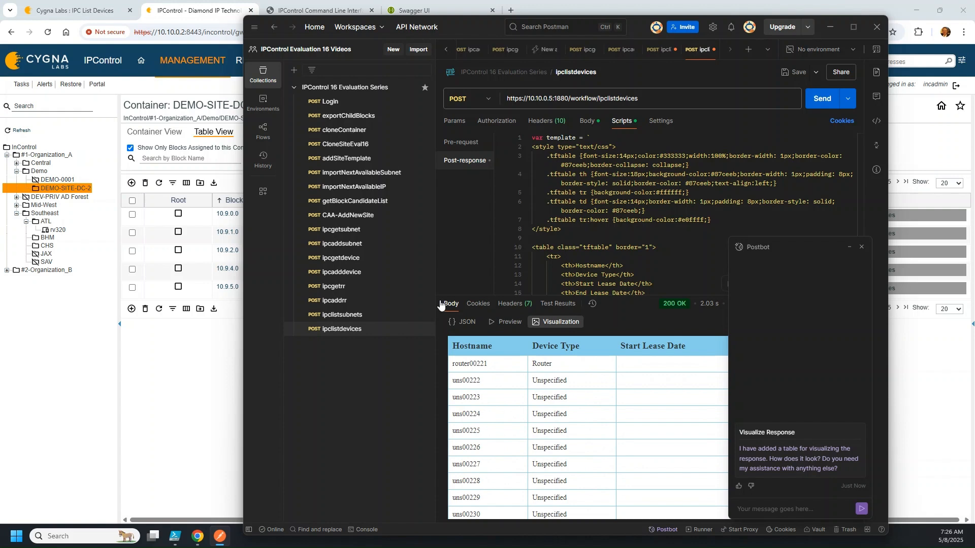
Delete the entire generated visualization script from the post-response script of ipclistdevices
click(640, 242)
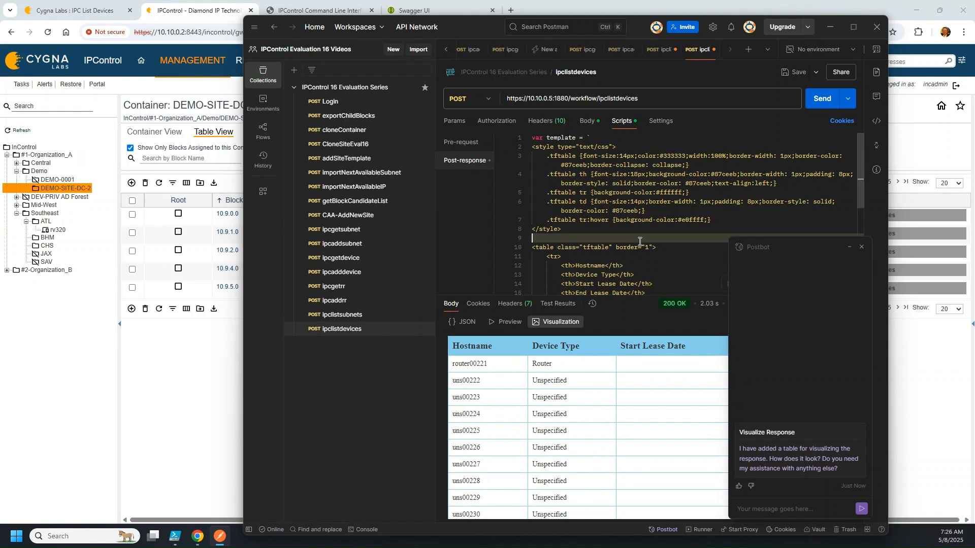
key(ctrl+a)
key(Delete)
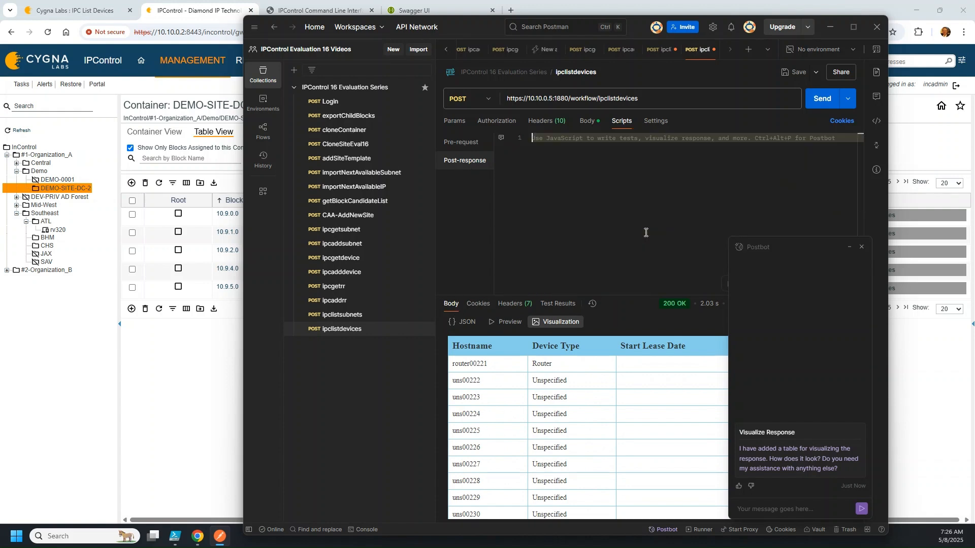
Extend the body's query with and deviceType='Server' and send the ipclistdevices request
click(587, 122)
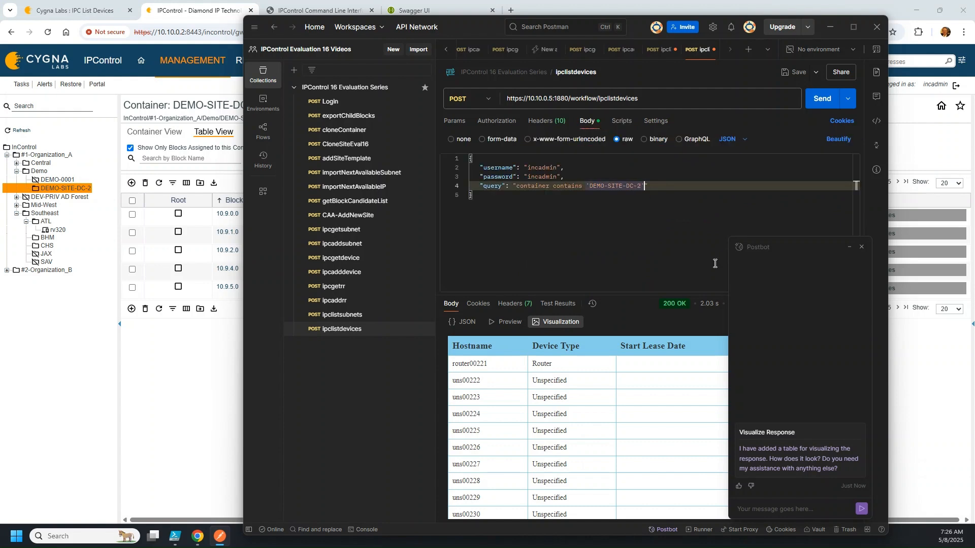
text(and c)
text(evic)
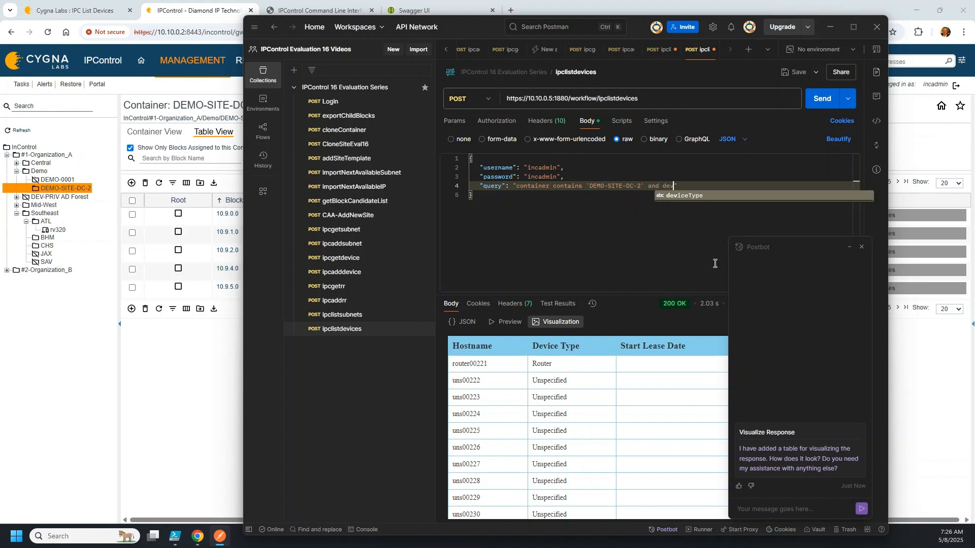
text(eType='Ser)
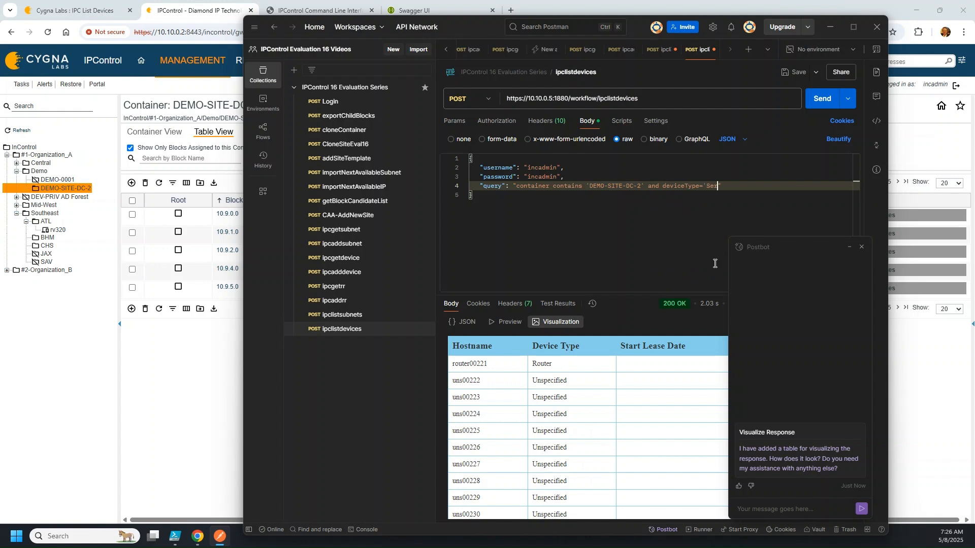
text(ver)
click(811, 104)
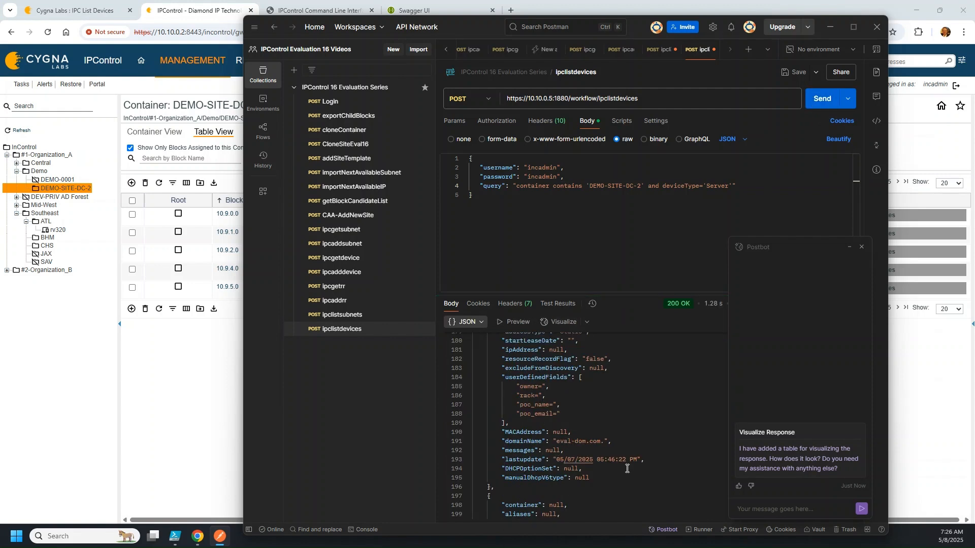
Review the device records in the server-filtered response, checking hostnames, device types and IP addresses
click(545, 432)
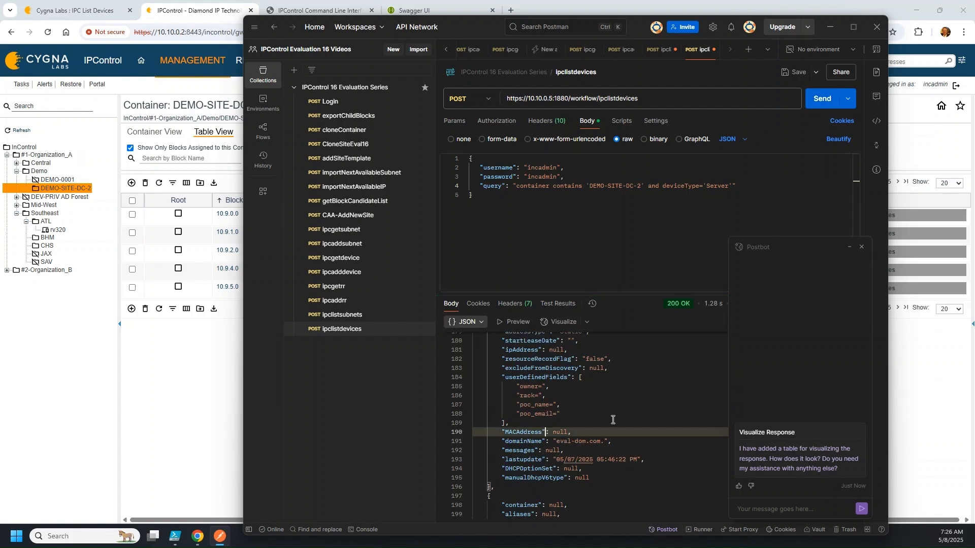
scroll(552, 402, up, 9)
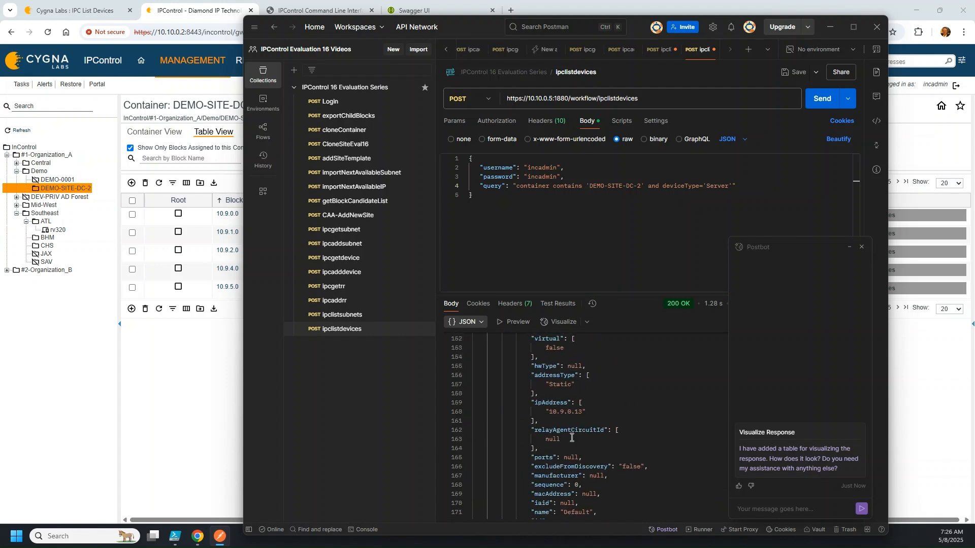
scroll(572, 438, up, 4)
scroll(572, 438, up, 6)
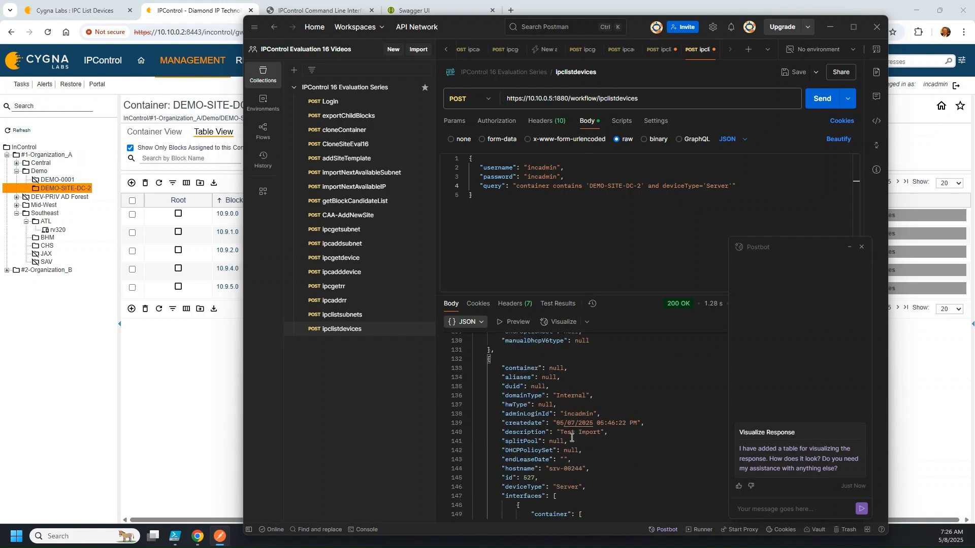
Return to the Cygna Labs flow editor in Chrome, narrow the help sidebar and open the IPC List Address Pools flow
click(148, 392)
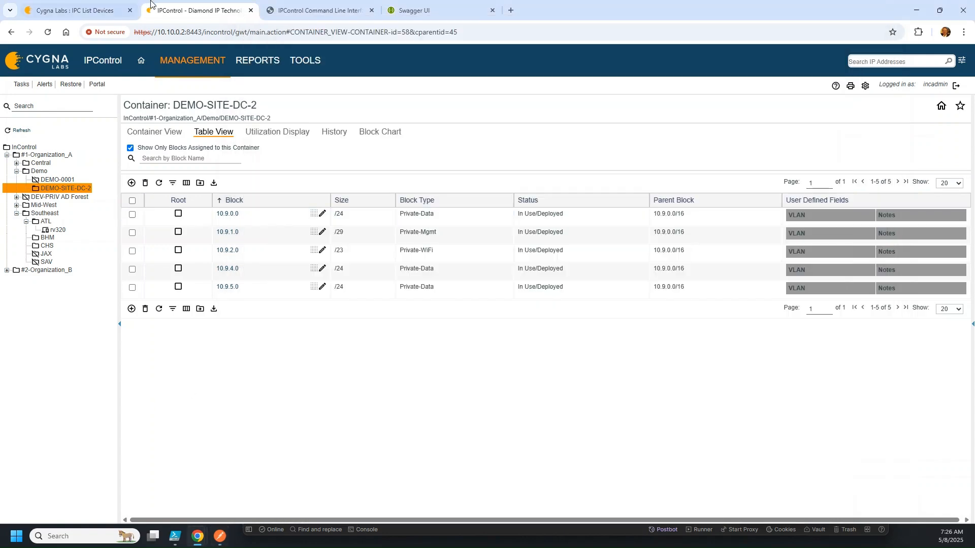
click(110, 10)
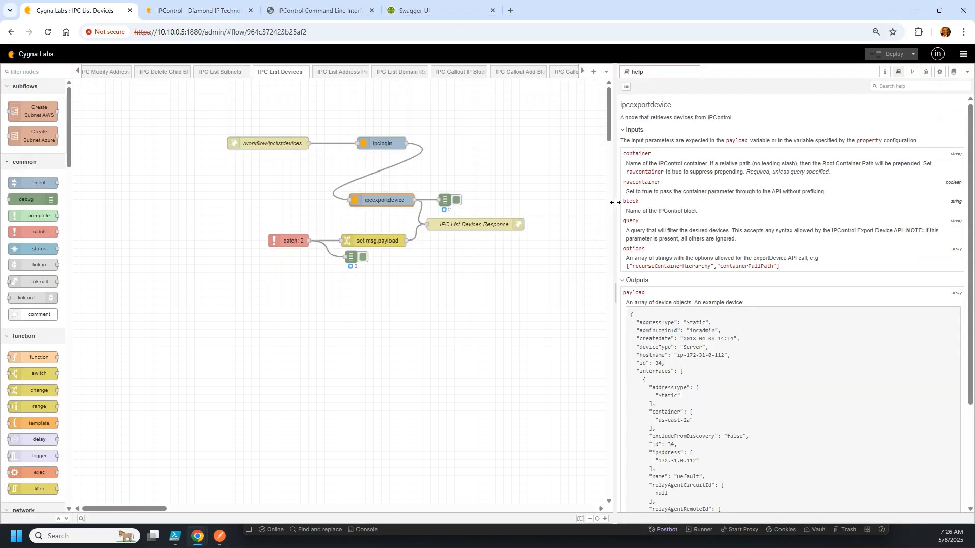
drag(615, 293, 735, 293)
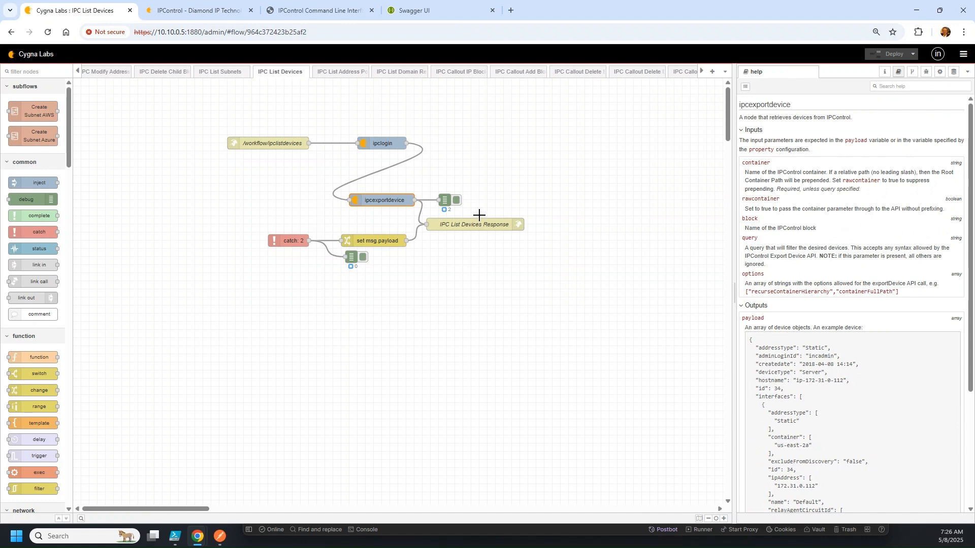
click(538, 173)
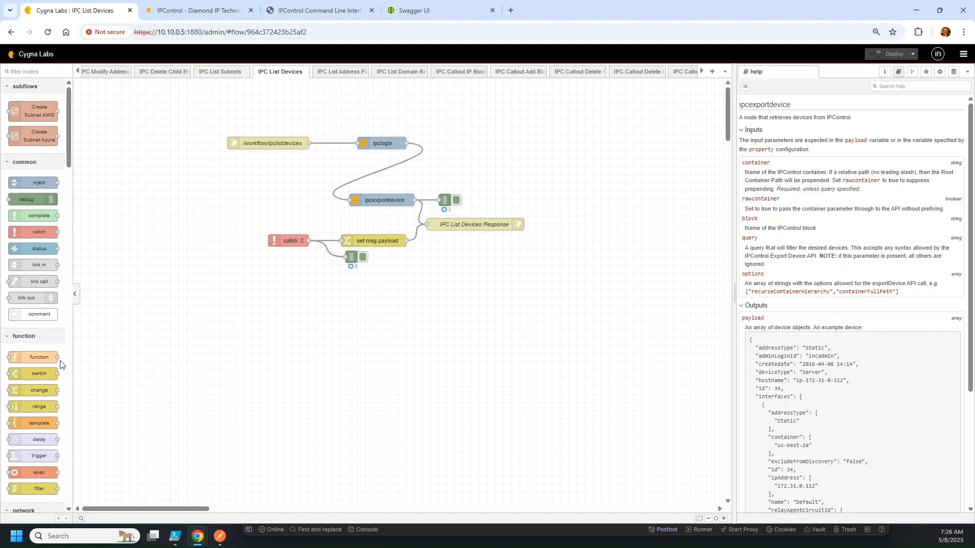
click(334, 76)
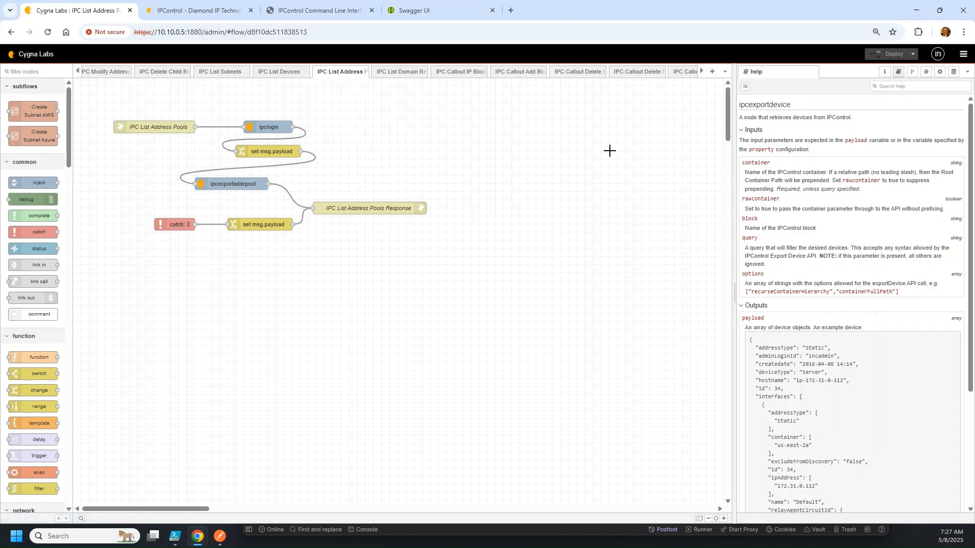
Set the IPC List Address Pools http in node's method to POST and rename it /ipclistaddrpools
double_click(141, 126)
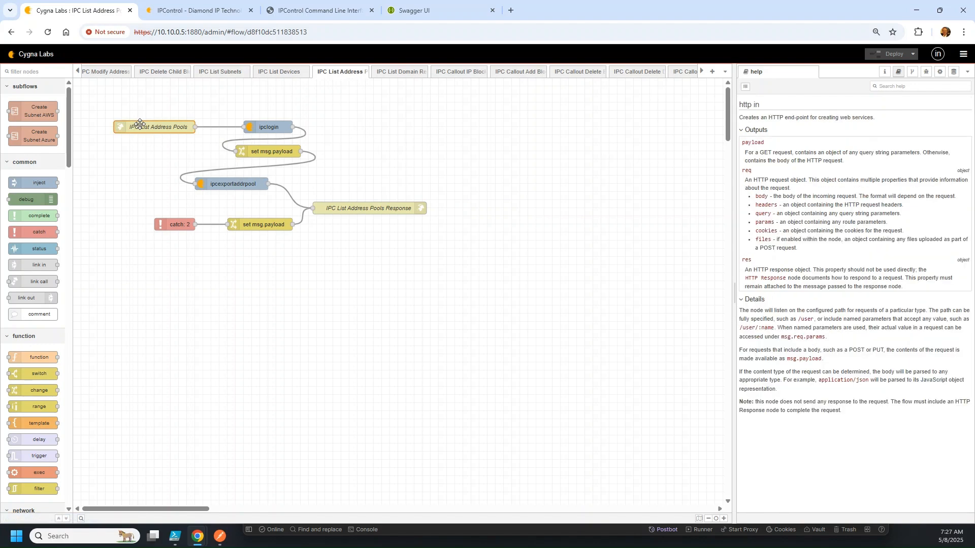
click(602, 127)
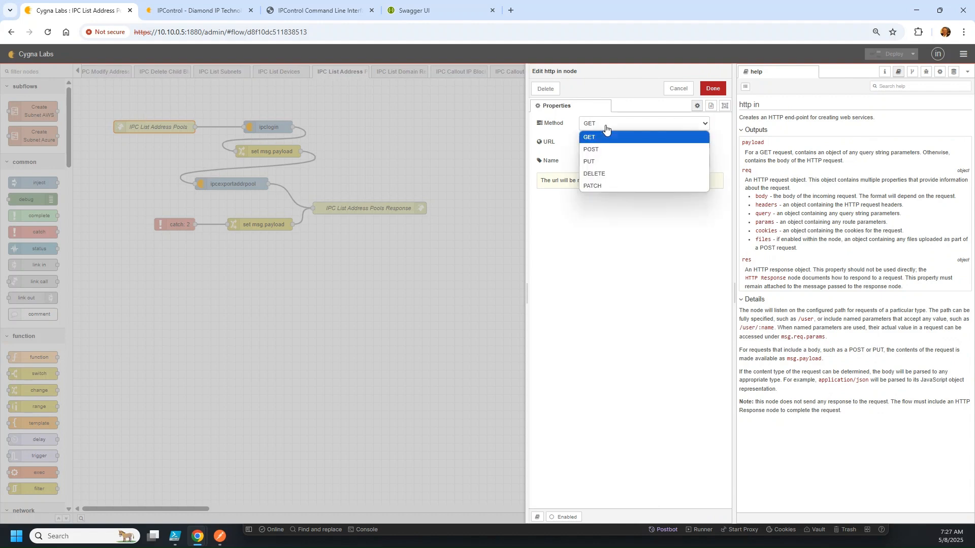
click(613, 143)
click(654, 172)
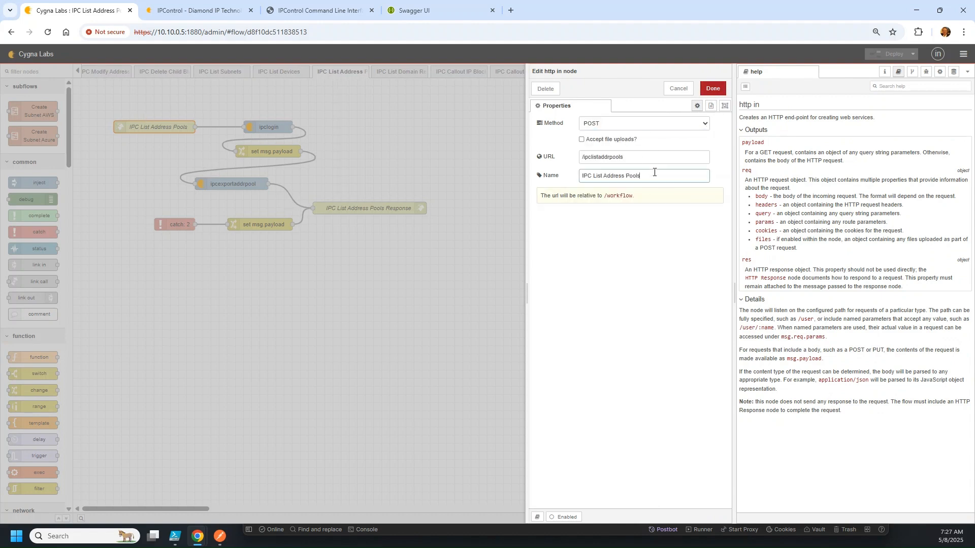
key(ctrl+a)
text(/)
click(712, 89)
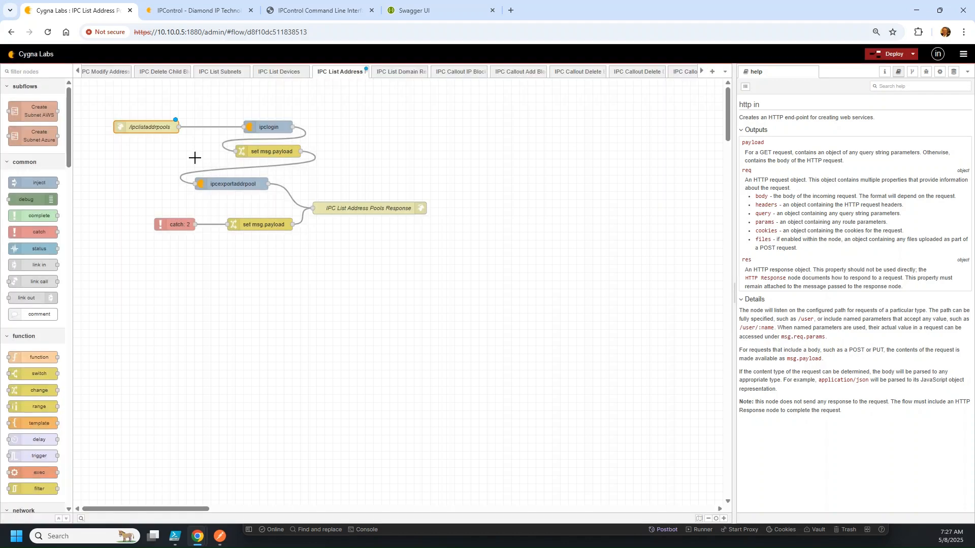
Delete the set msg.payload node after ipclogin and wire ipclogin directly to ipcexportaddrpool
click(270, 152)
key(Delete)
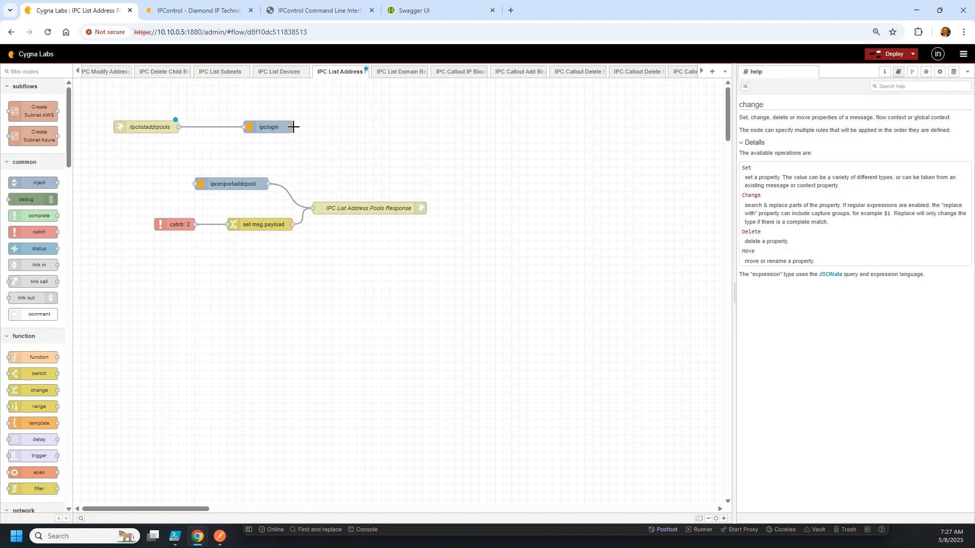
drag(293, 127, 227, 181)
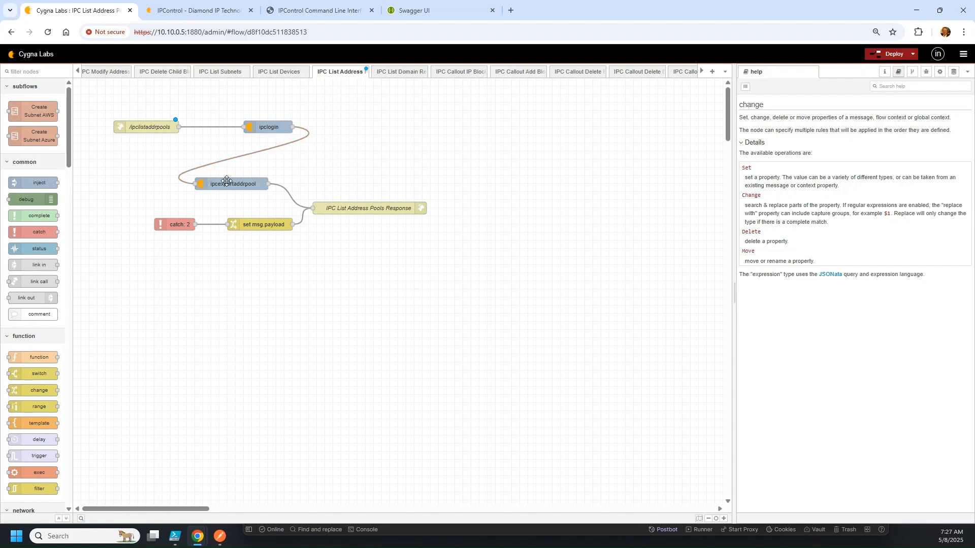
Copy the debug node from the IPC List Devices flow and place it beside ipcexportaddrpool in the address pools flow
click(289, 75)
click(446, 198)
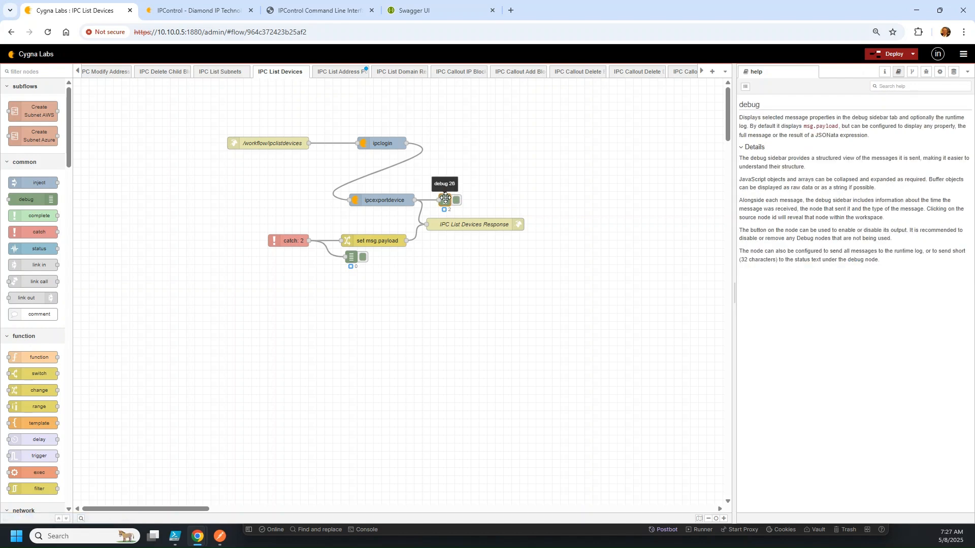
key(ctrl+c)
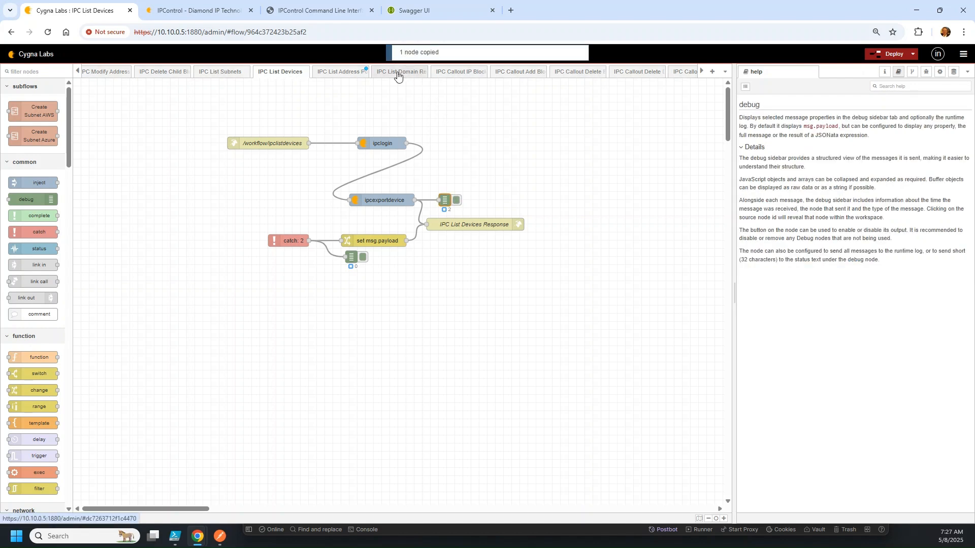
click(399, 71)
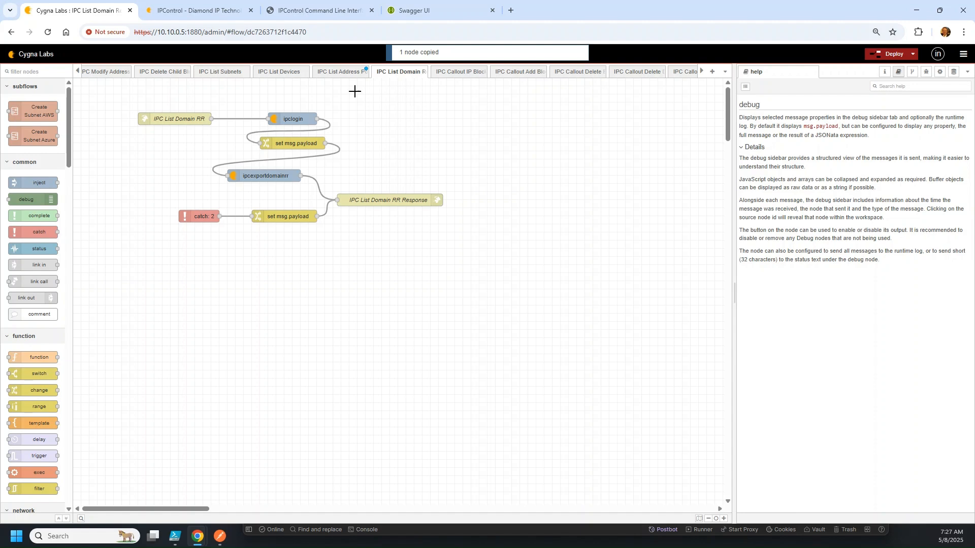
click(347, 74)
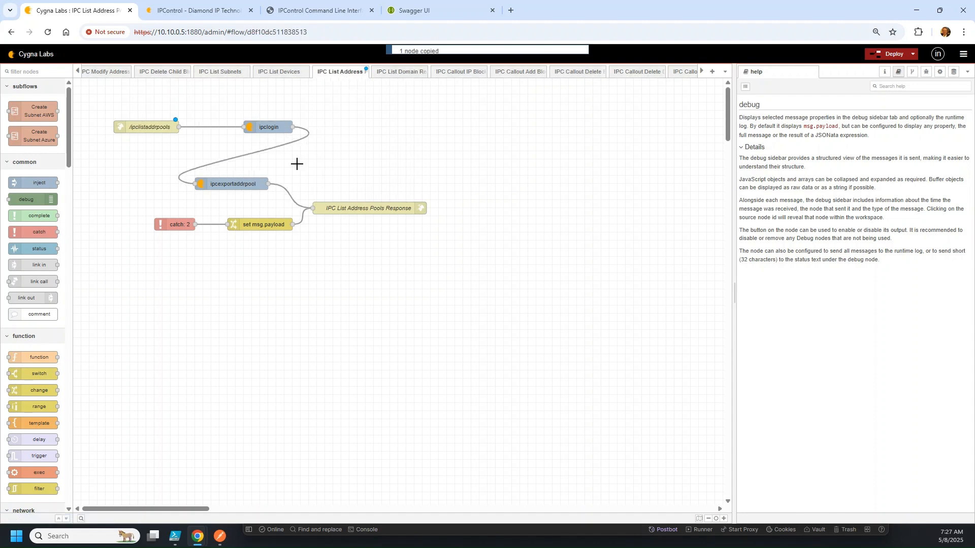
key(ctrl+v)
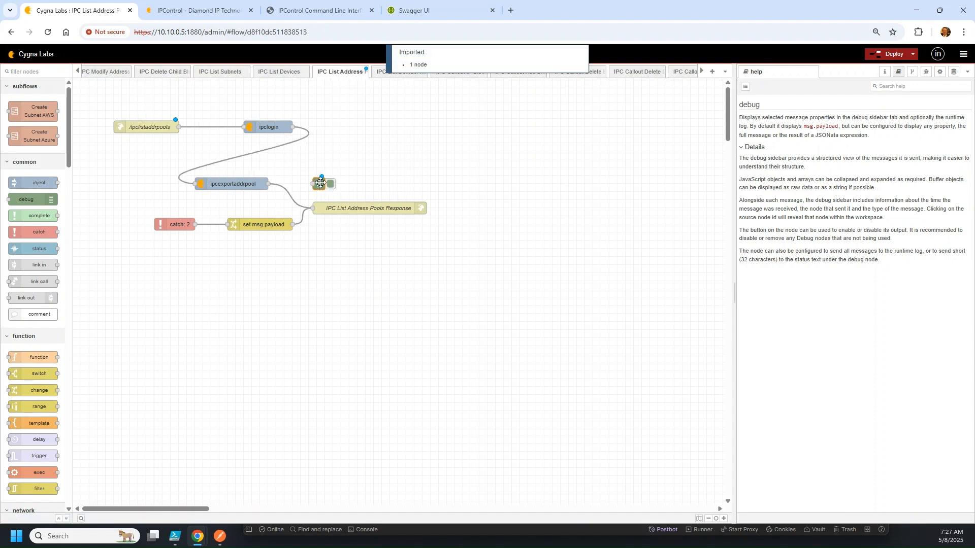
click(320, 183)
Add a second debug node below set msg.payload, then wire catch to it and ipcexportaddrpool to the first debug node
key(ctrl+v)
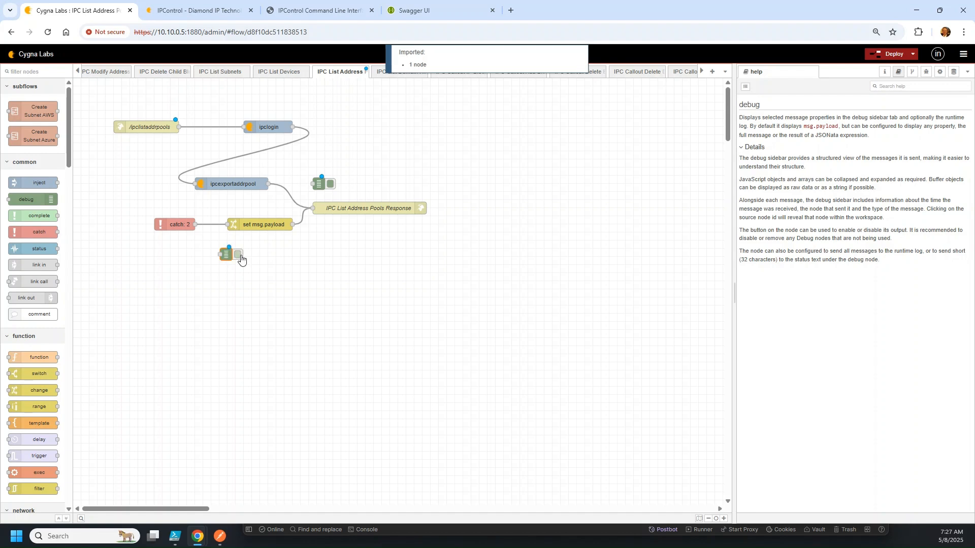
click(242, 249)
drag(195, 223, 236, 248)
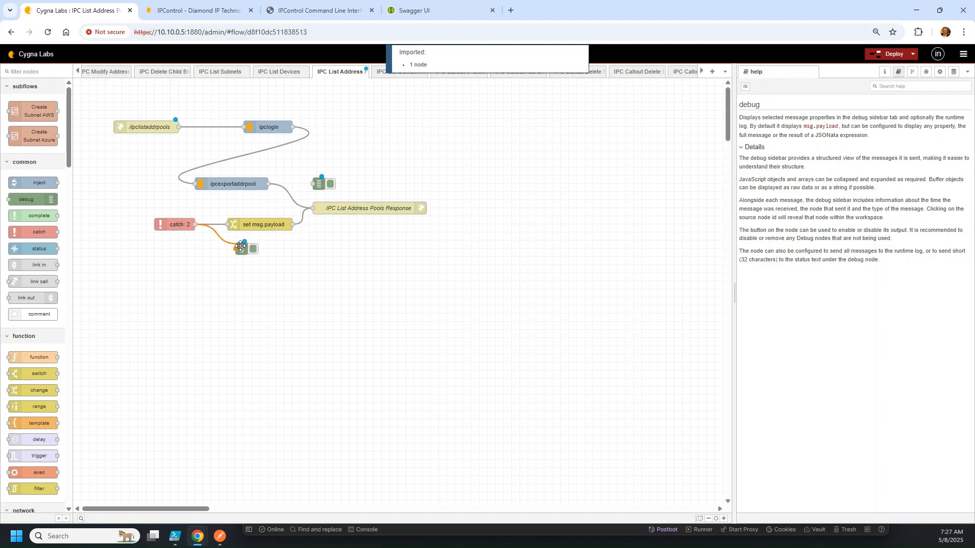
drag(268, 184, 313, 183)
Set the ipclogin node's output property to credentials and deploy the flow
double_click(260, 124)
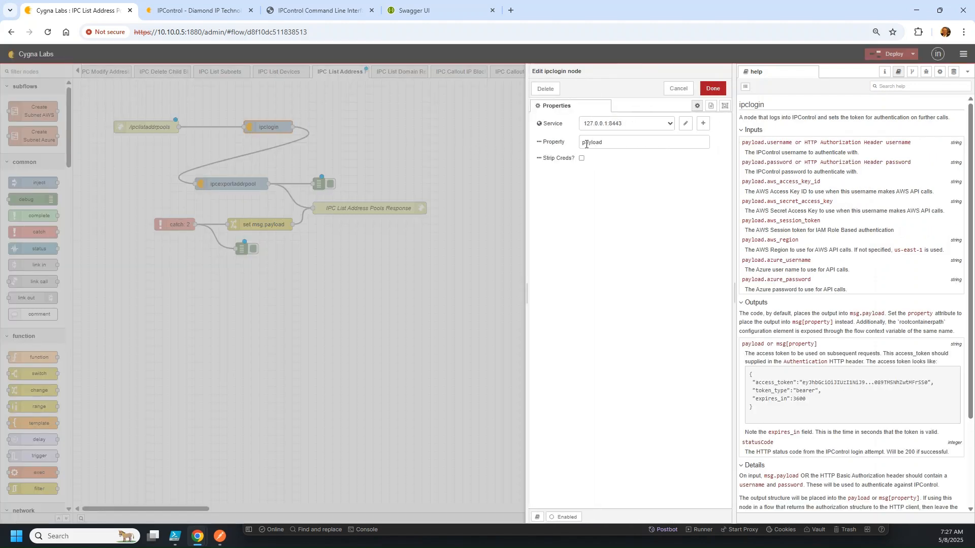
double_click(622, 142)
text(credentials)
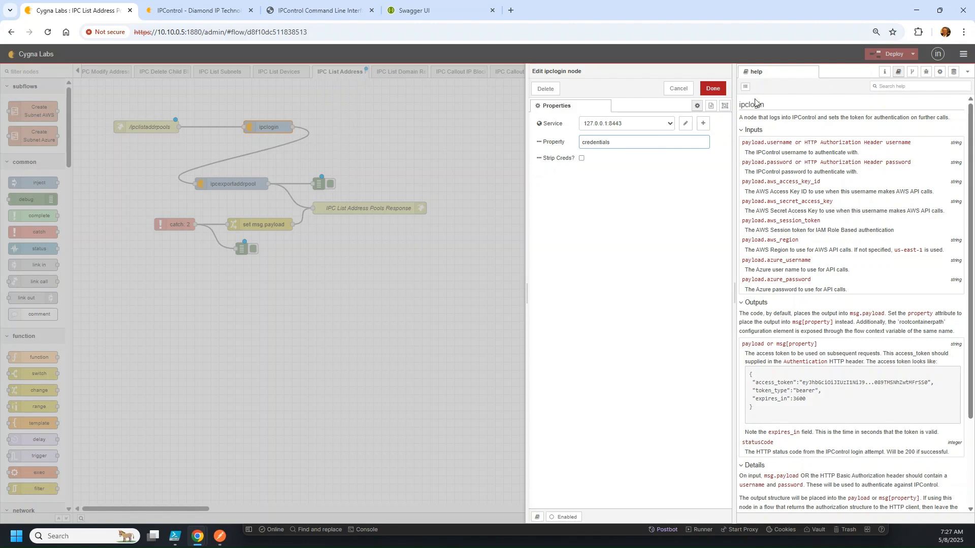
click(711, 89)
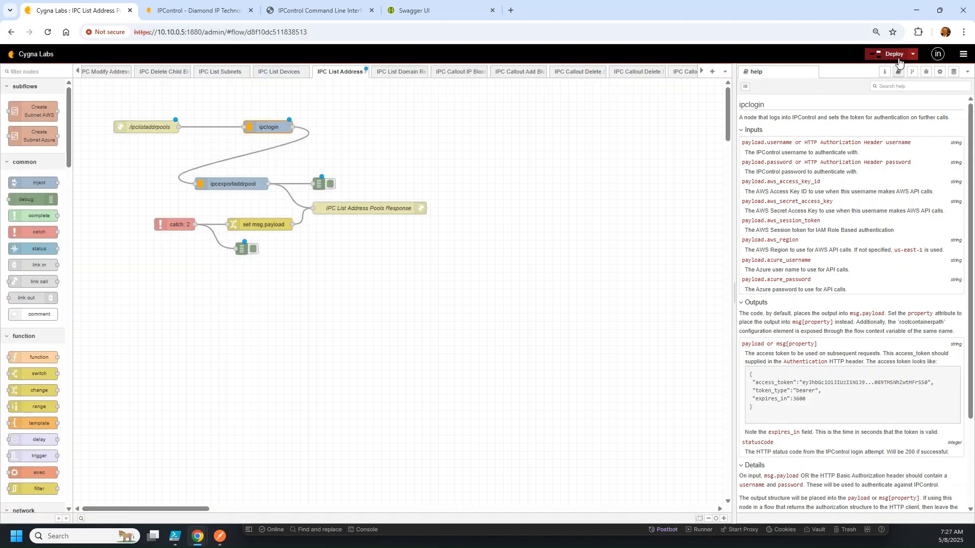
click(894, 53)
Check the help for ipcexportaddrpool and search the IPControl CLI and API guide for exportaddrpool
click(226, 184)
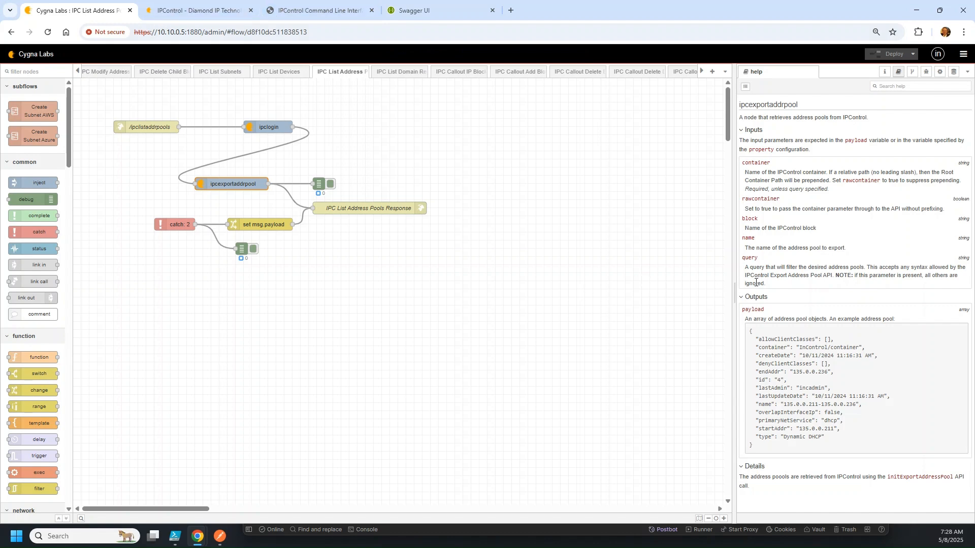
click(343, 7)
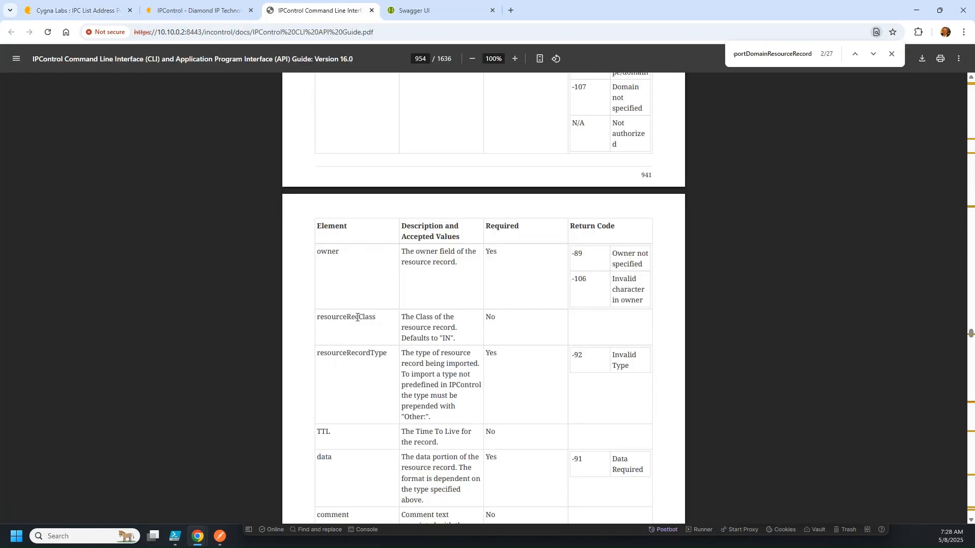
scroll(506, 231, up, 4)
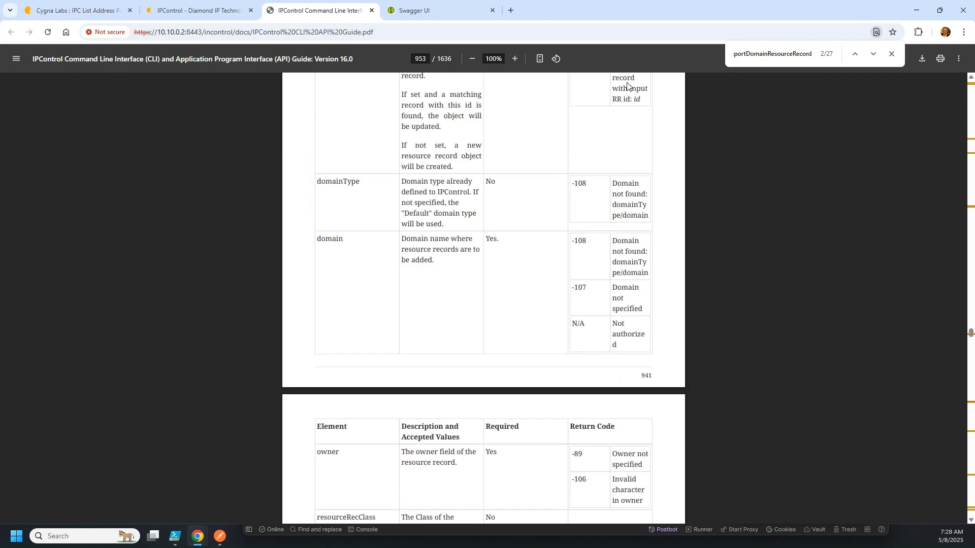
double_click(765, 54)
text(e)
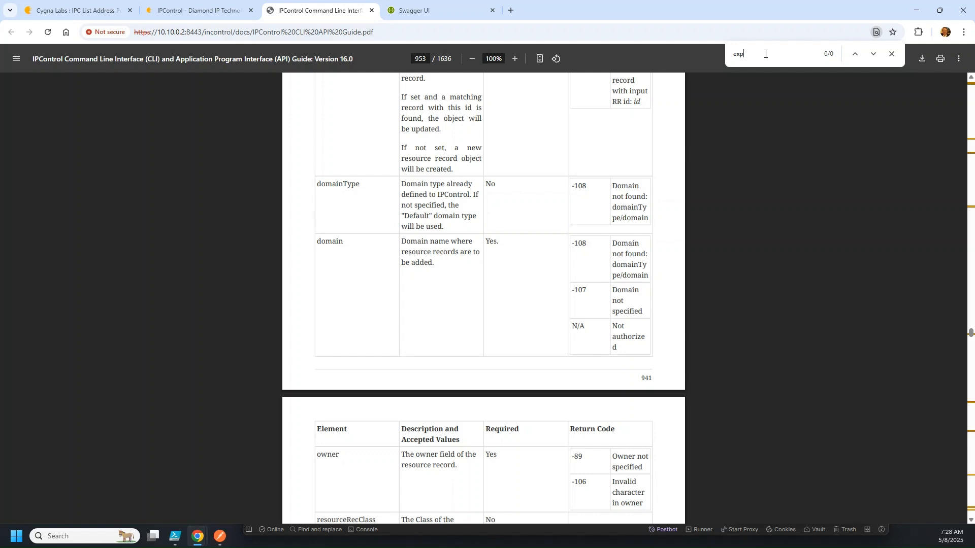
text(xportaddrpool)
Find ExportAddressPool among the API exports in the guide's table of contents and open its section
drag(971, 336, 971, 86)
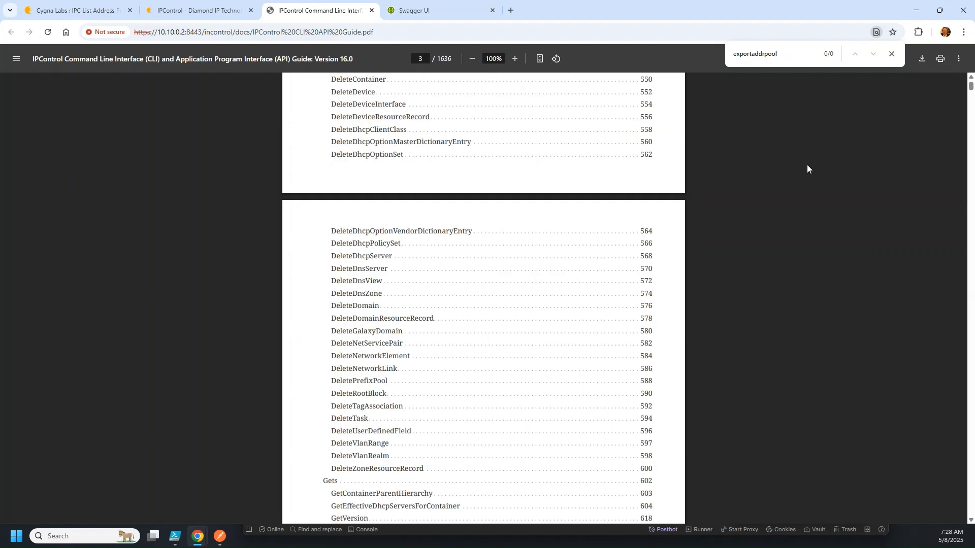
scroll(617, 346, up, 10)
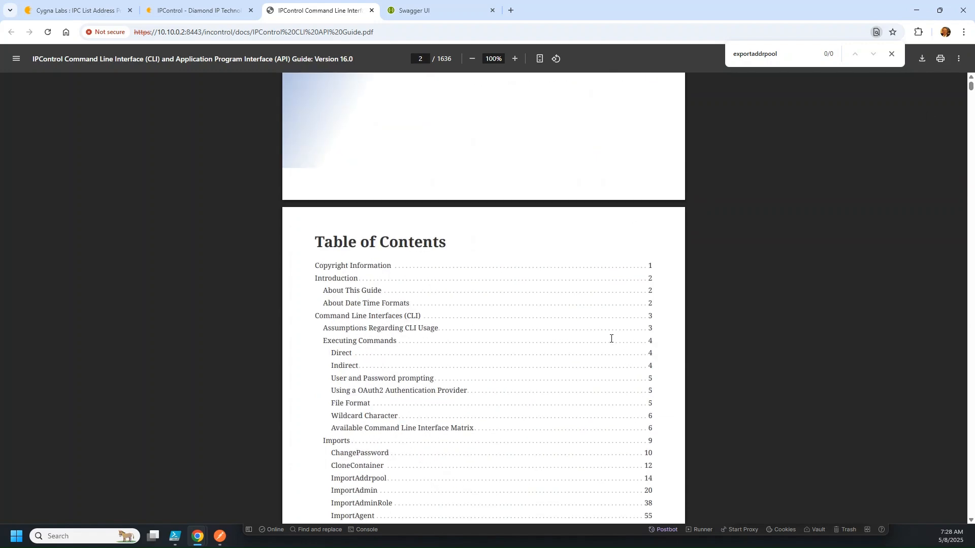
scroll(513, 433, down, 5)
scroll(514, 430, down, 20)
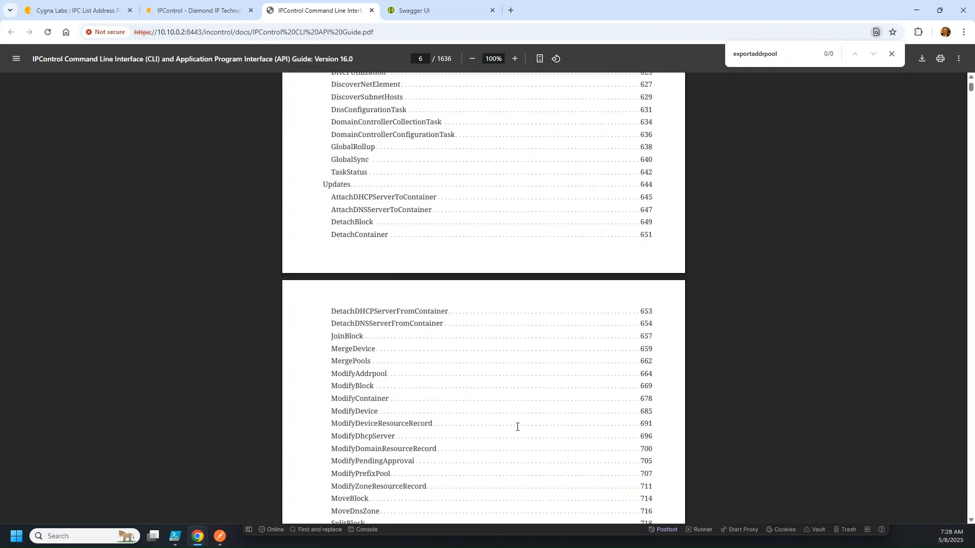
scroll(520, 427, down, 20)
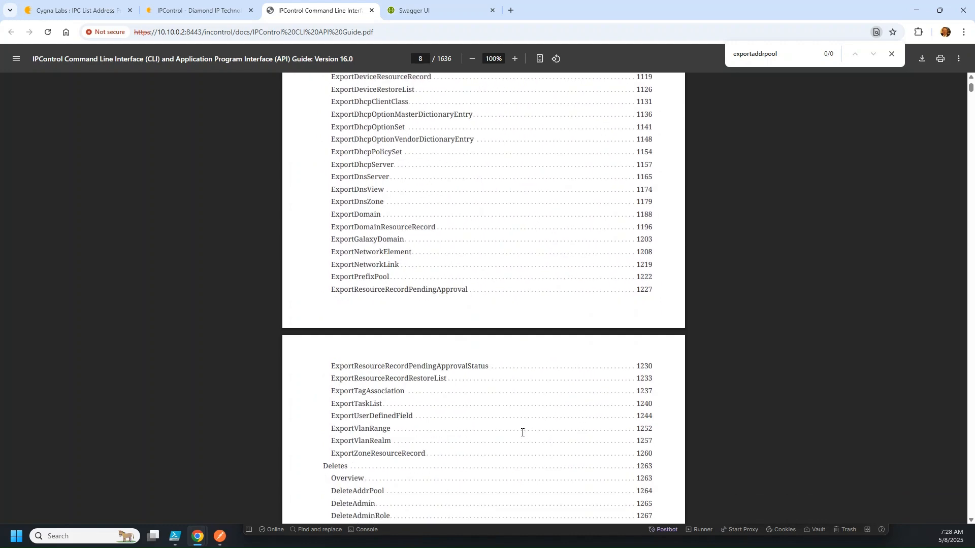
scroll(522, 431, up, 5)
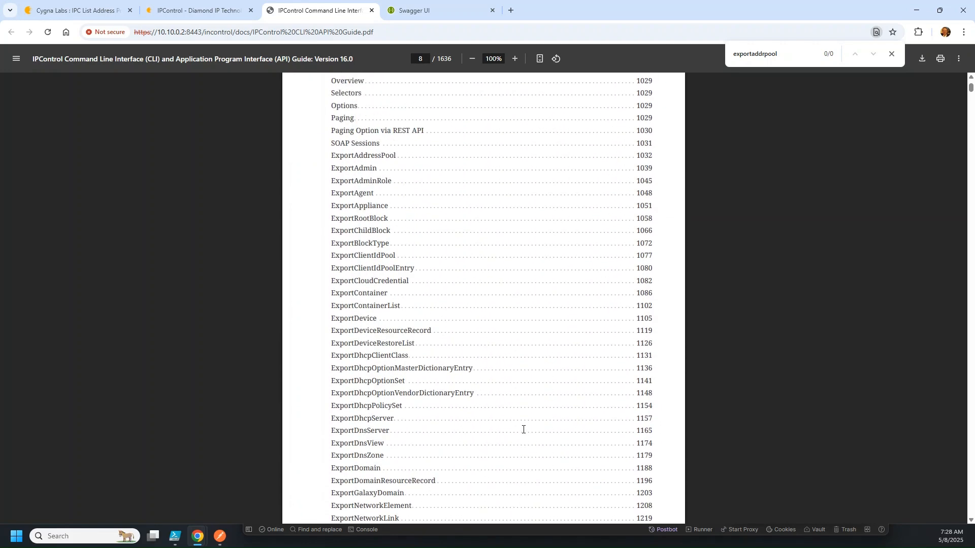
click(362, 157)
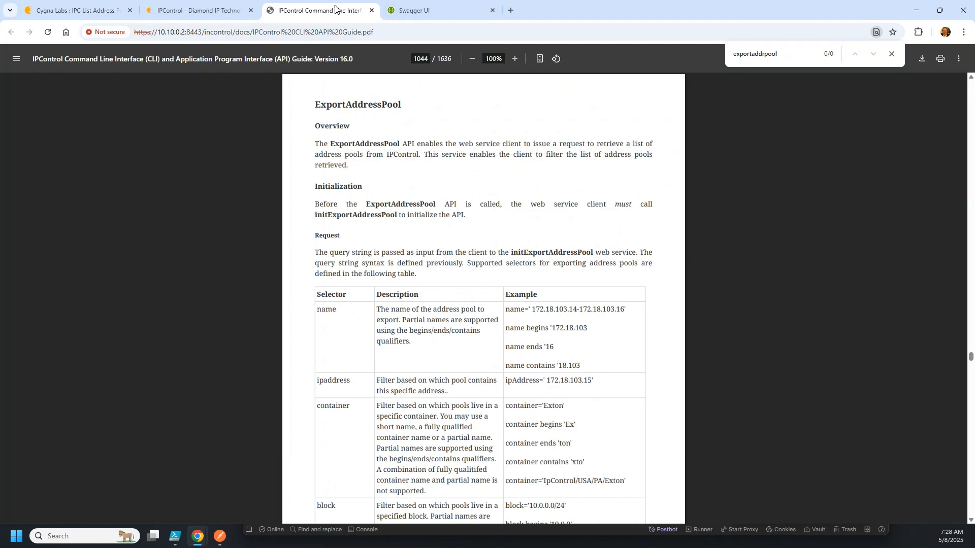
Detach the API guide into its own narrower window and bring it up in front of Postman
drag(334, 15, 678, 102)
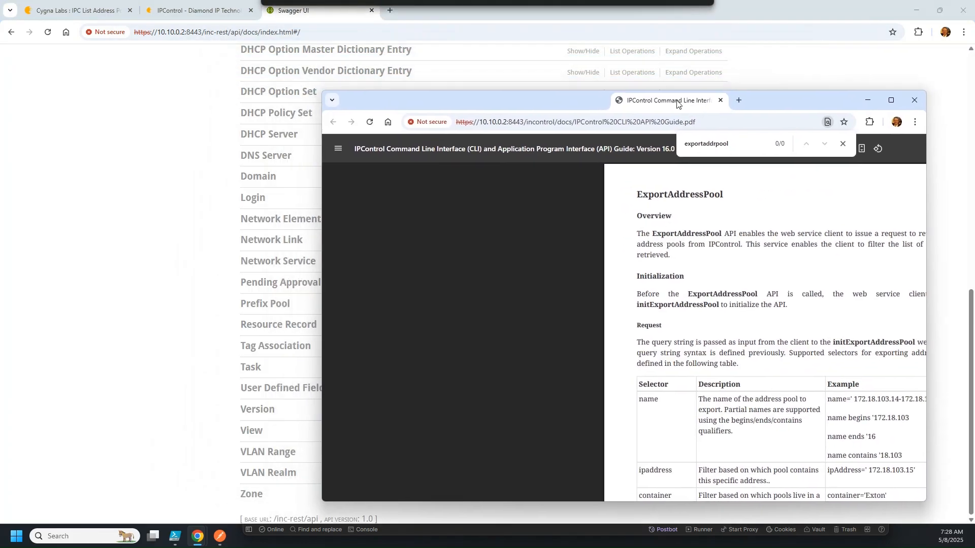
drag(321, 193, 559, 194)
click(185, 9)
click(112, 9)
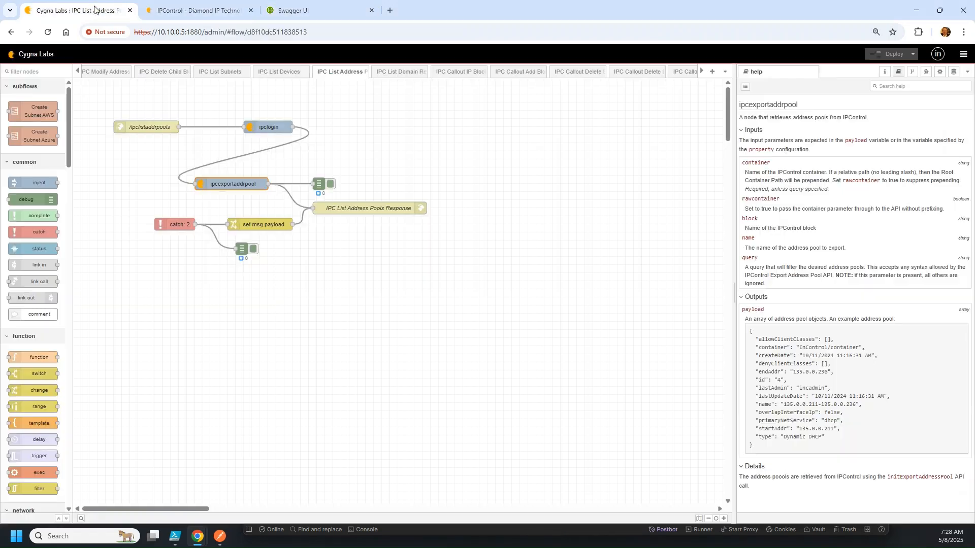
click(219, 536)
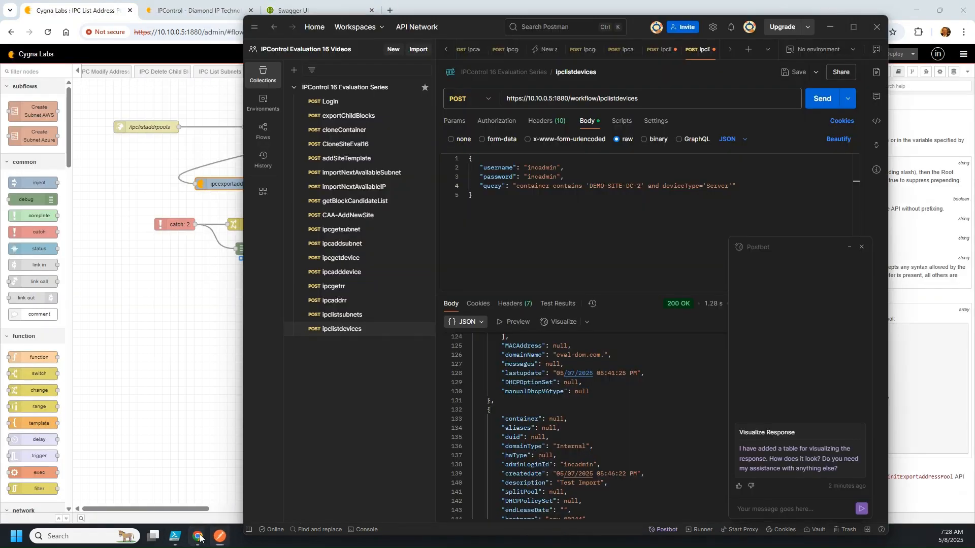
mouse_move(197, 536)
click(318, 488)
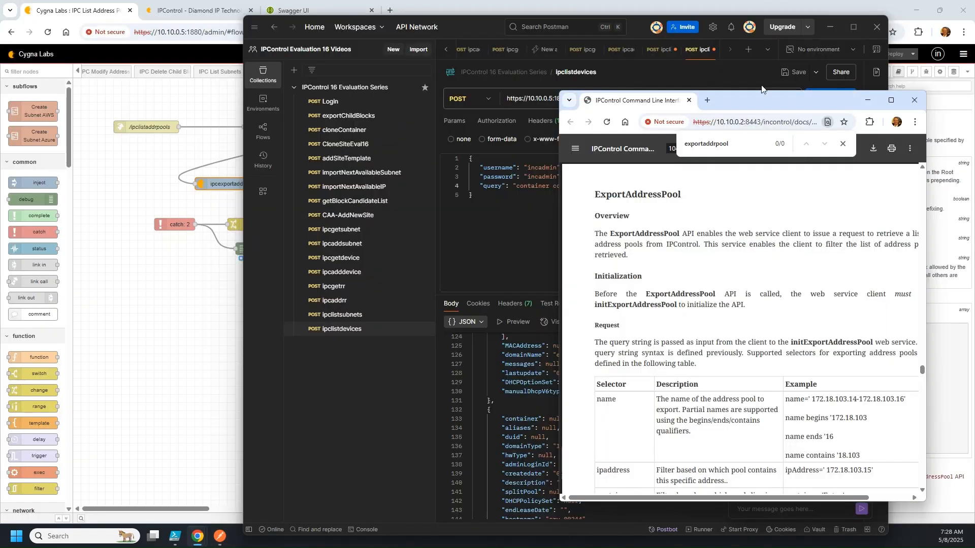
Examine the ExportAddressPool query selectors and their example syntax in the API guide
drag(766, 102, 782, 81)
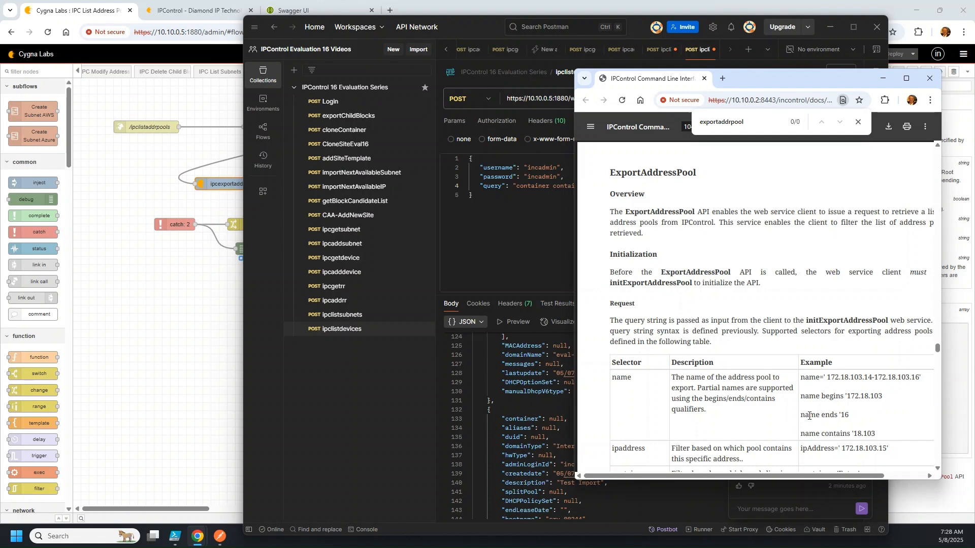
scroll(752, 415, down, 1)
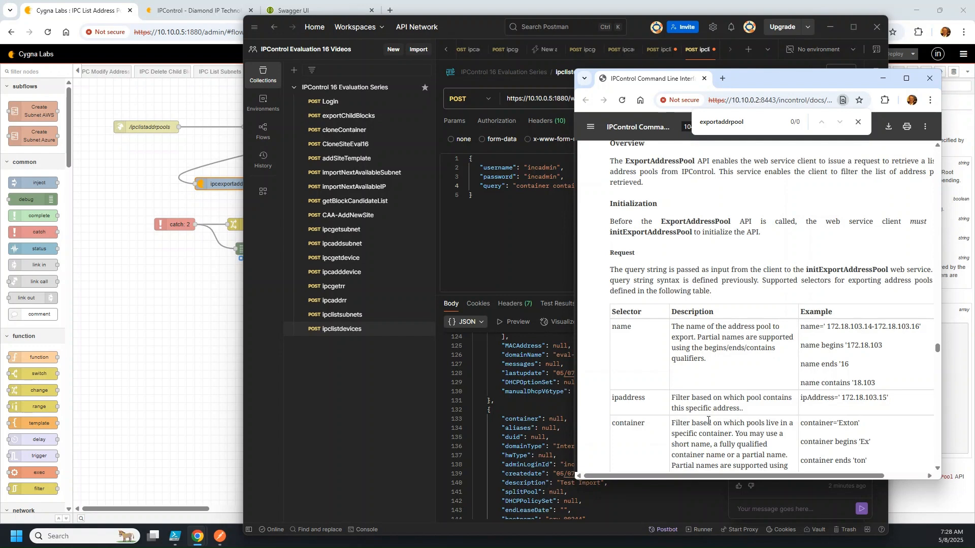
scroll(708, 421, down, 1)
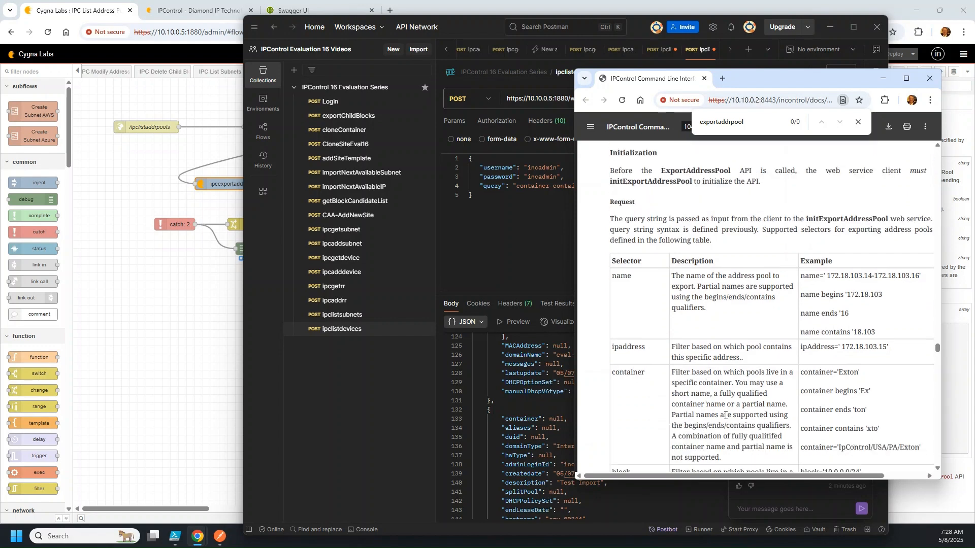
scroll(726, 415, down, 1)
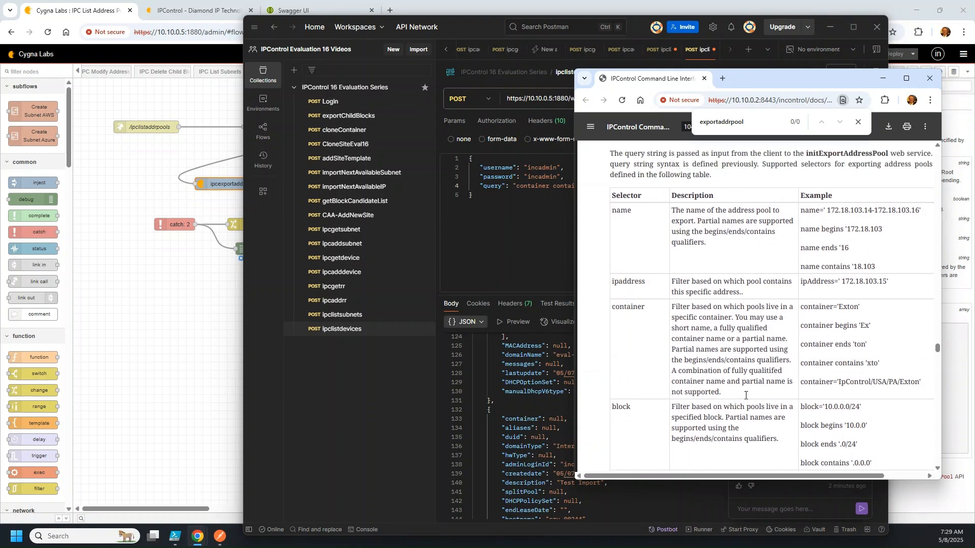
scroll(660, 365, down, 2)
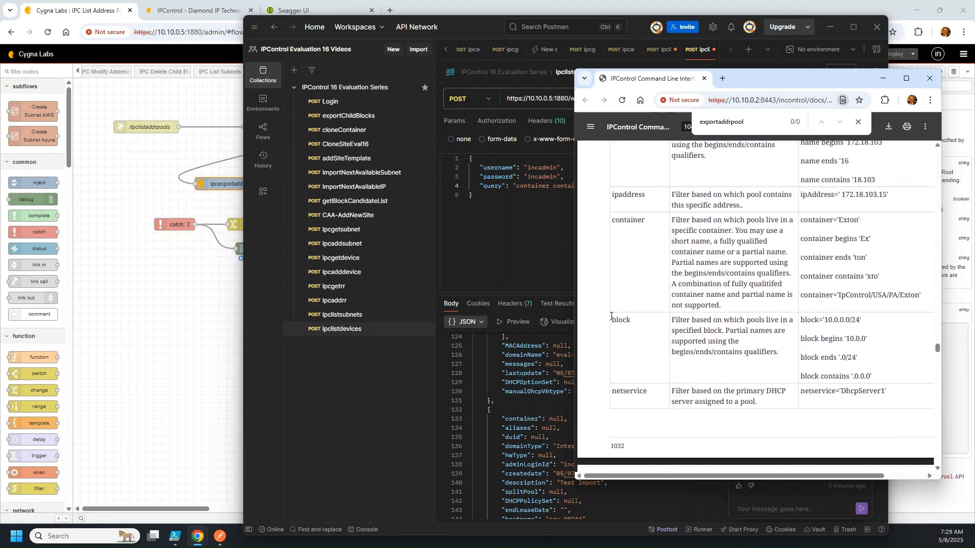
scroll(703, 342, down, 2)
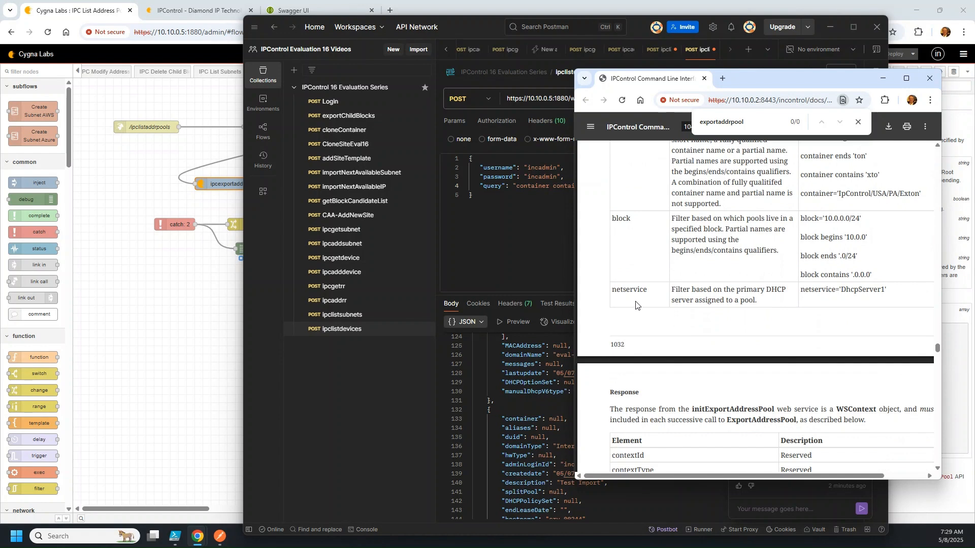
scroll(636, 305, down, 1)
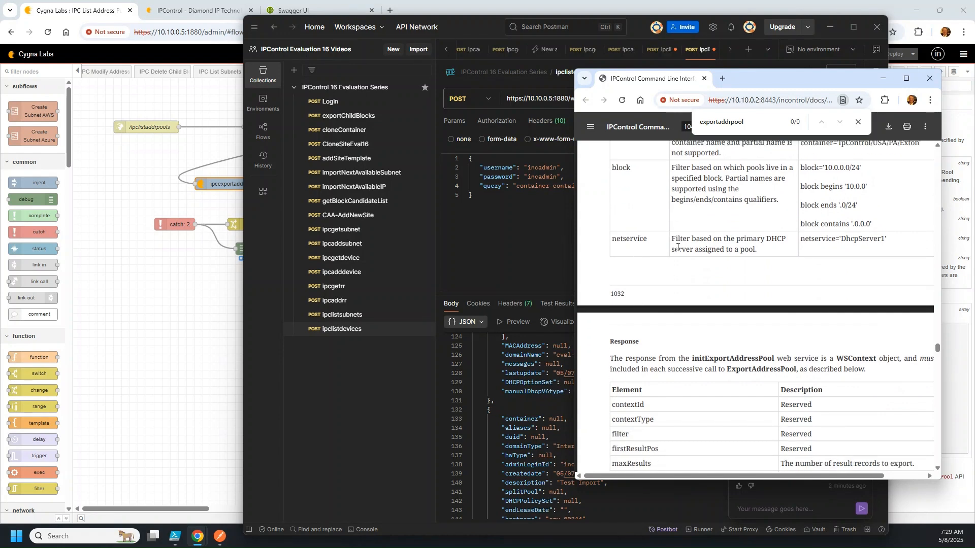
scroll(678, 251, up, 1)
scroll(679, 250, up, 2)
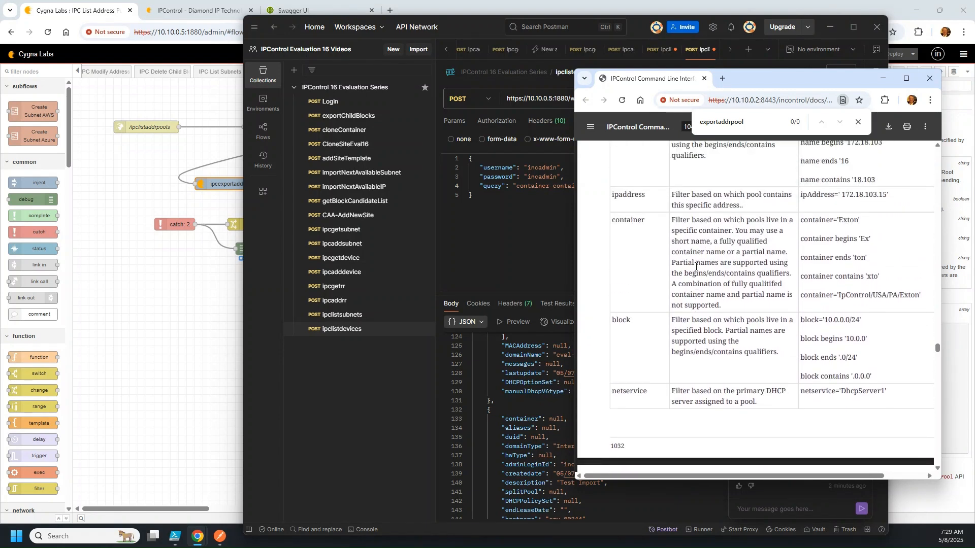
scroll(696, 266, up, 1)
scroll(699, 270, up, 1)
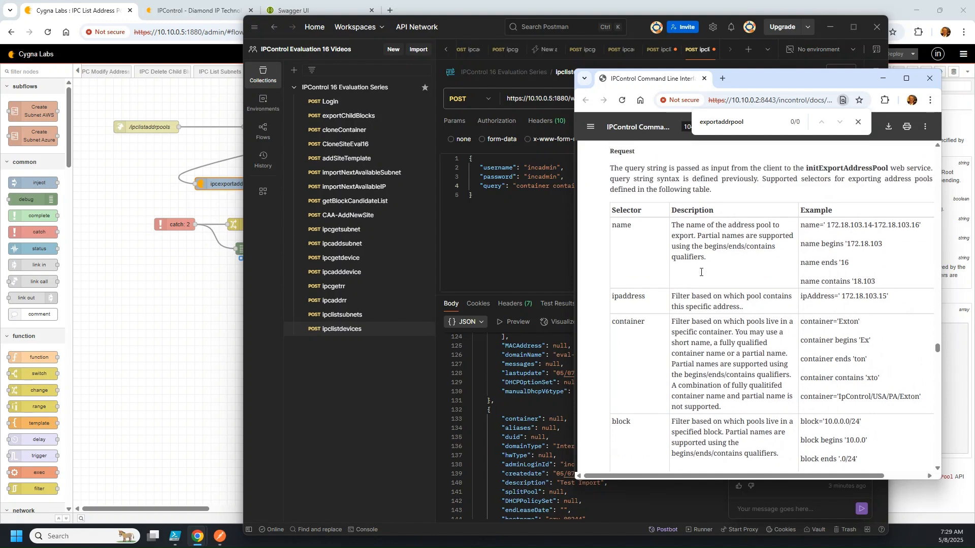
Switch to Postman, duplicate the ipclistdevices request and rename the copy ipclistaddrpools
click(543, 205)
drag(645, 186, 732, 187)
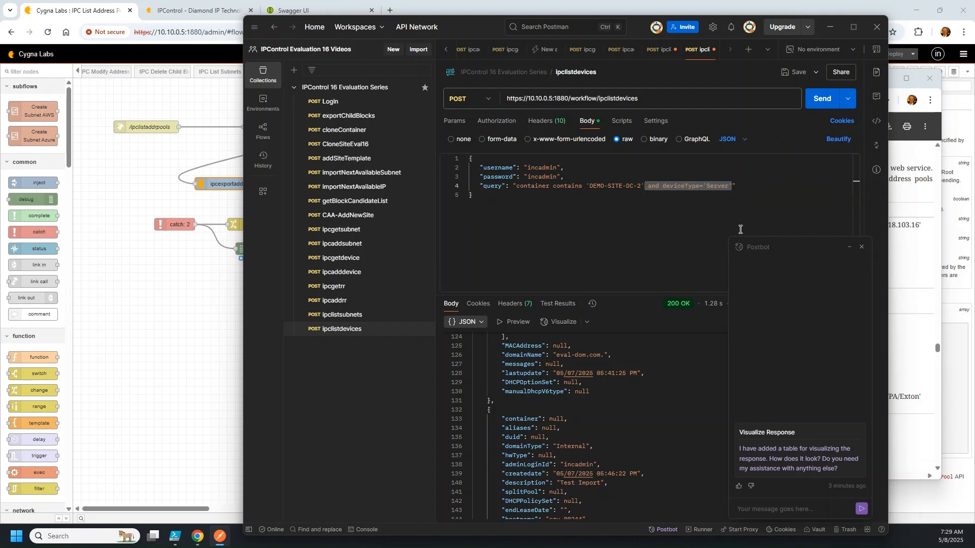
click(538, 239)
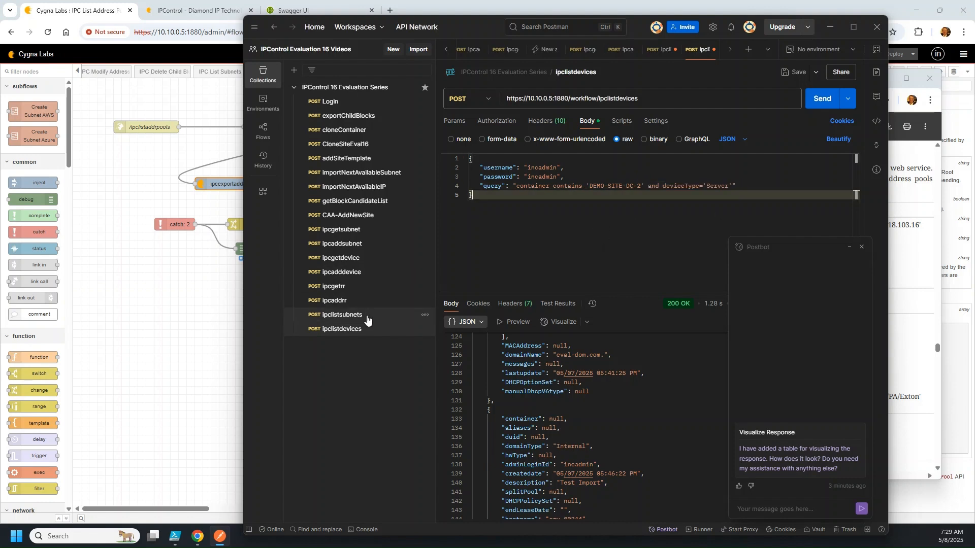
click(337, 336)
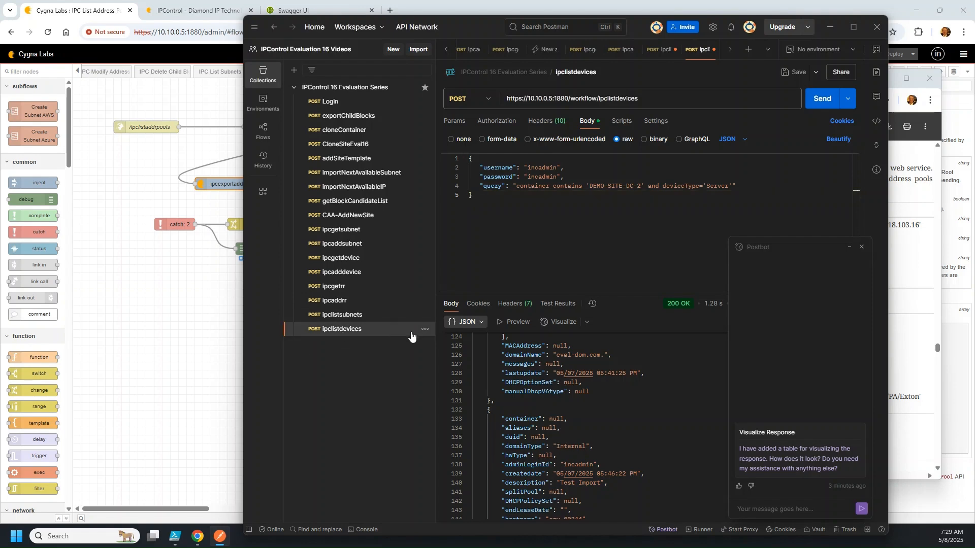
click(425, 330)
click(440, 408)
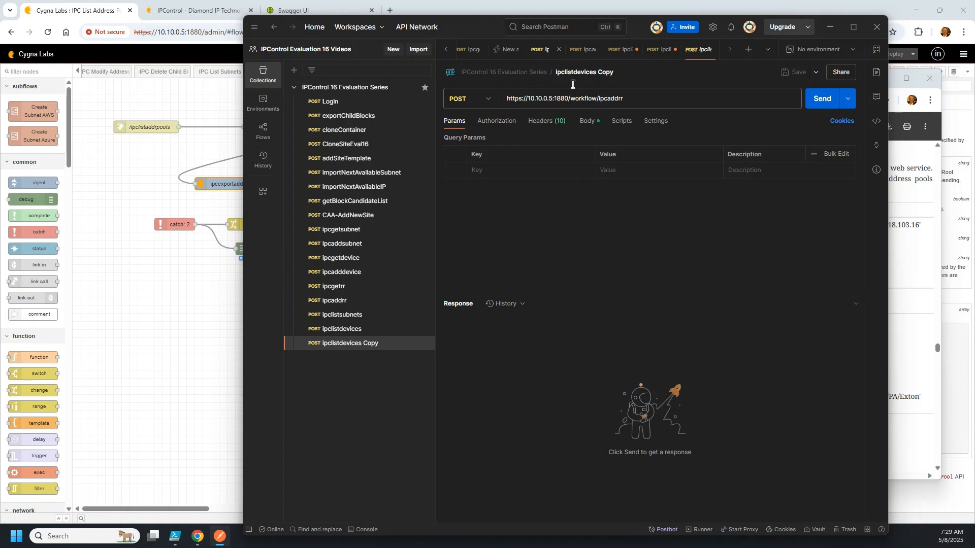
click(604, 72)
key(BackSpace)
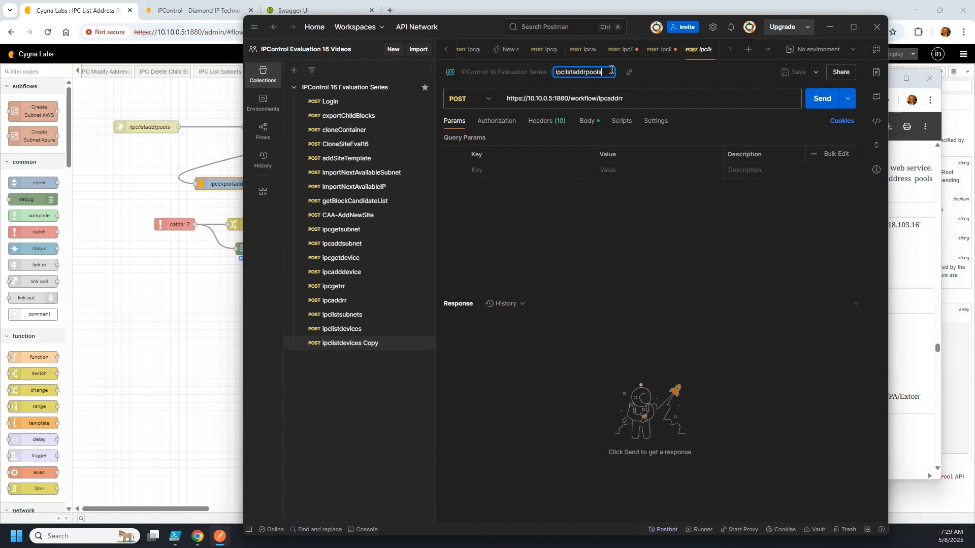
text(ipclistaddrpools)
click(643, 97)
key(BackSpace)
key(BackSpace)
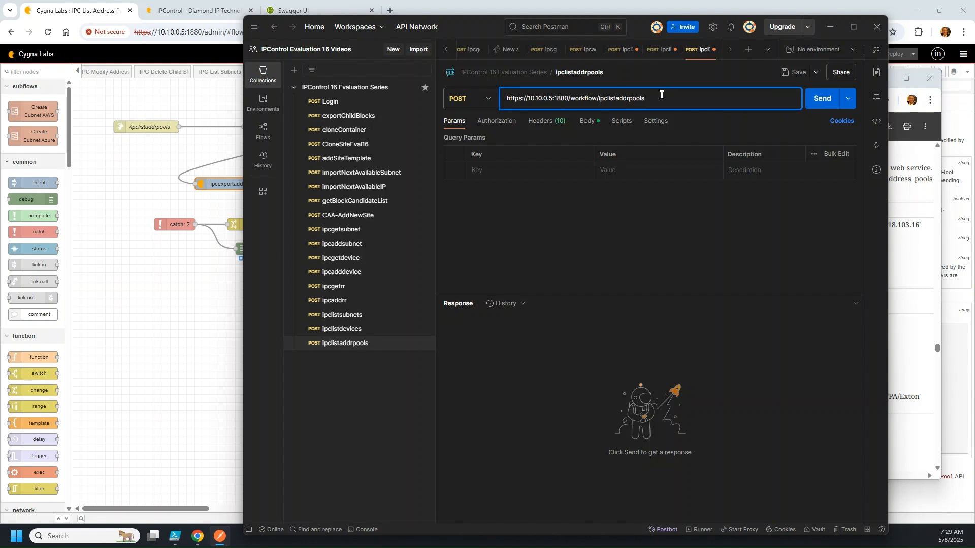
Replace the ipclistaddrpools request body with the ipclistdevices request's JSON body, including its username, password and query fields
click(587, 122)
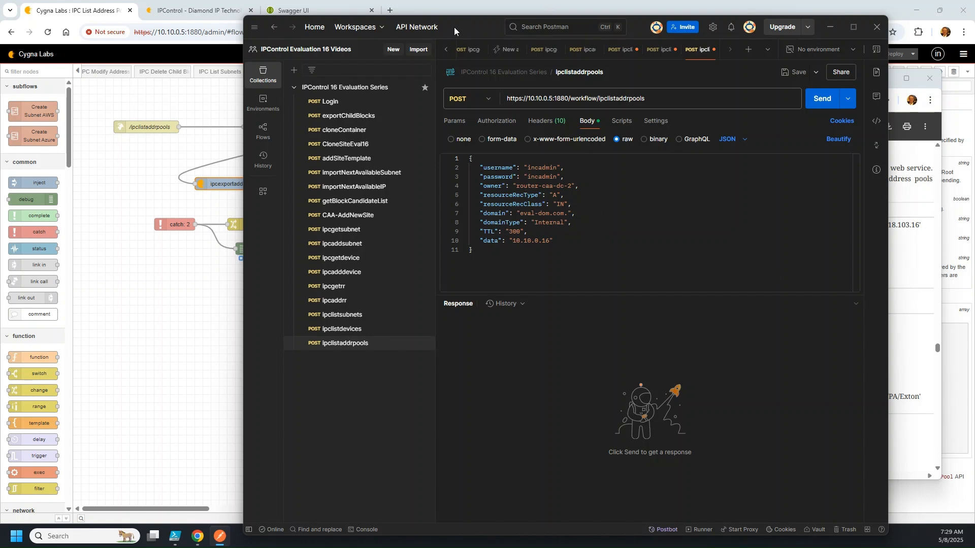
drag(454, 26, 357, 25)
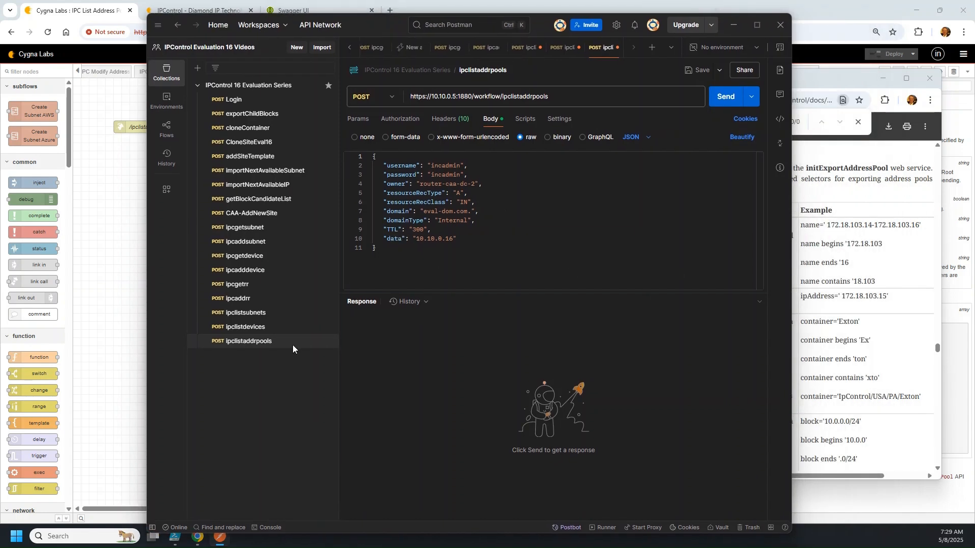
click(266, 328)
drag(390, 200, 349, 138)
key(ctrl+c)
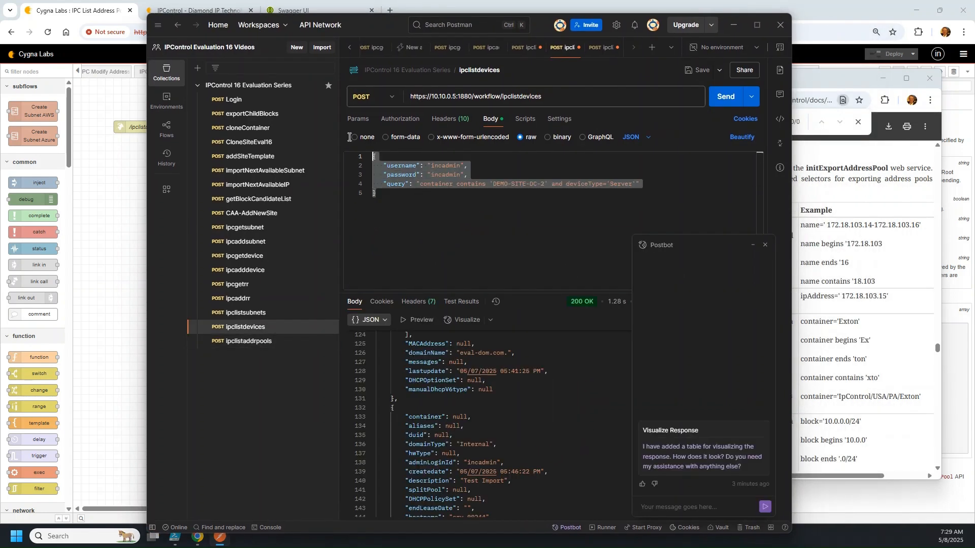
click(244, 347)
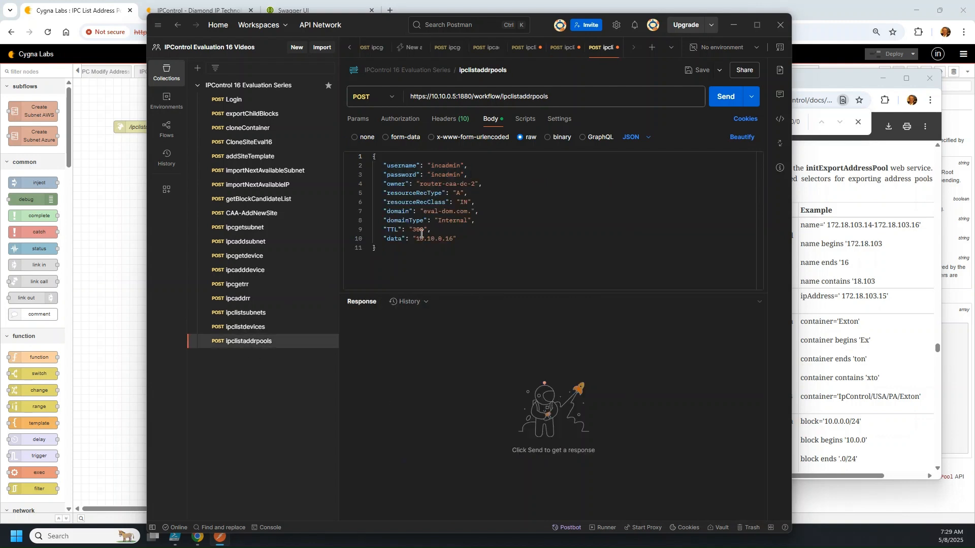
drag(393, 261, 350, 129)
key(ctrl+v)
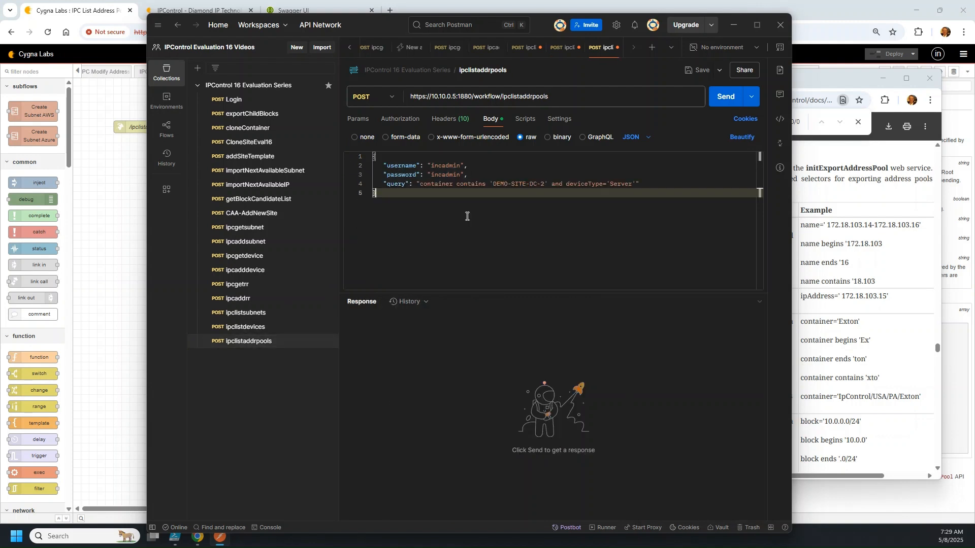
Remove the deviceType condition from the ipclistaddrpools query, keeping only container contains 'DEMO-SITE-DC-2'
click(635, 182)
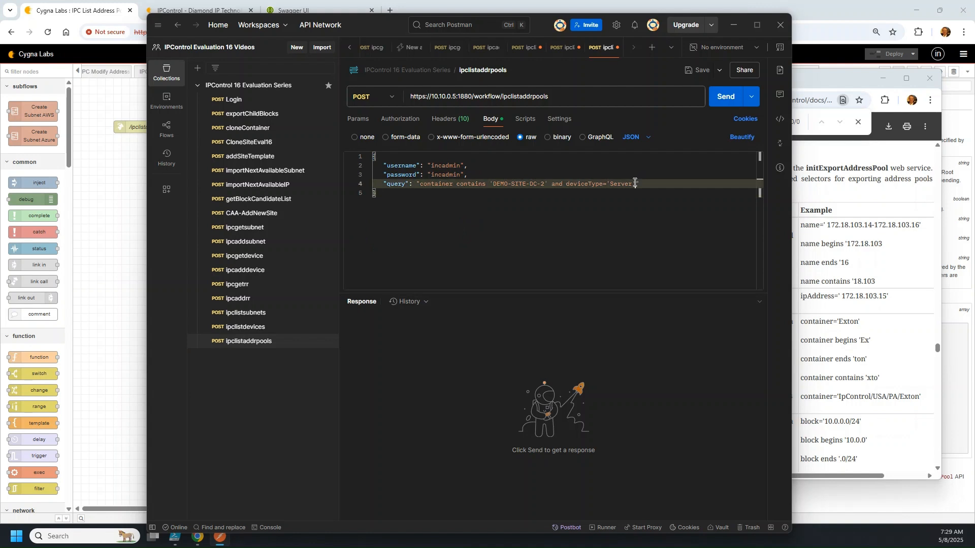
key(BackSpace)
key(BackSpace)
key(BackSpace)
key(BackSpace)
key(BackSpace)
key(BackSpace)
key(BackSpace)
key(BackSpace)
key(BackSpace)
key(BackSpace)
key(BackSpace)
key(BackSpace)
key(BackSpace)
key(BackSpace)
key(BackSpace)
click(411, 194)
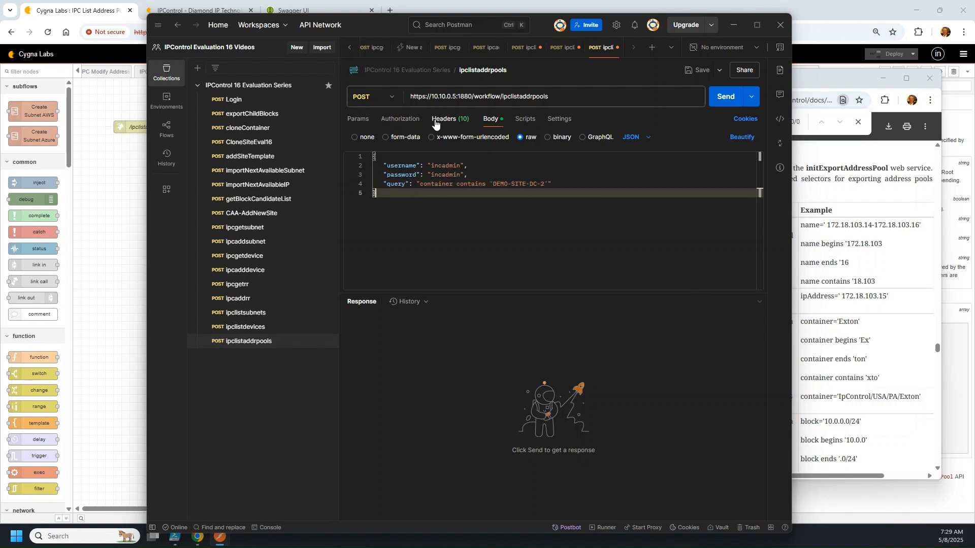
Save and send the ipclistaddrpools request, and review the address pools in the JSON response
click(699, 70)
click(725, 104)
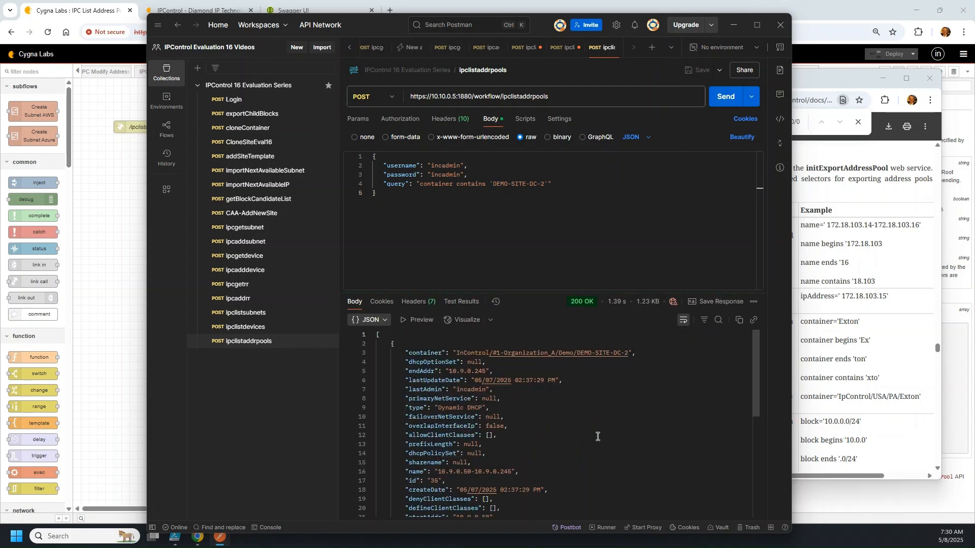
click(559, 97)
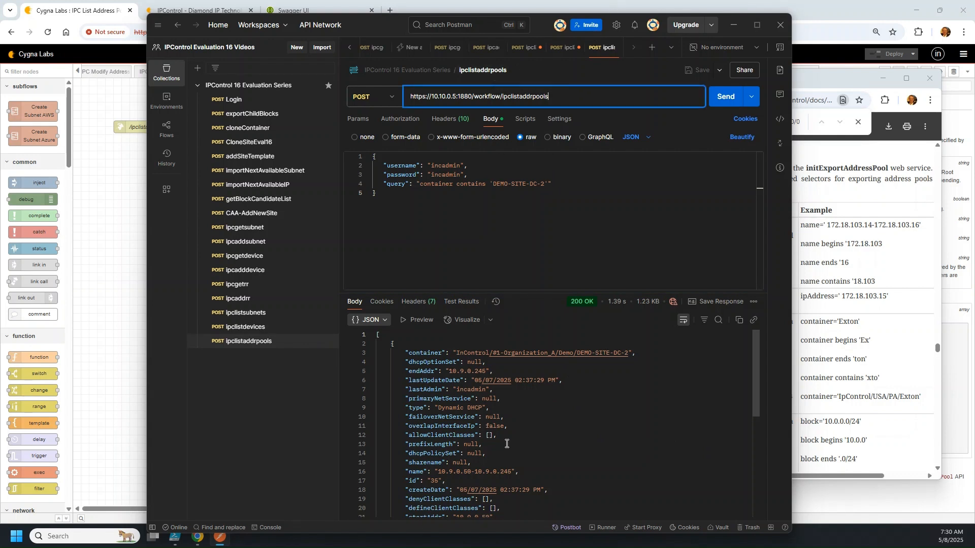
scroll(614, 430, down, 2)
scroll(624, 428, up, 1)
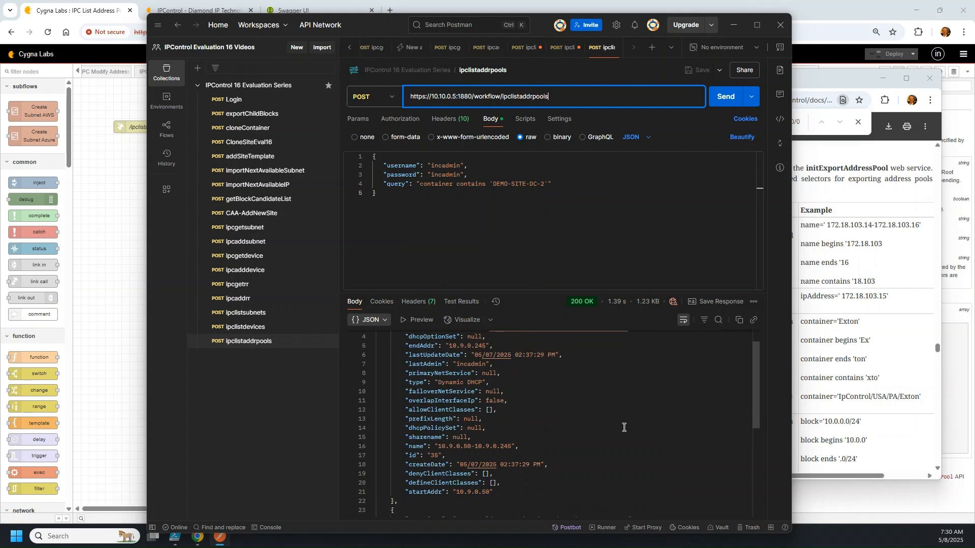
scroll(587, 425, up, 1)
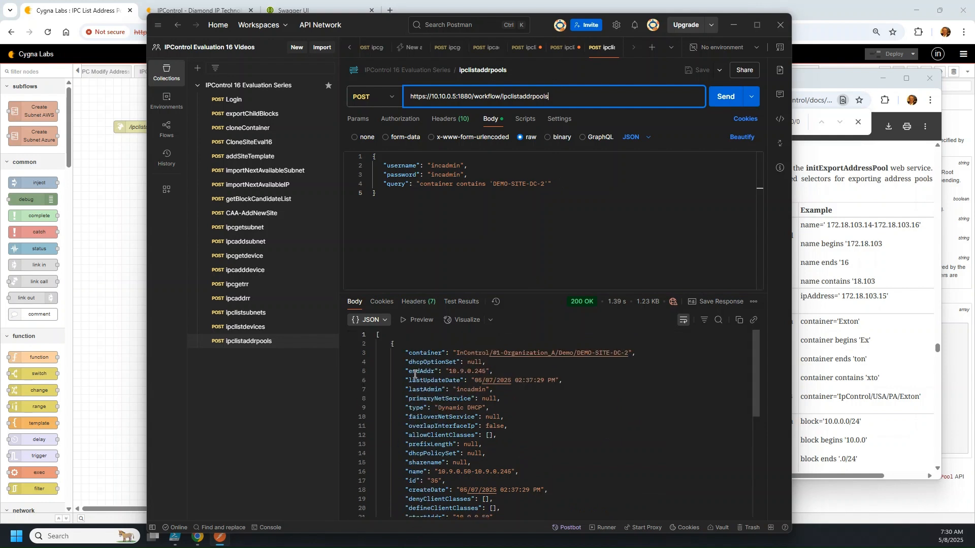
scroll(523, 403, down, 1)
scroll(527, 410, down, 1)
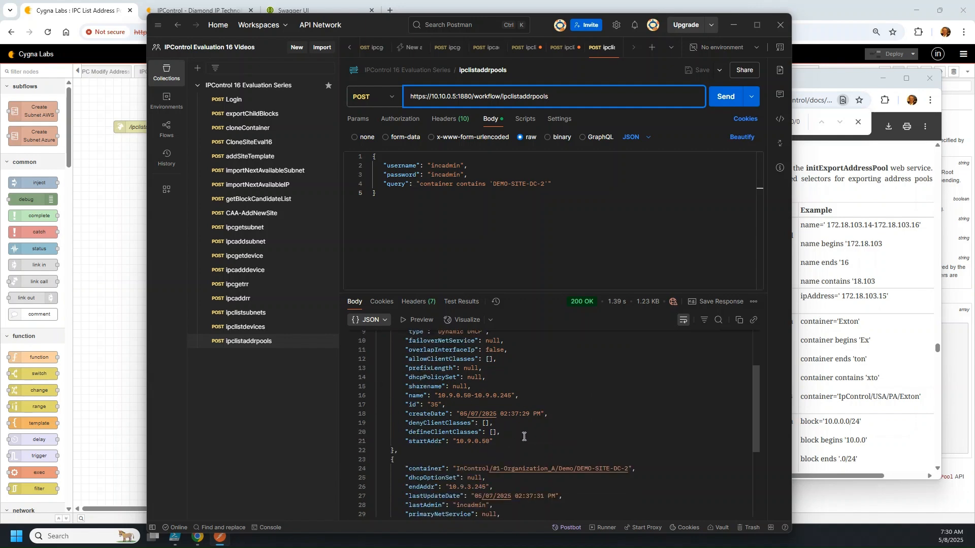
scroll(523, 435, down, 3)
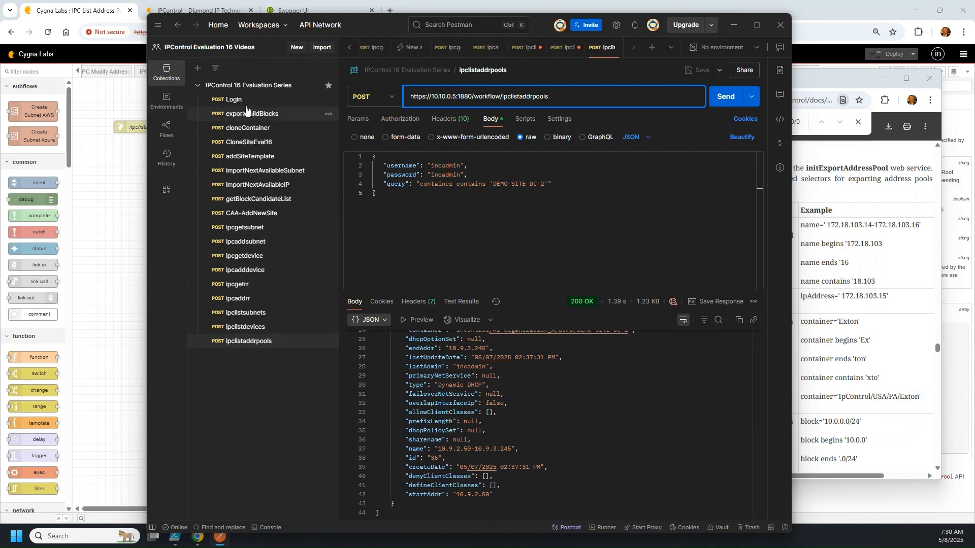
Switch to the Cygna Labs workflow editor in the browser and open the IPC List Domain RR flow
click(108, 207)
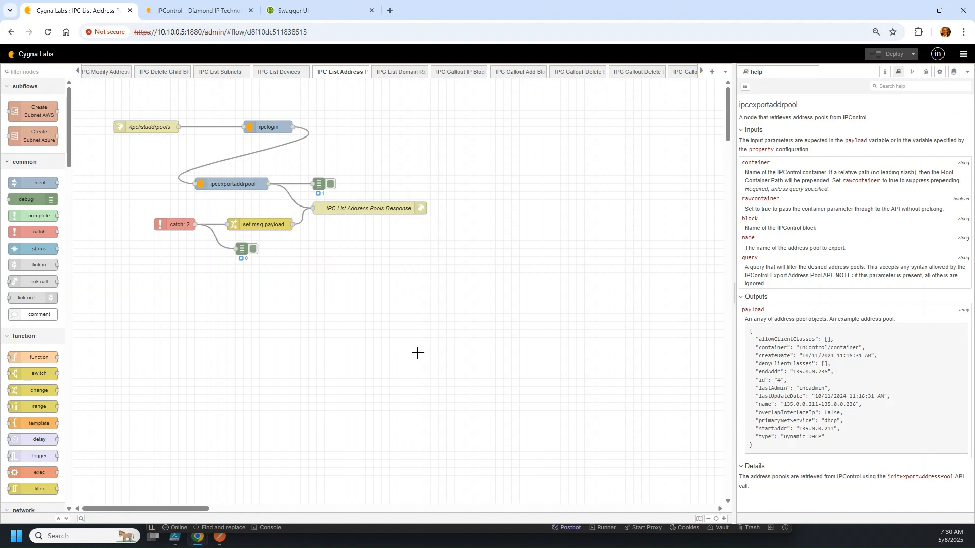
click(397, 77)
click(458, 71)
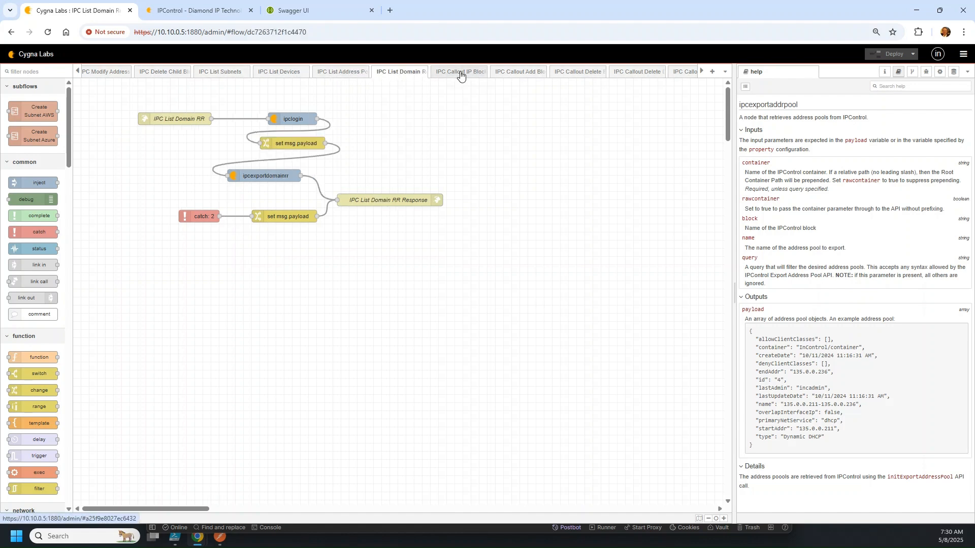
click(400, 76)
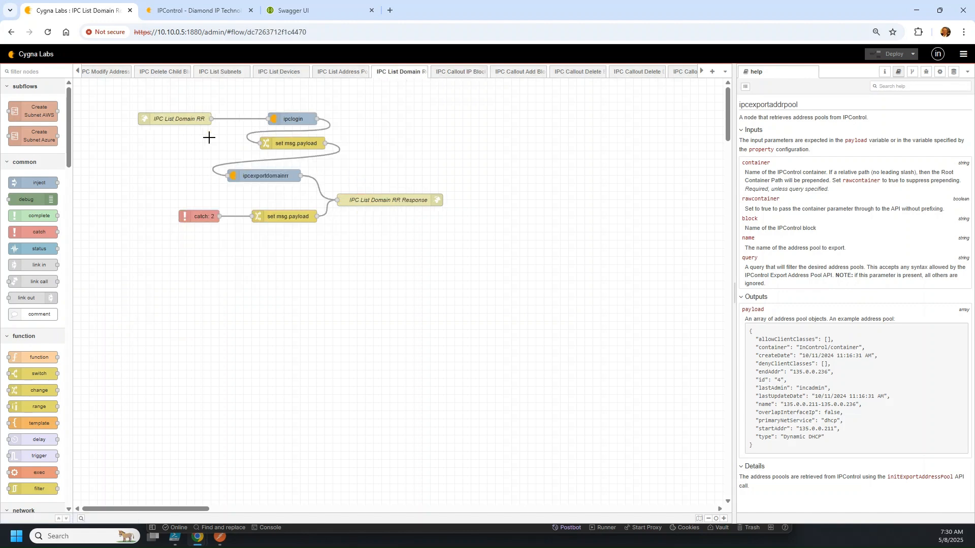
Set the method of the IPC List Domain RR HTTP endpoint node to POST
double_click(181, 119)
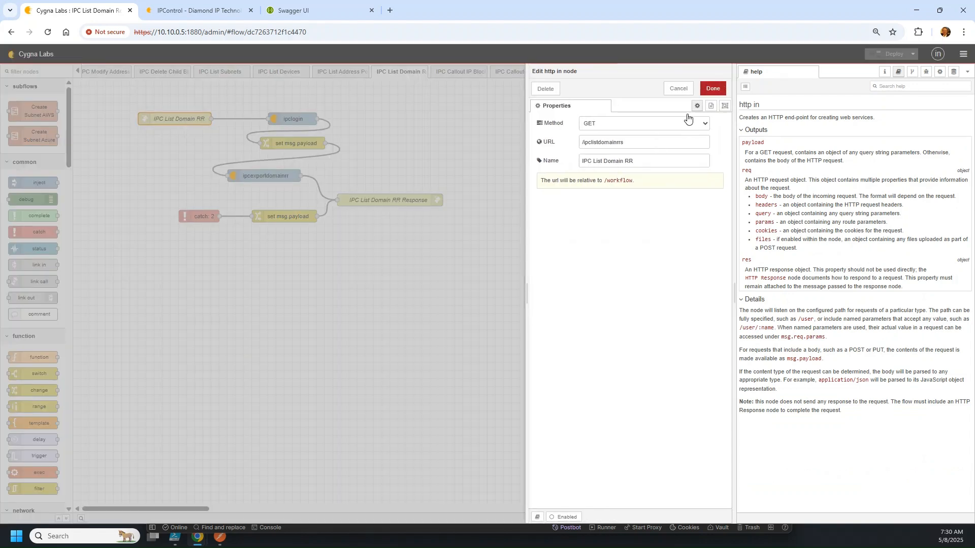
click(599, 128)
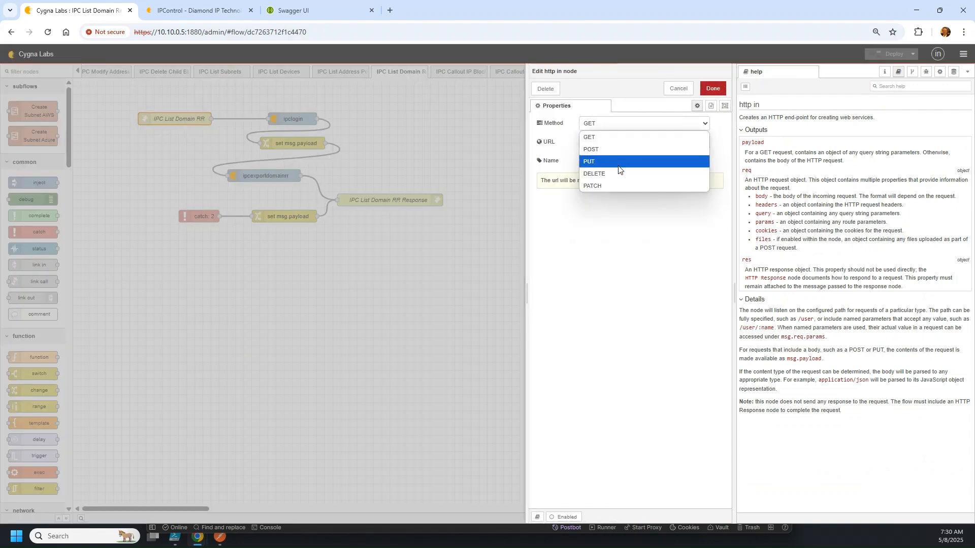
click(615, 137)
click(616, 123)
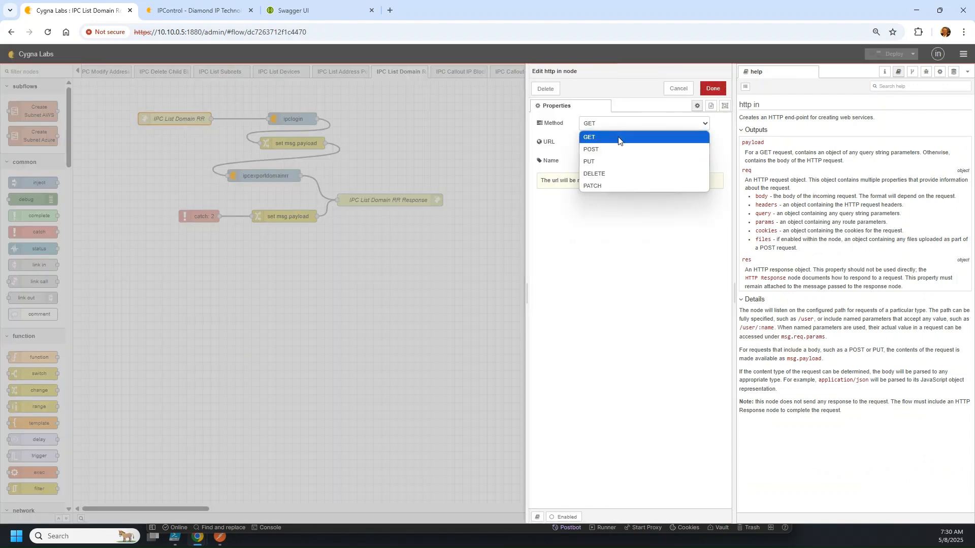
click(622, 150)
Rename the HTTP endpoint node to /workflow/ipclistdomainrrs, copy that path, and save the node's changes
triple_click(645, 176)
text(/)
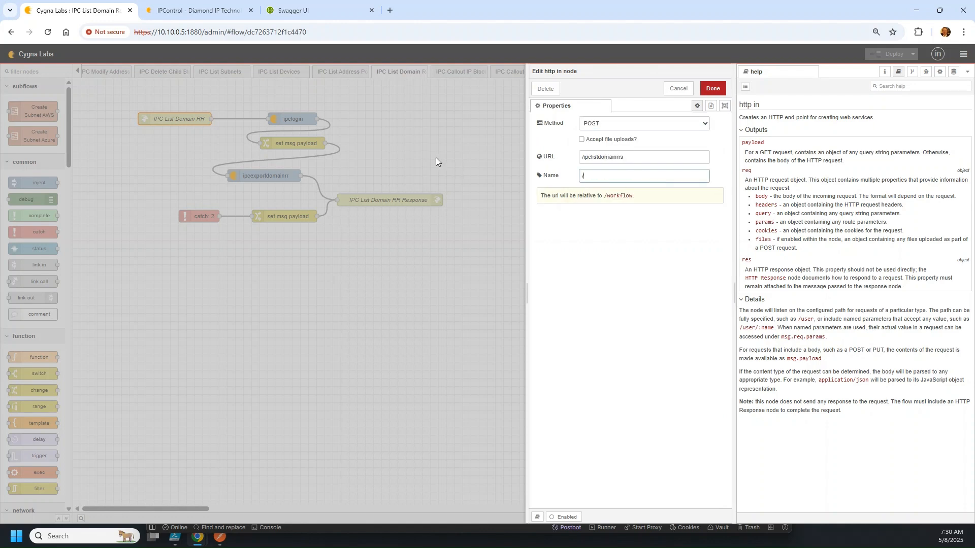
text(workflow/ipclistdomainrrs)
key(ctrl+a)
key(ctrl+c)
click(713, 89)
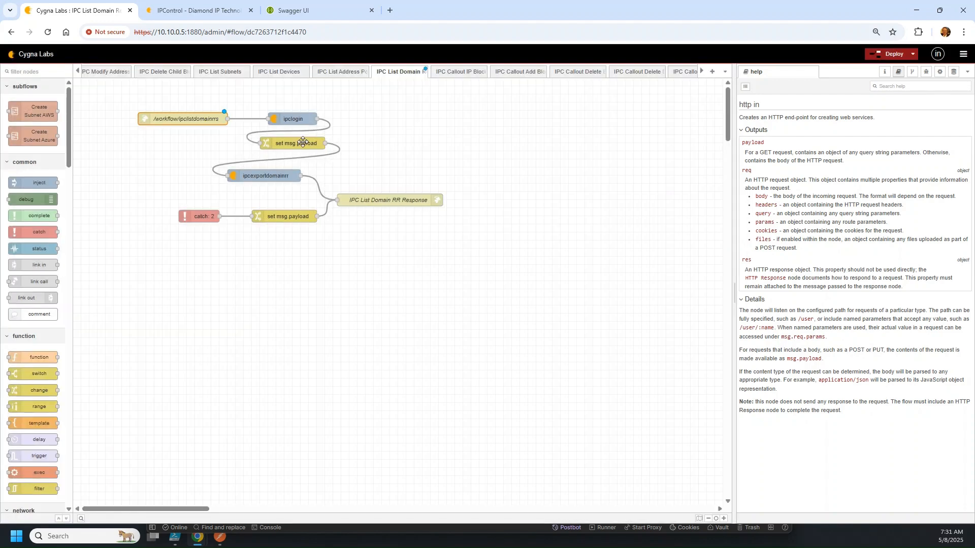
Delete the set msg.payload node after ipclogin and wire ipclogin directly to ipcexportdomainrr
click(309, 146)
key(Delete)
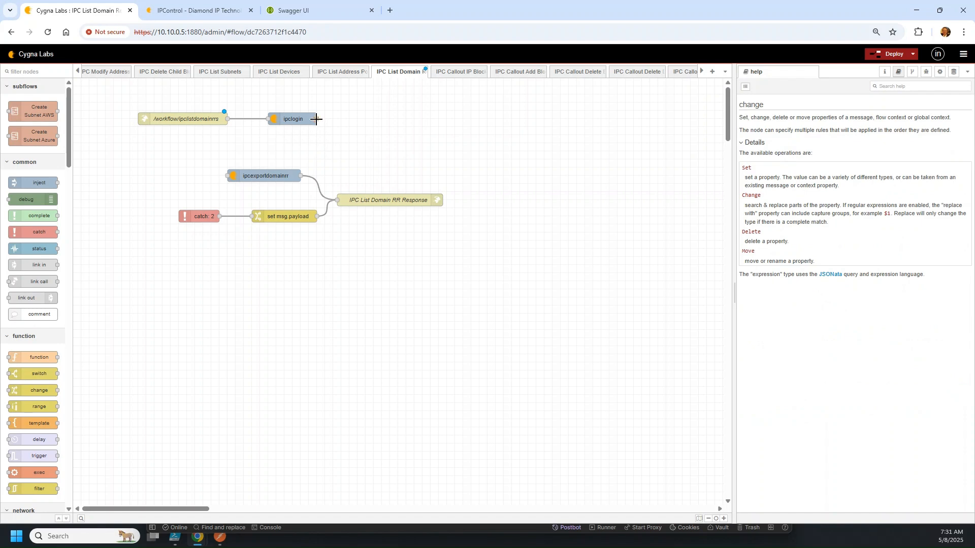
drag(317, 119, 227, 176)
Set the ipclogin node's output property to credentials and save the node
click(287, 120)
double_click(287, 119)
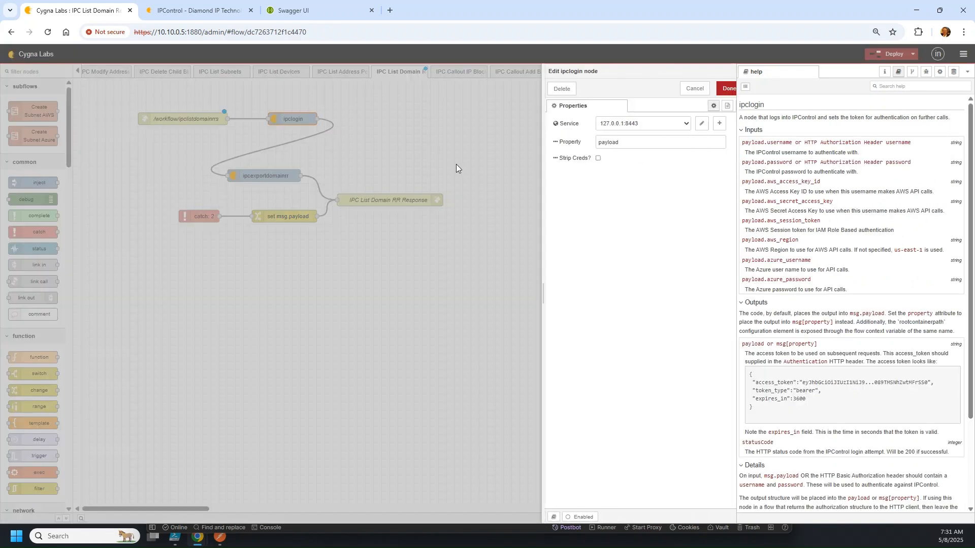
text(c)
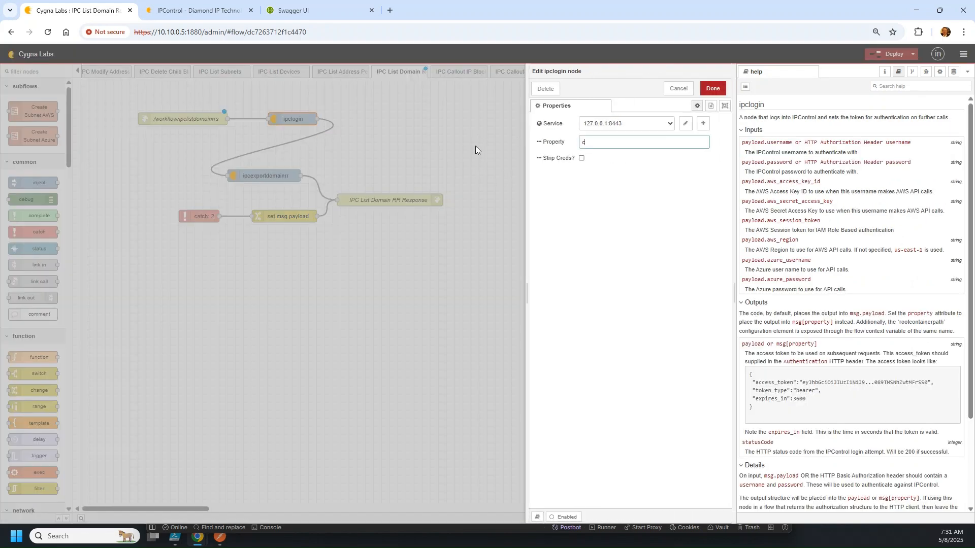
text(redentials)
click(712, 89)
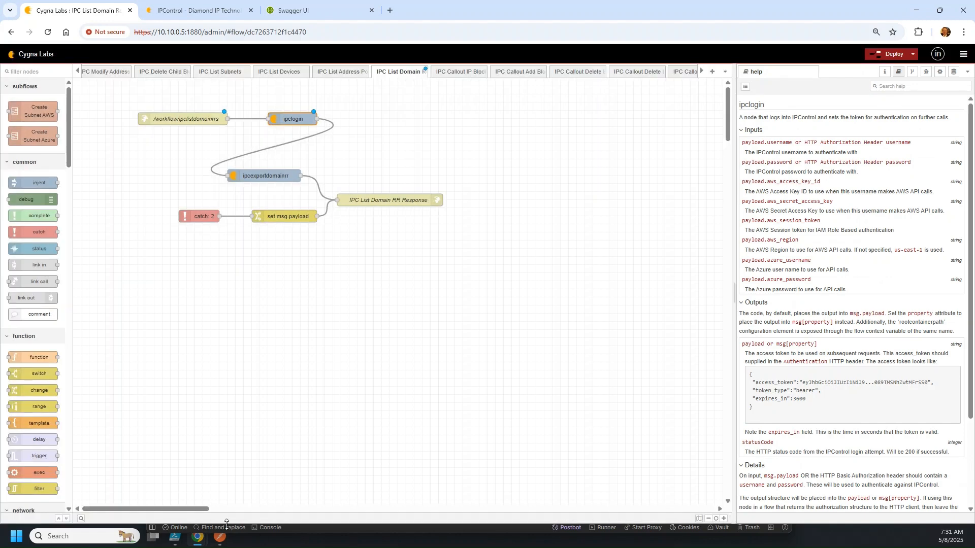
Switch to Postman, duplicate the ipclistaddrpools request, and shorten the copy's name to ipclist
click(222, 538)
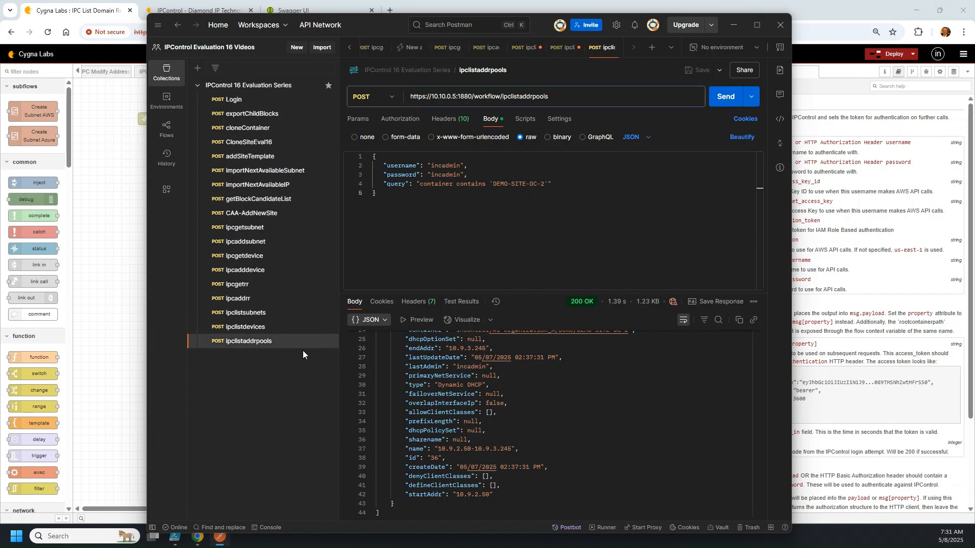
click(329, 341)
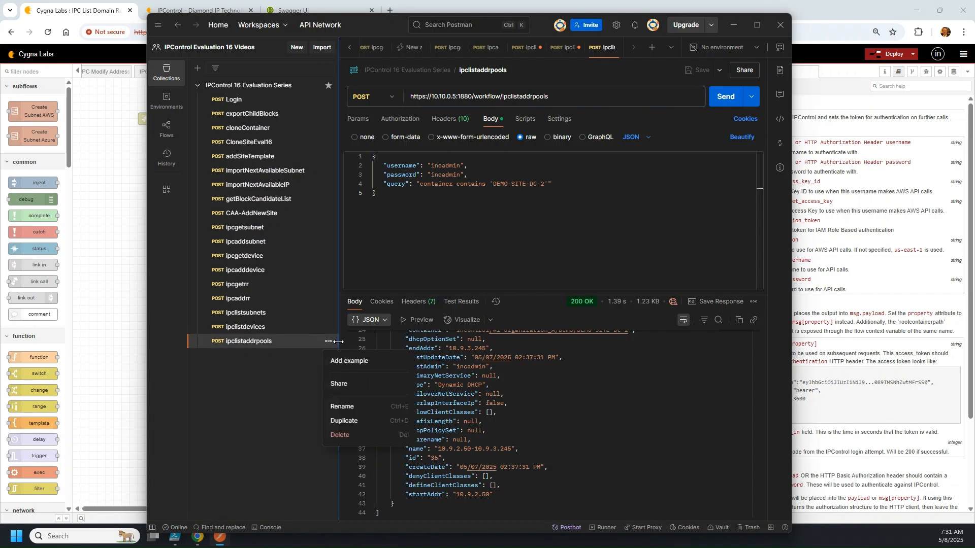
click(353, 421)
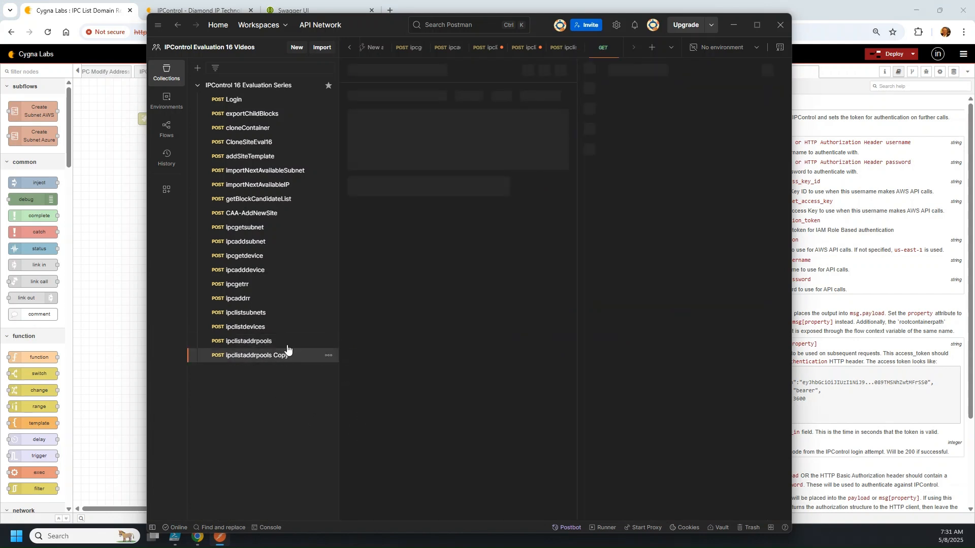
click(496, 70)
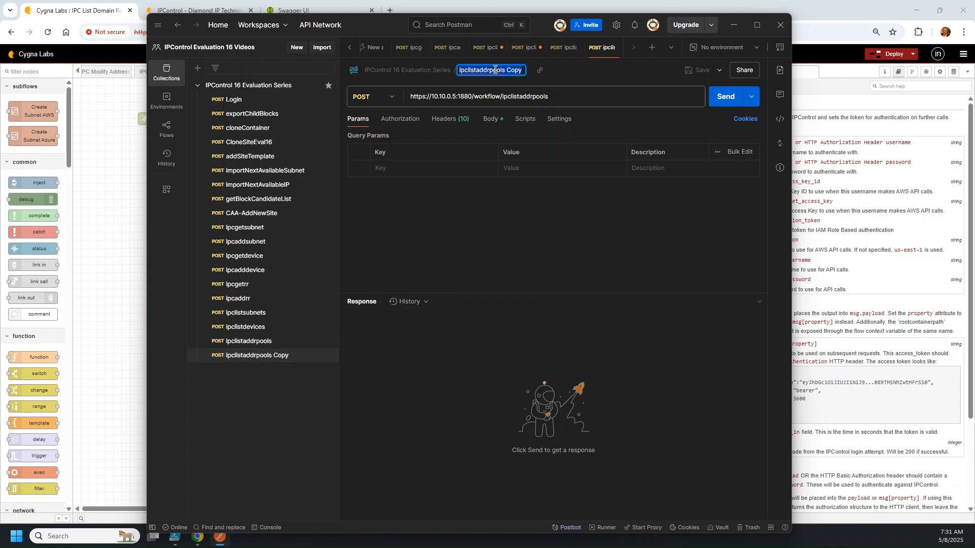
key(BackSpace)
click(568, 101)
key(BackSpace)
key(BackSpace)
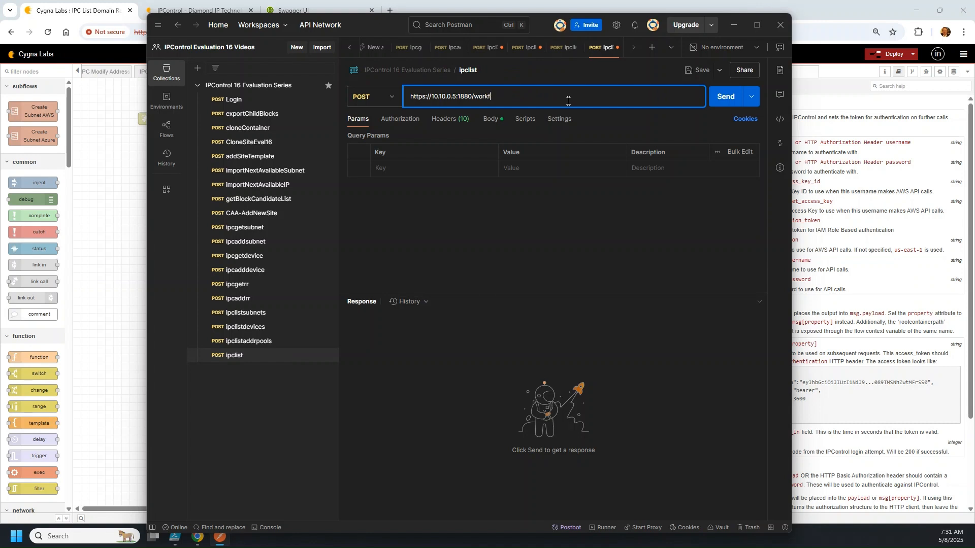
key(BackSpace)
key(ctrl+v)
click(489, 181)
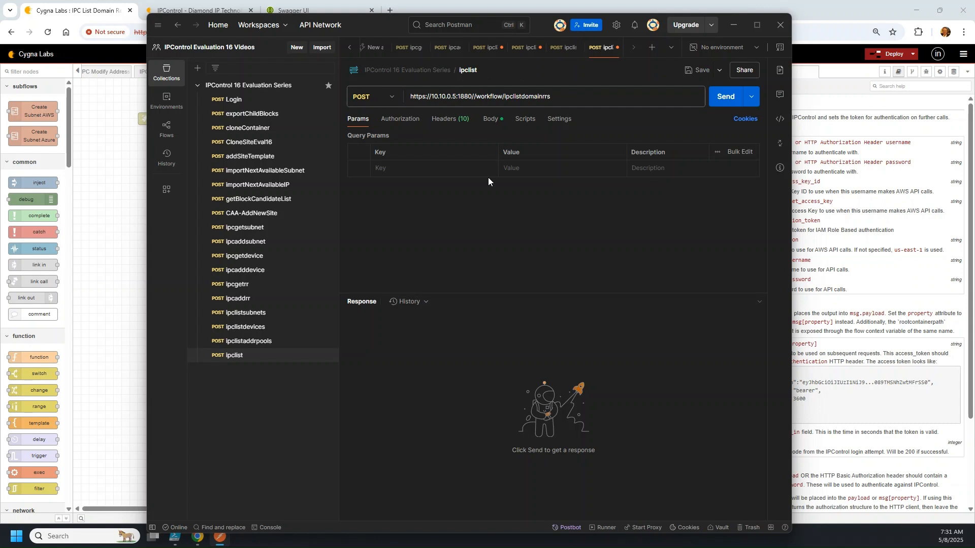
Name the new request ipclistdomainrrs and show its JSON body
click(476, 70)
text(ipclistdomainrrs)
click(491, 120)
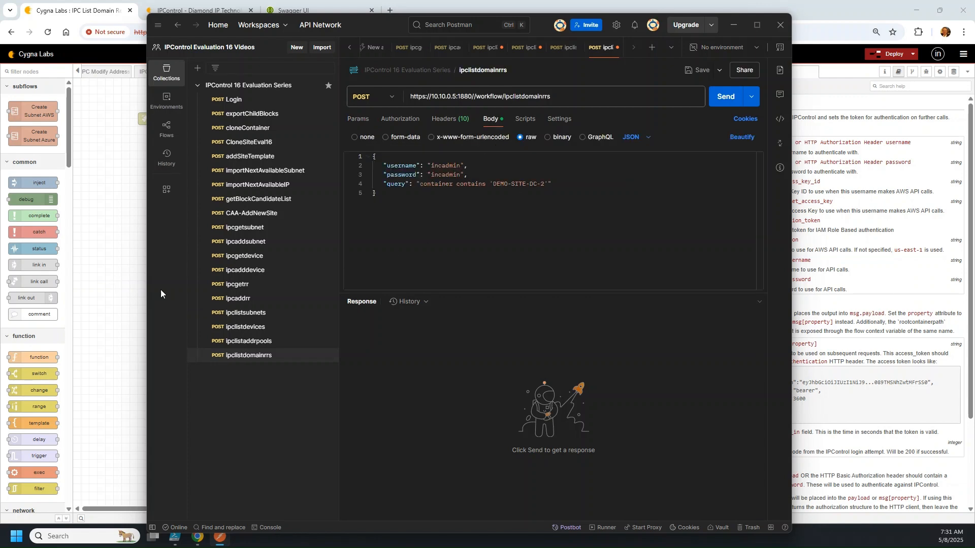
Switch to the workflow editor, check the ipcexportdomainrr node's help, and bring up the IPControl Command Line Interface guide window
click(104, 272)
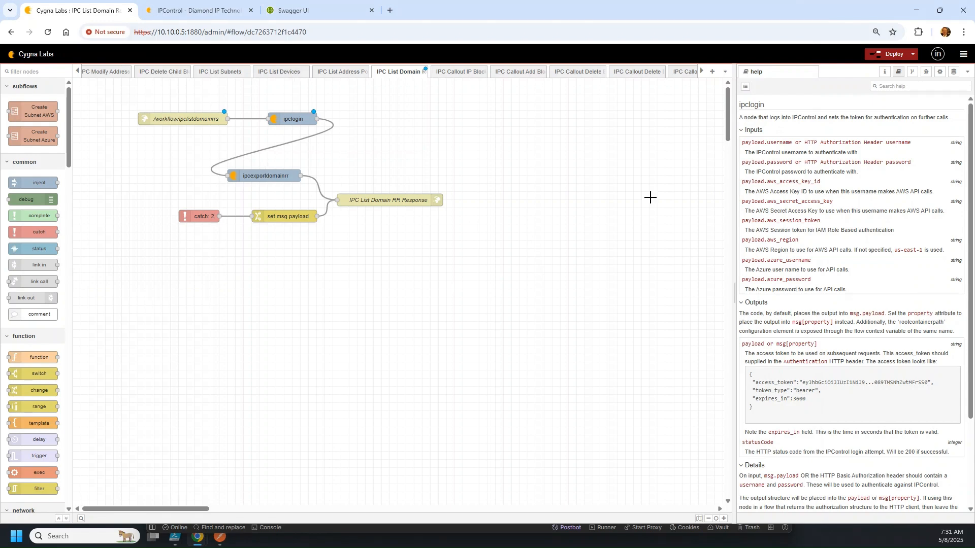
click(275, 175)
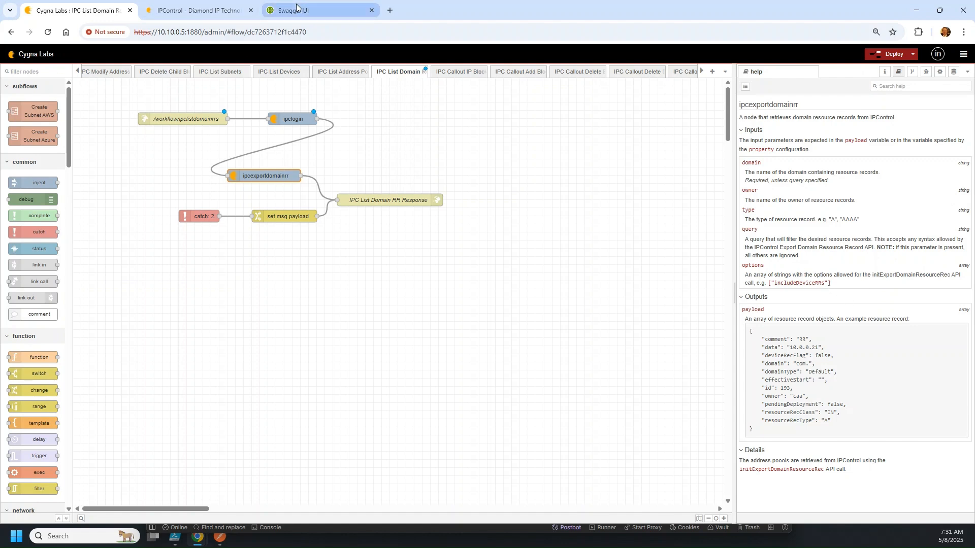
mouse_move(214, 543)
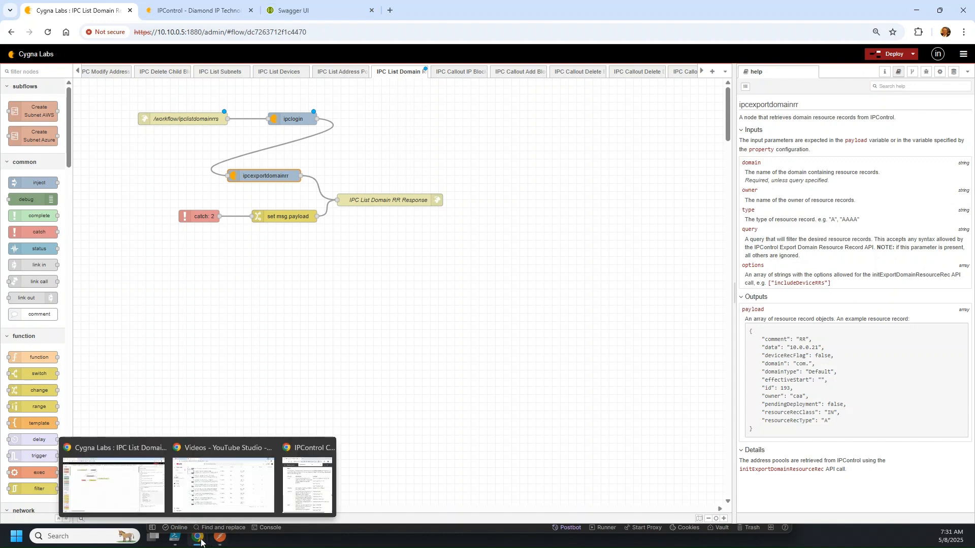
click(306, 484)
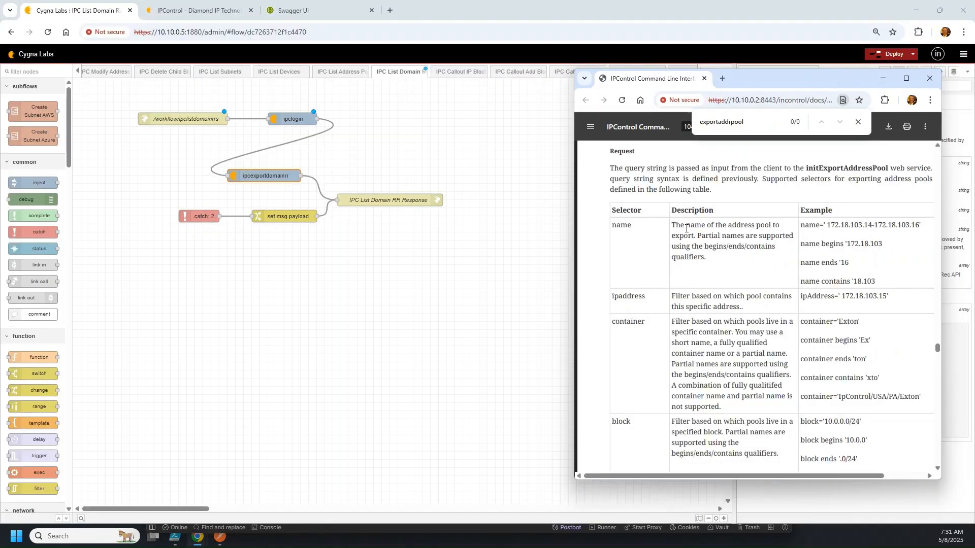
Search the guide from its beginning for exportdomainresource and go to the ExportDomainResourceRecord API section
scroll(726, 186, up, 5)
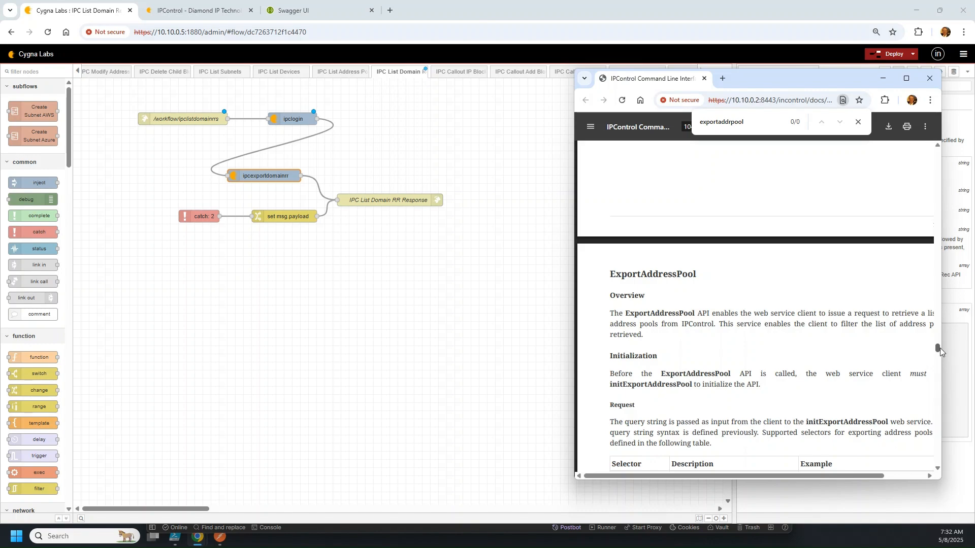
drag(939, 349, 940, 148)
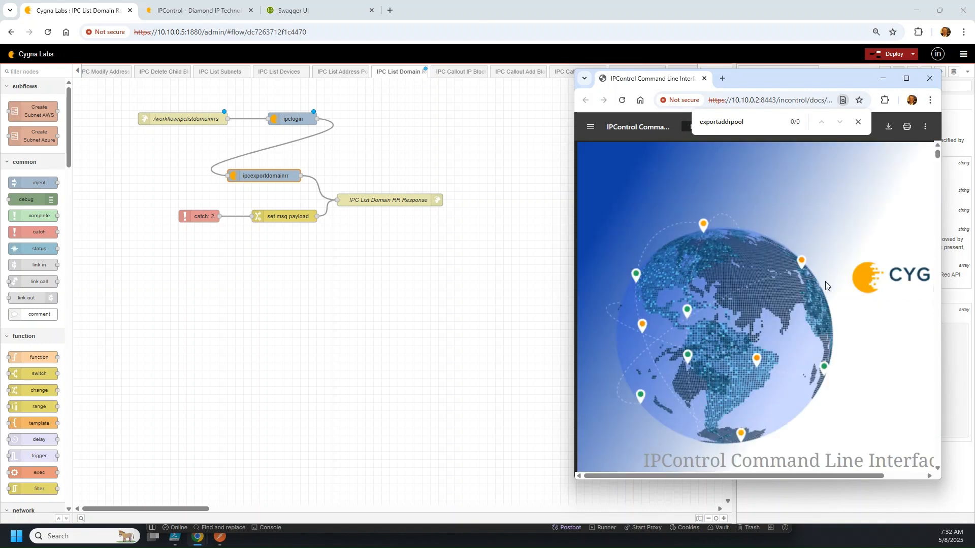
scroll(782, 326, down, 10)
scroll(782, 326, up, 3)
click(737, 233)
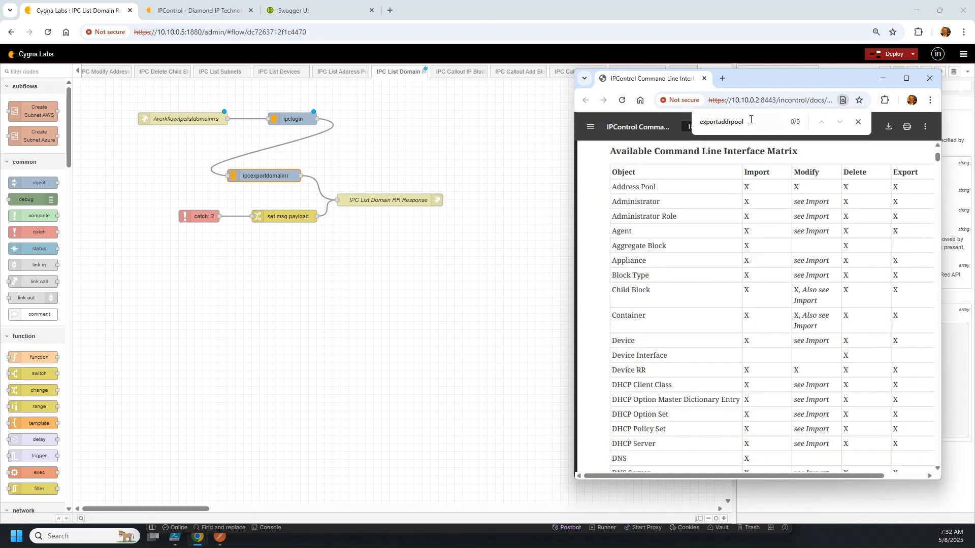
click(753, 120)
key(ctrl+a)
text(exportomd)
key(BackSpace)
text(domainrrs)
text(esource)
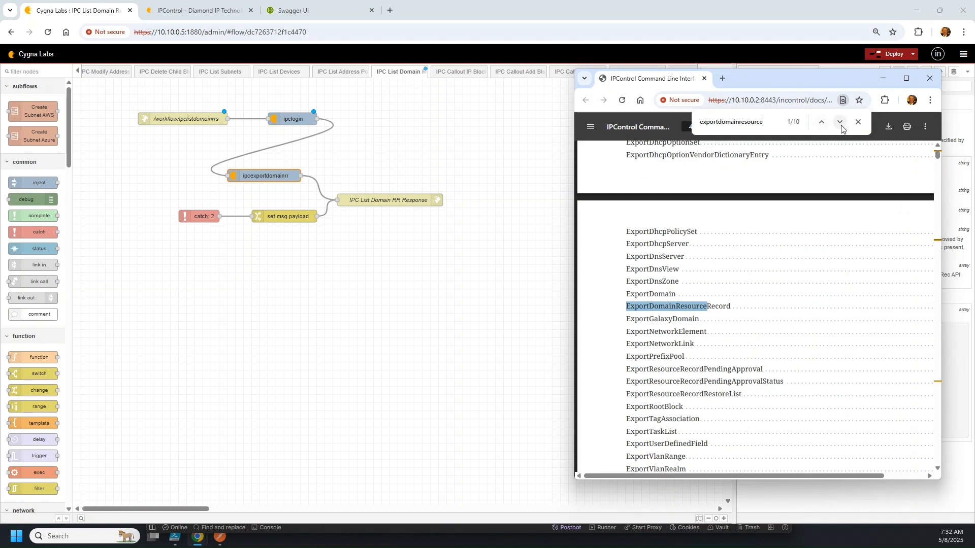
click(839, 122)
click(695, 313)
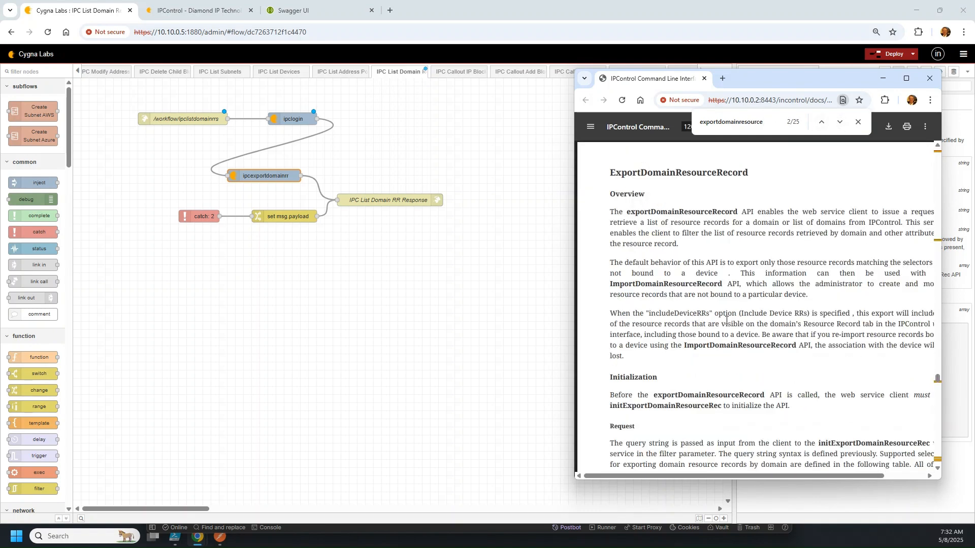
Examine the ExportDomainResourceRecord selector table for the supported query selectors and their example syntax
scroll(734, 337, down, 10)
scroll(734, 337, up, 1)
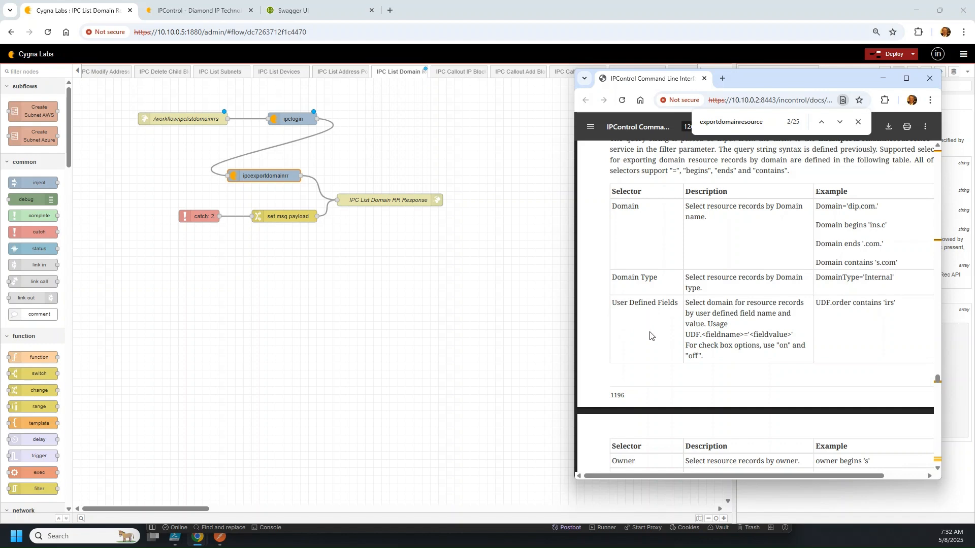
scroll(650, 335, down, 1)
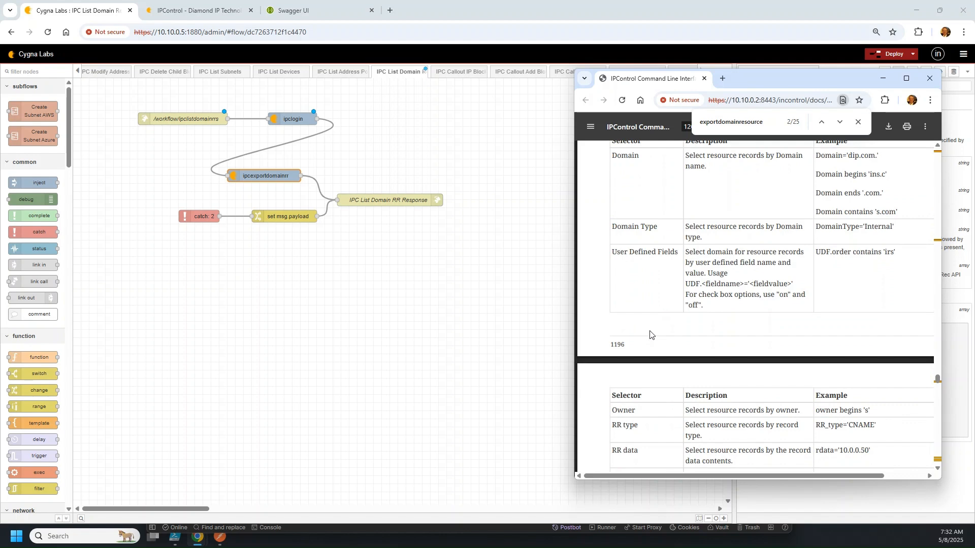
scroll(680, 338, down, 1)
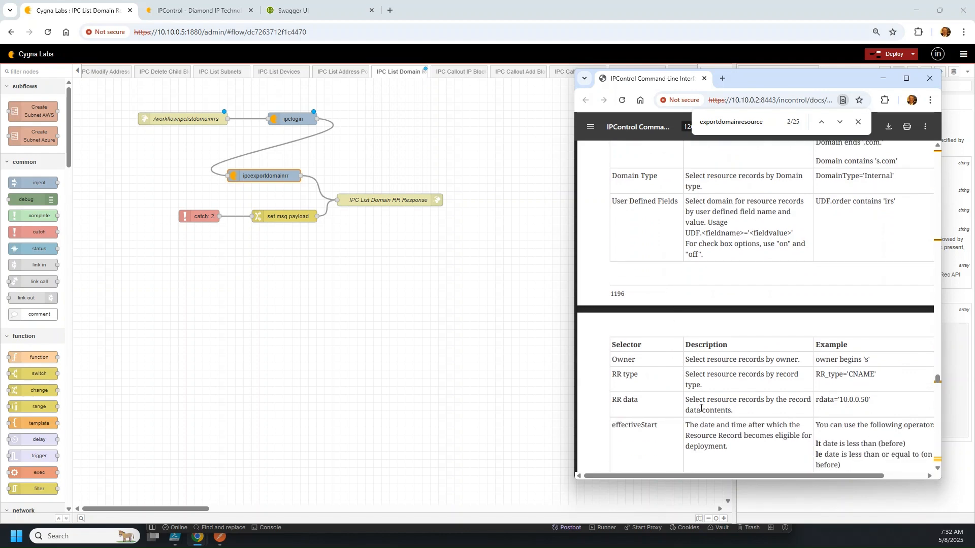
scroll(691, 397, down, 1)
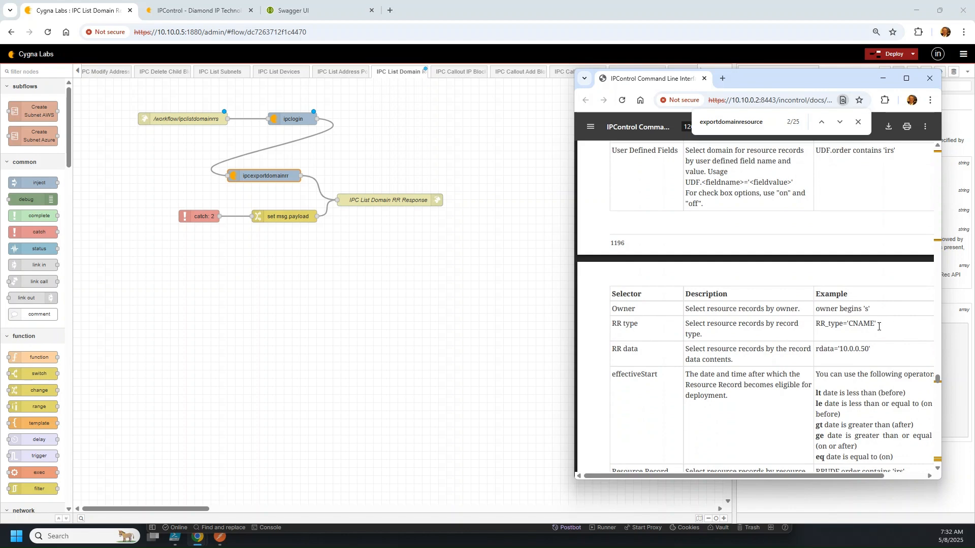
scroll(877, 367, down, 2)
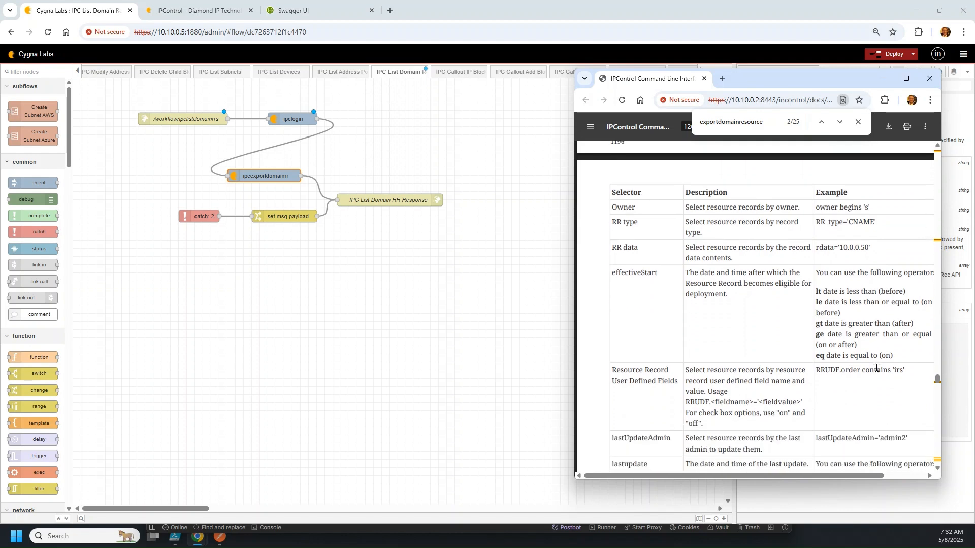
scroll(876, 368, up, 1)
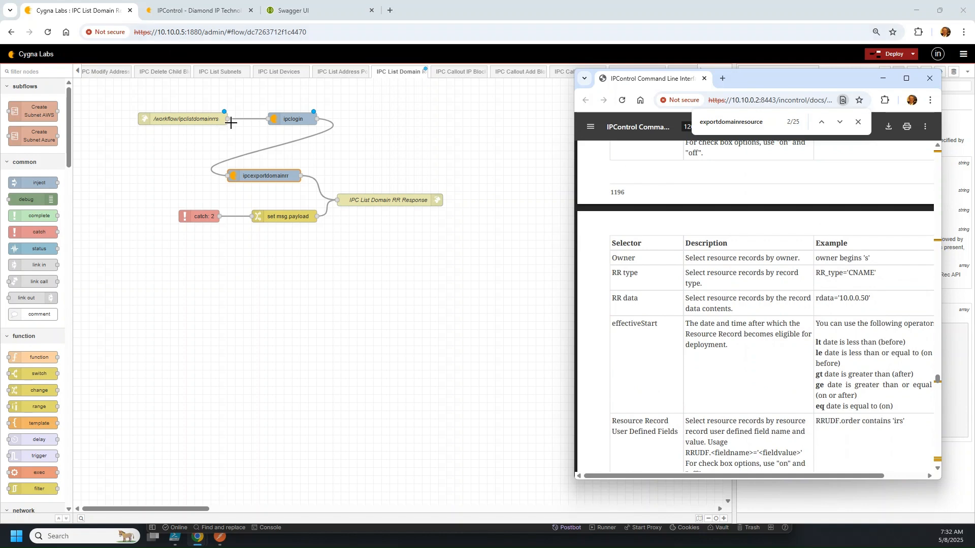
scroll(716, 266, up, 6)
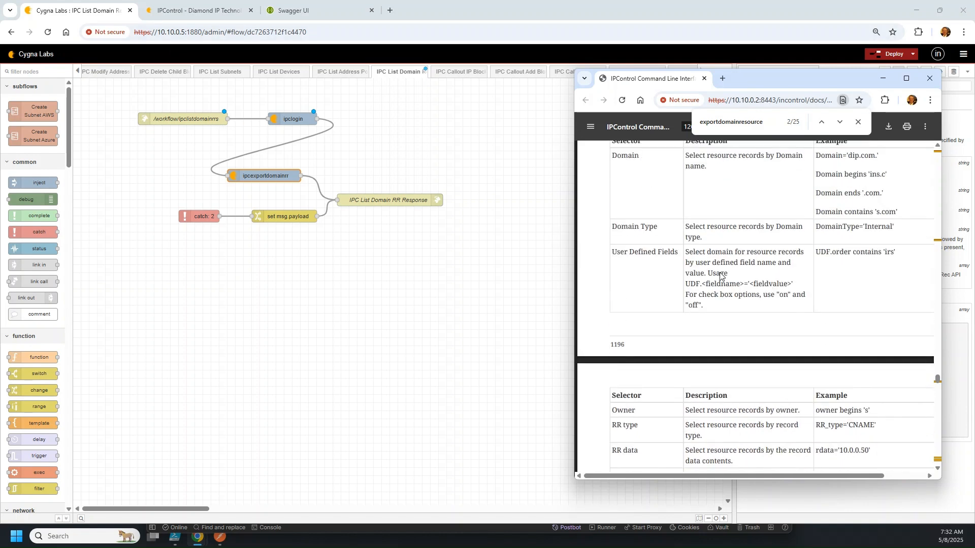
scroll(769, 364, down, 2)
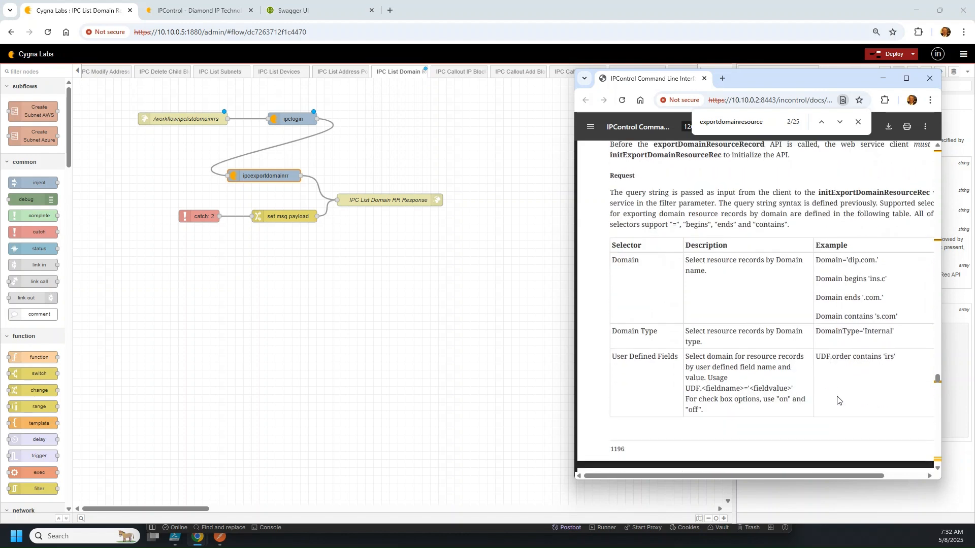
Return to the workflow editor and deploy the modified IPC List Domain RR flow
click(372, 176)
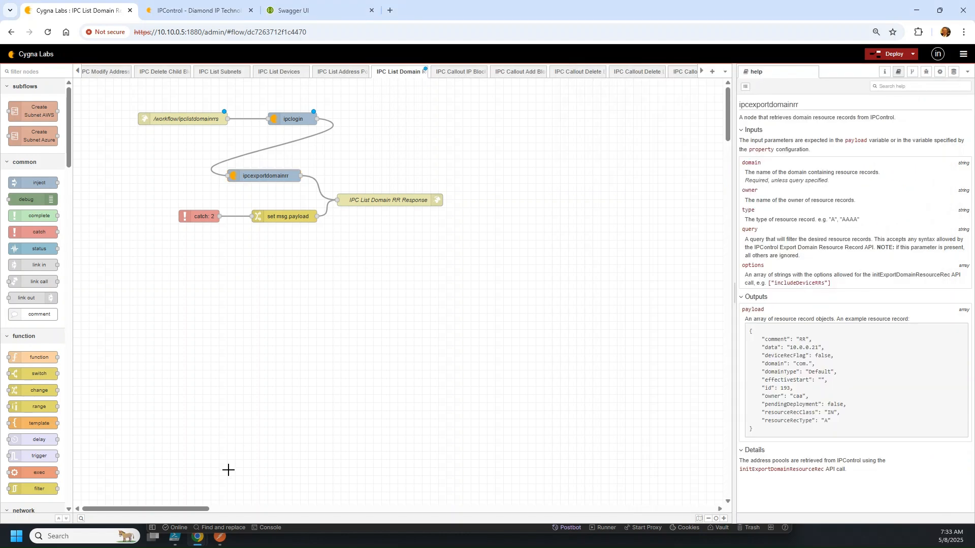
click(894, 54)
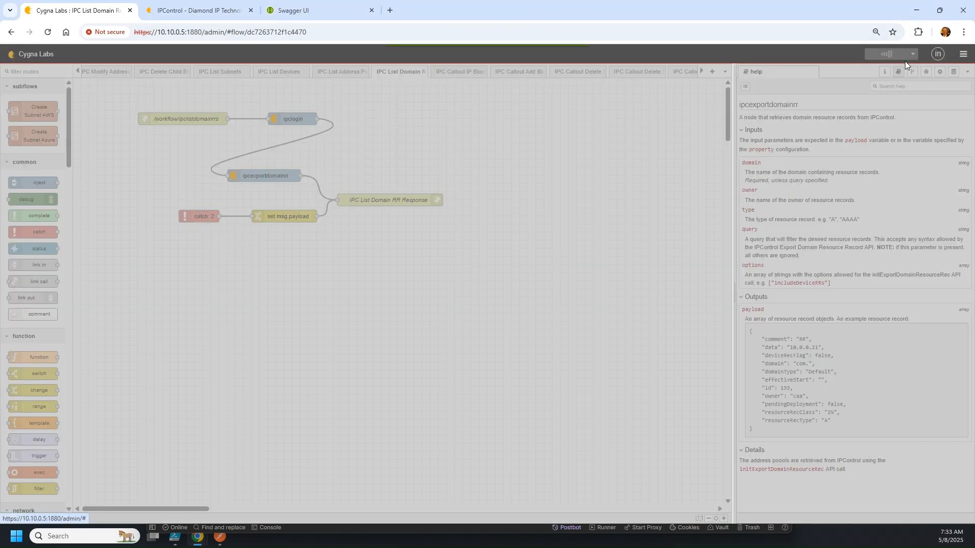
Switch to Postman and set the query in the ipclistdomainrrs request body to "Domain='eval-dom.com.'"
click(926, 72)
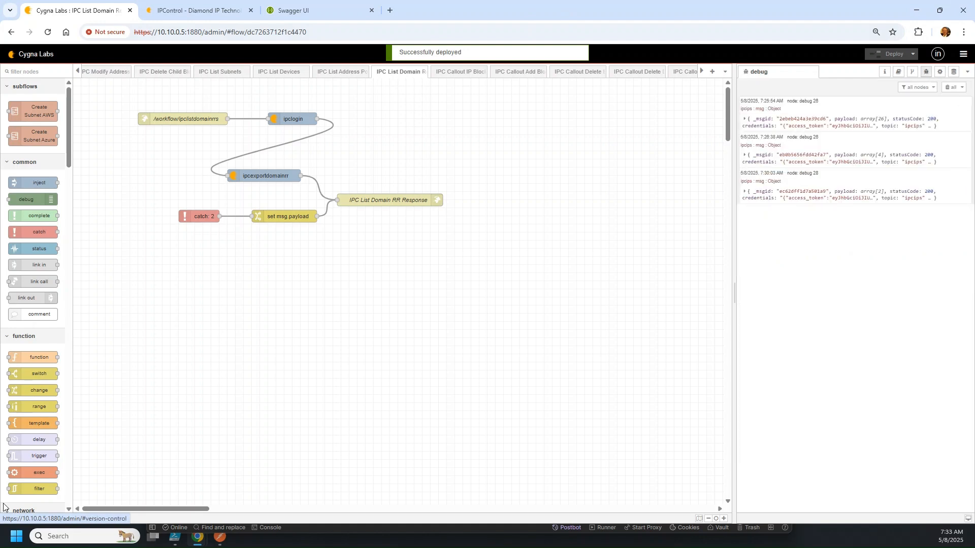
click(219, 536)
click(266, 357)
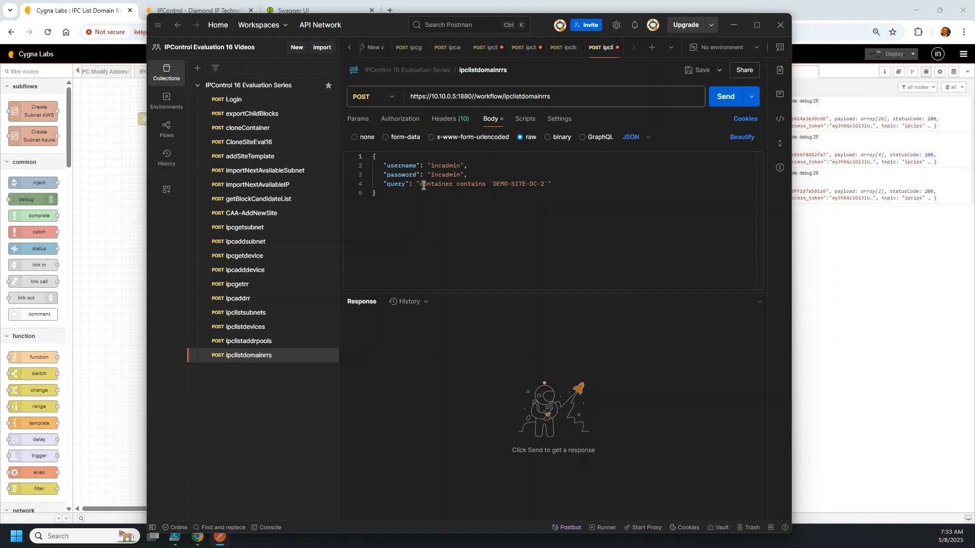
drag(421, 186, 548, 186)
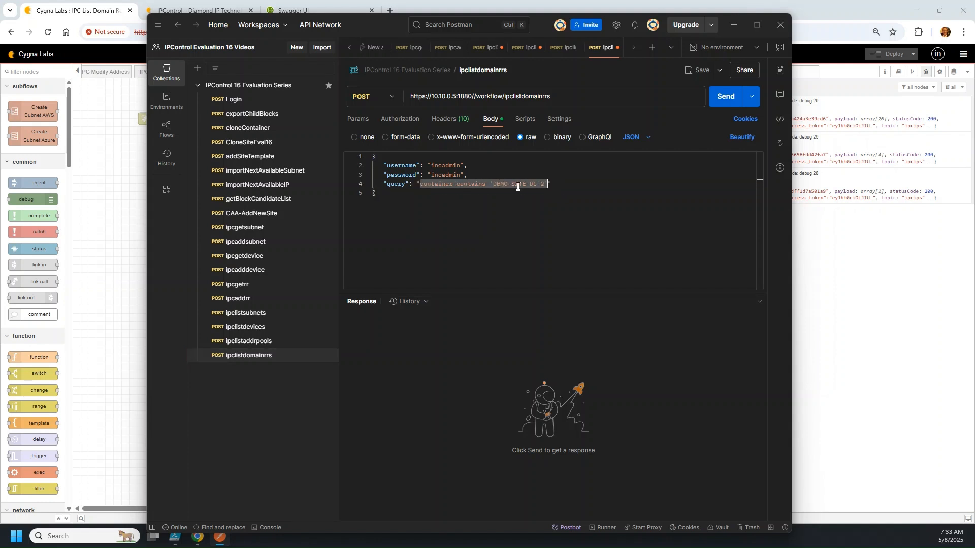
text(Domain=)
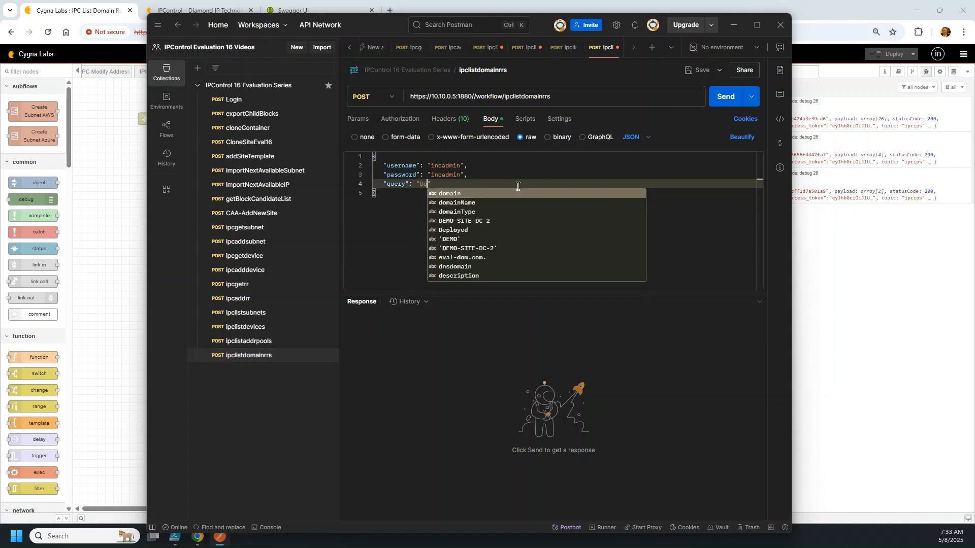
text('eval-)
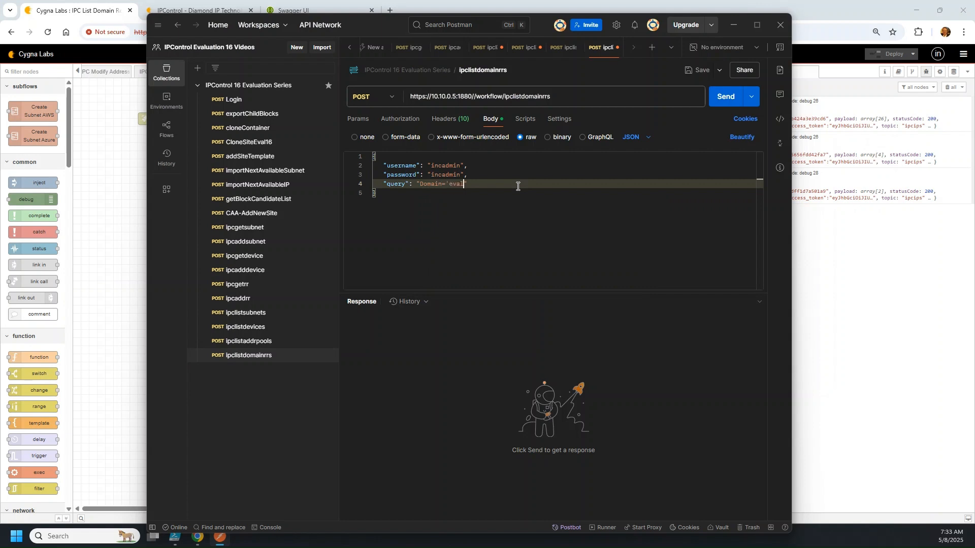
text(dom.com.)
key(Down)
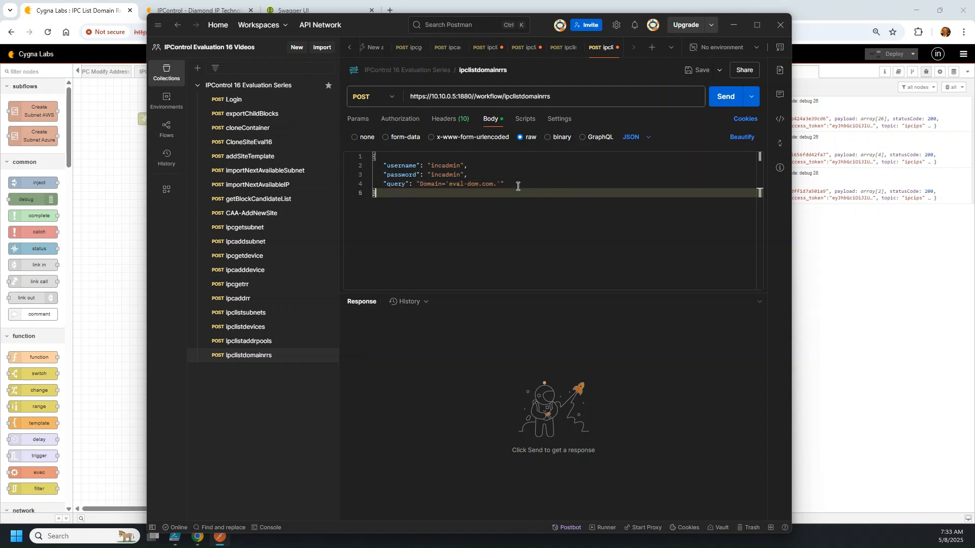
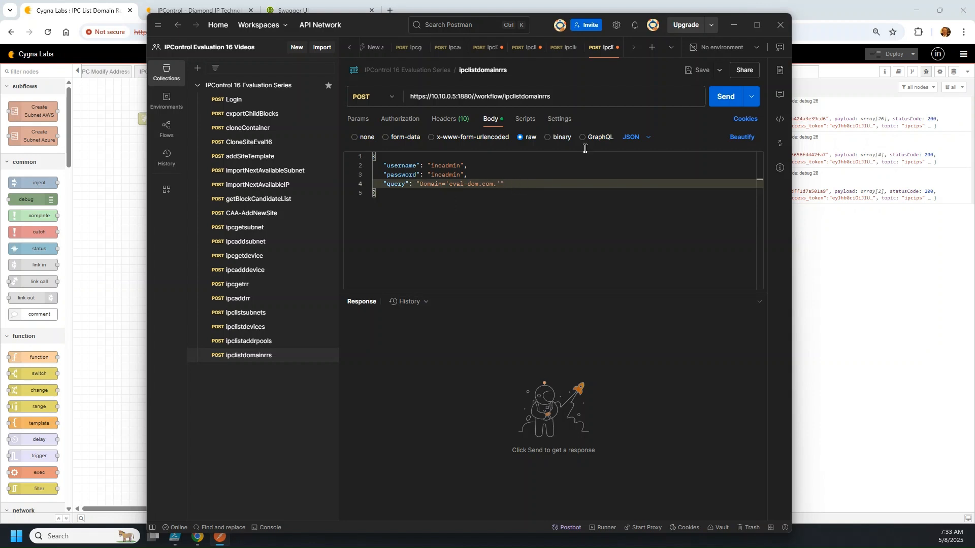
click(724, 98)
click(725, 98)
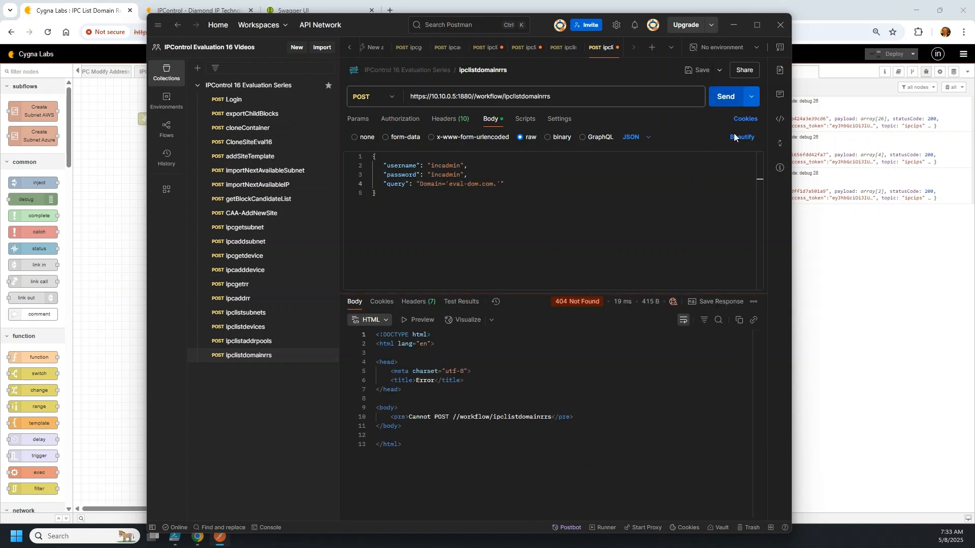
click(518, 399)
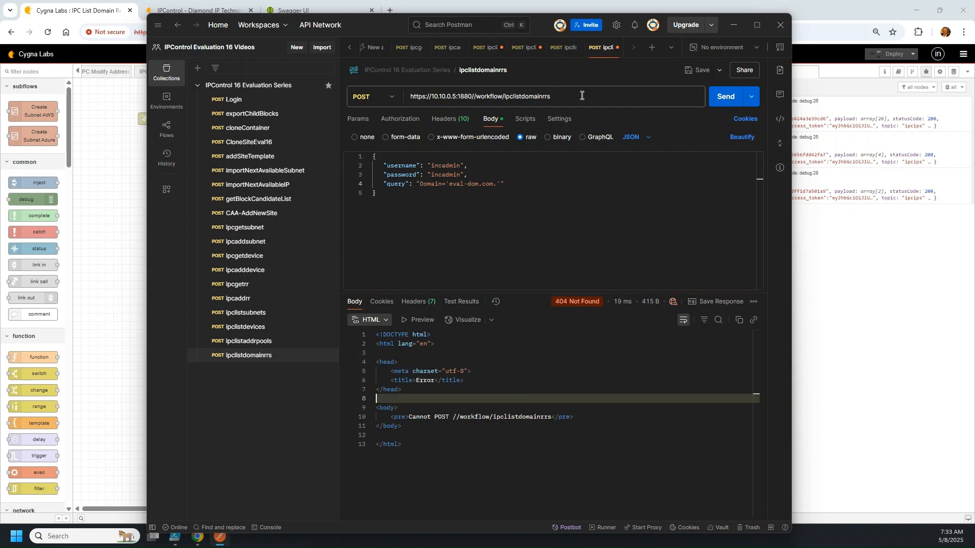
click(471, 97)
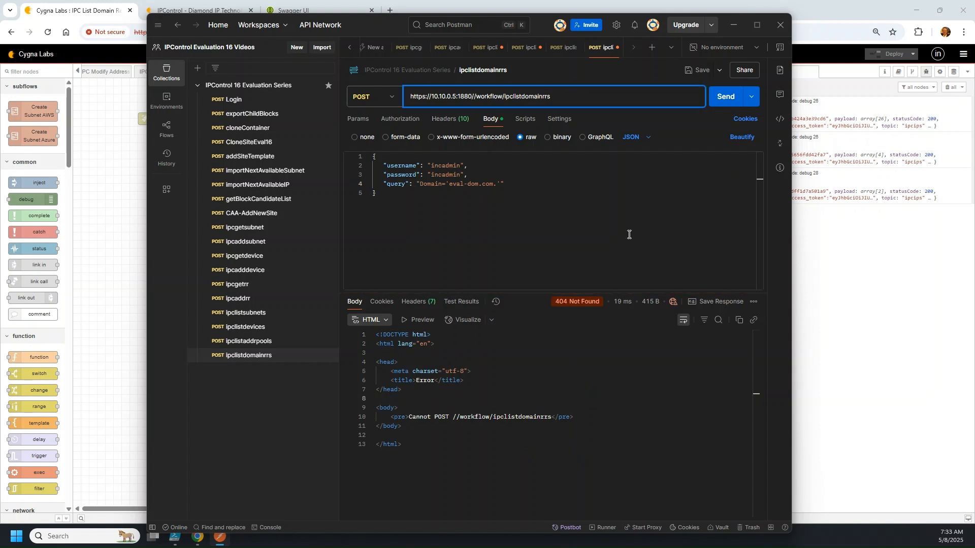
key(BackSpace)
click(725, 97)
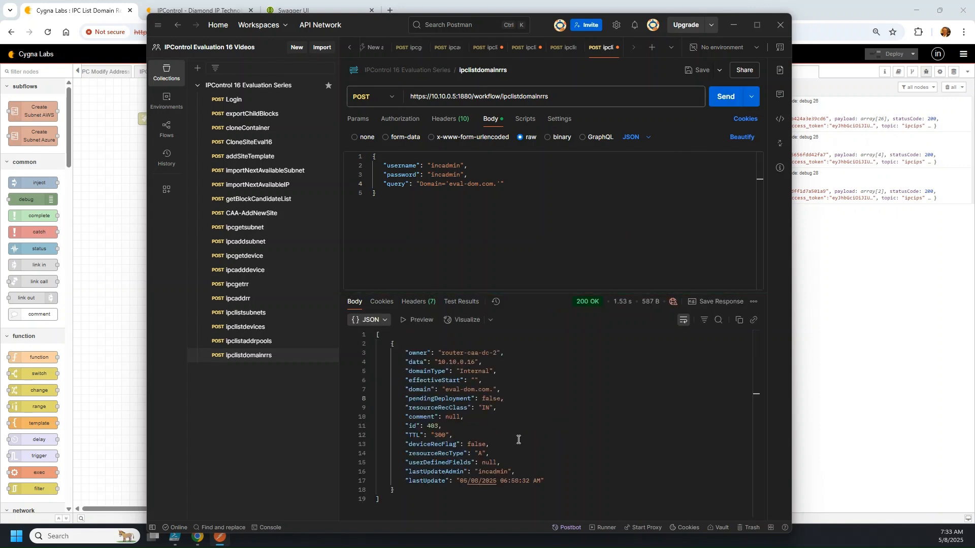
click(428, 362)
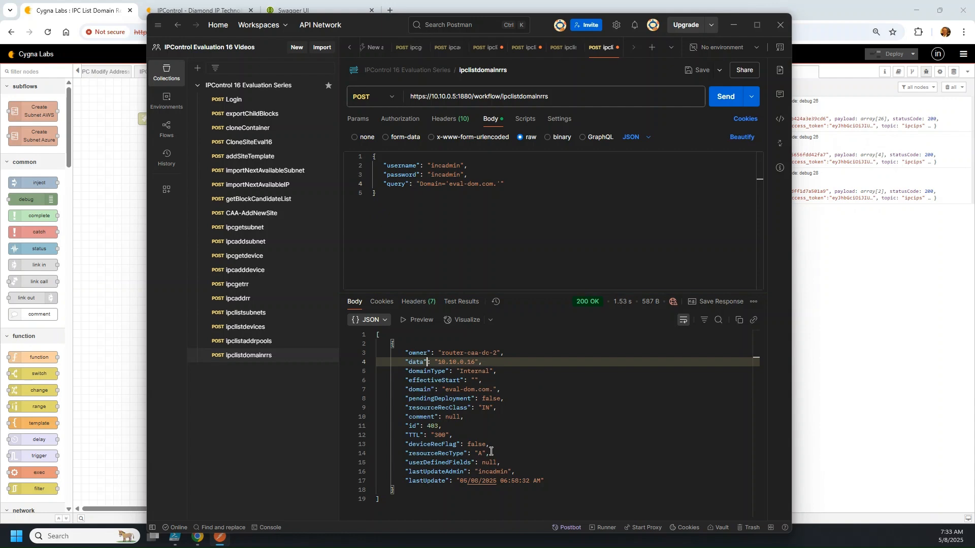
click(526, 361)
Switch to the IPControl Command Line Interface guide and examine the remaining ExportDomainResourceRecord selectors and the options table's includeDeviceRRs entry
click(99, 212)
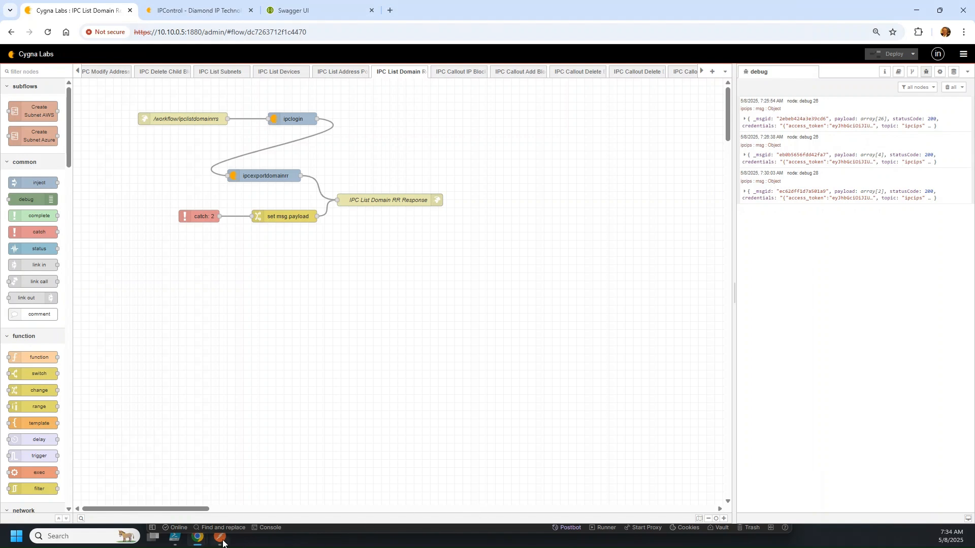
mouse_move(198, 538)
click(304, 482)
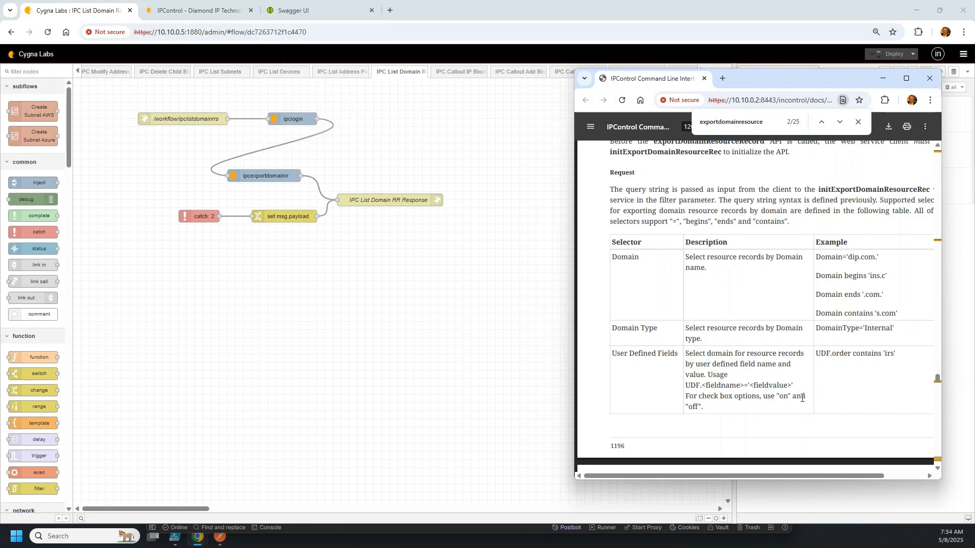
scroll(802, 399, down, 6)
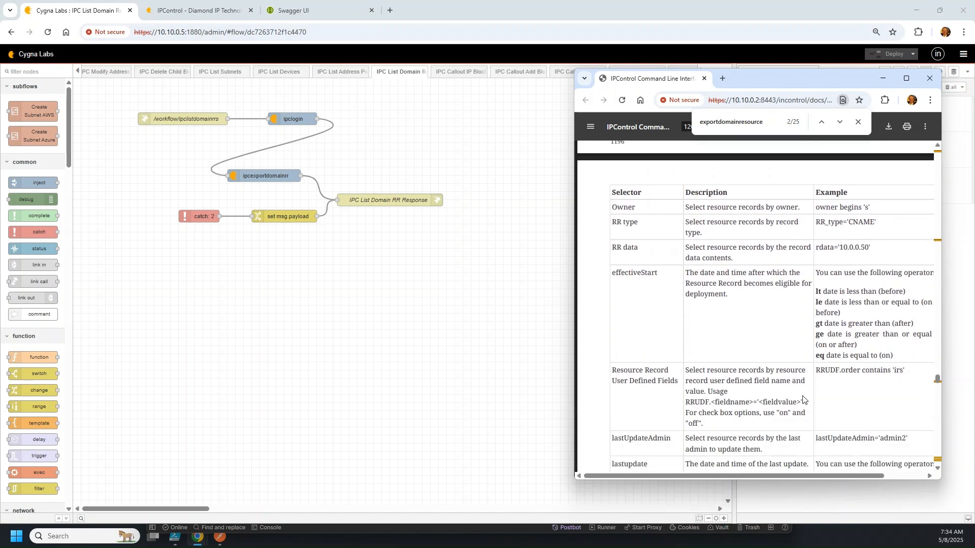
scroll(803, 399, down, 1)
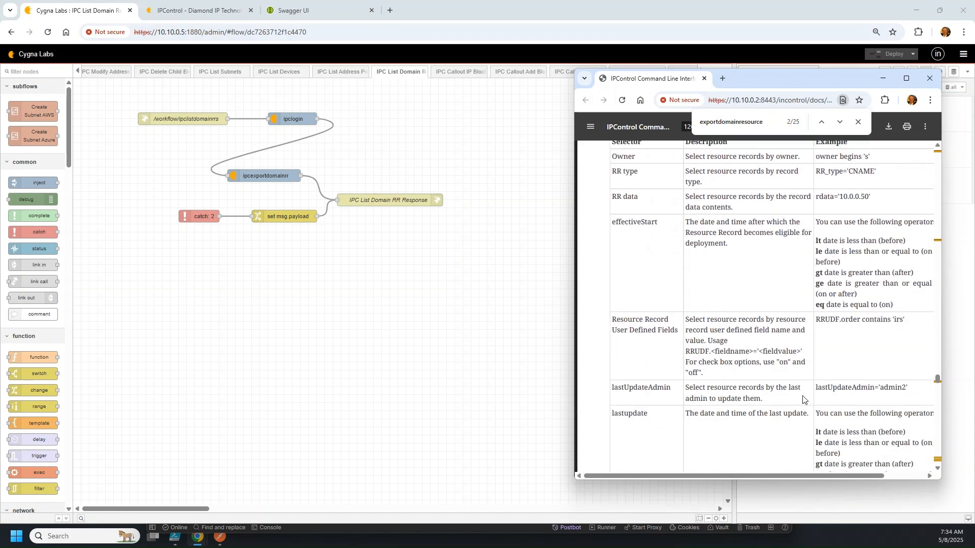
scroll(802, 399, down, 4)
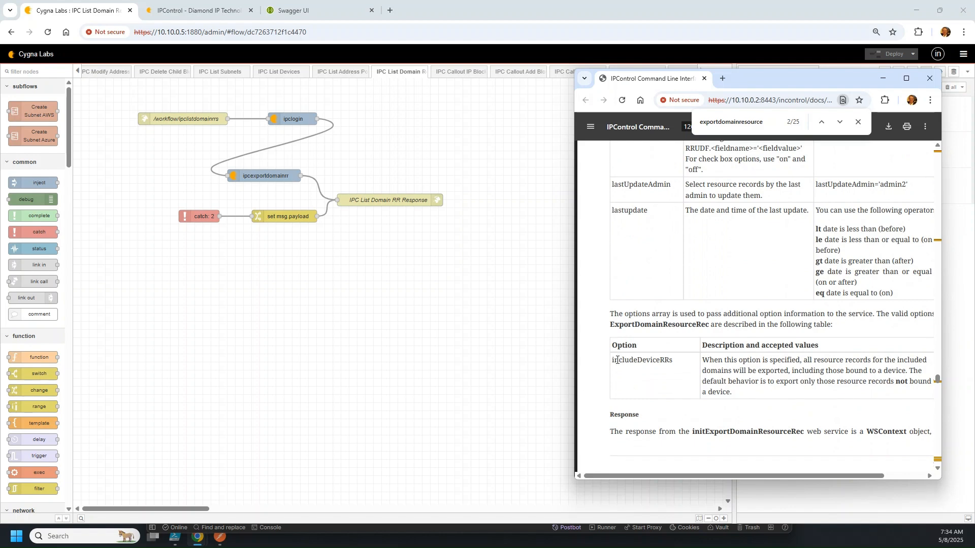
drag(612, 360, 682, 362)
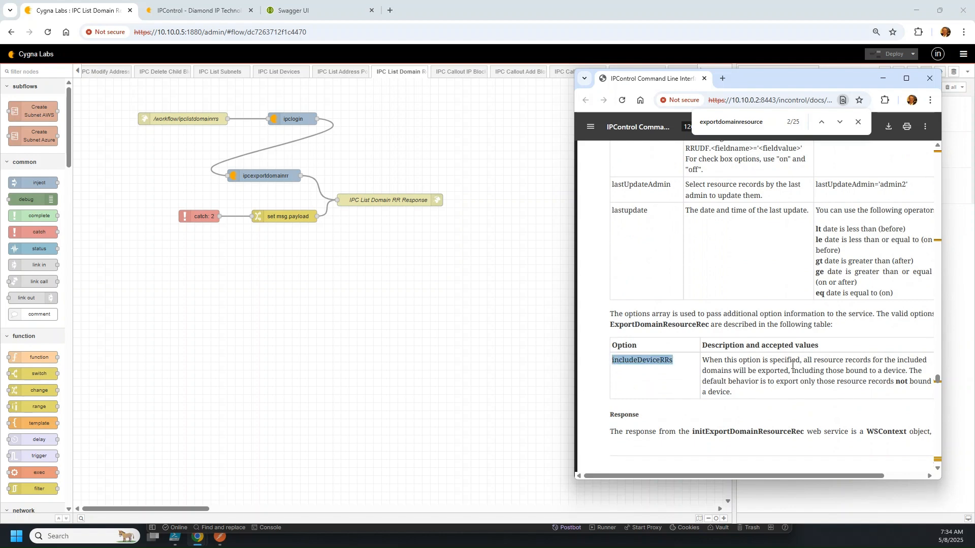
scroll(807, 362, up, 1)
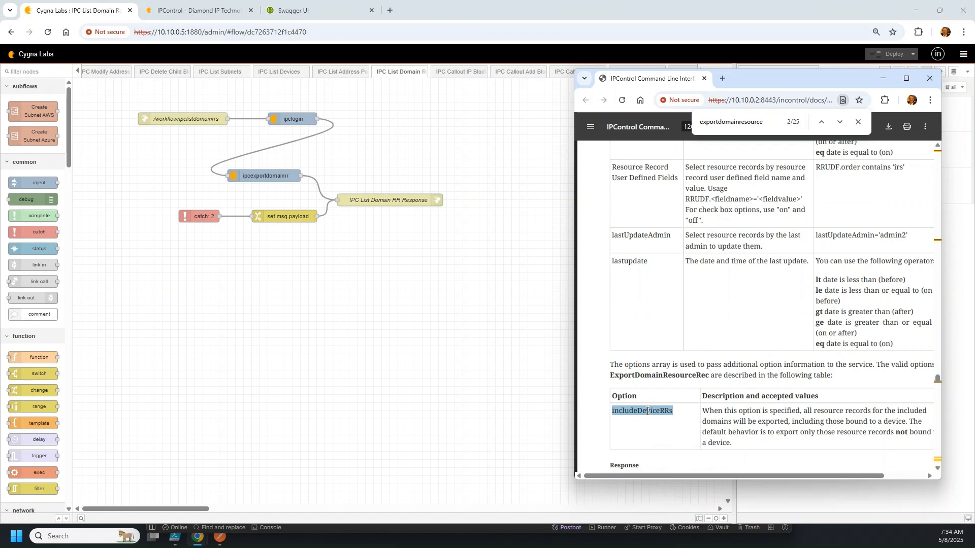
scroll(736, 404, up, 3)
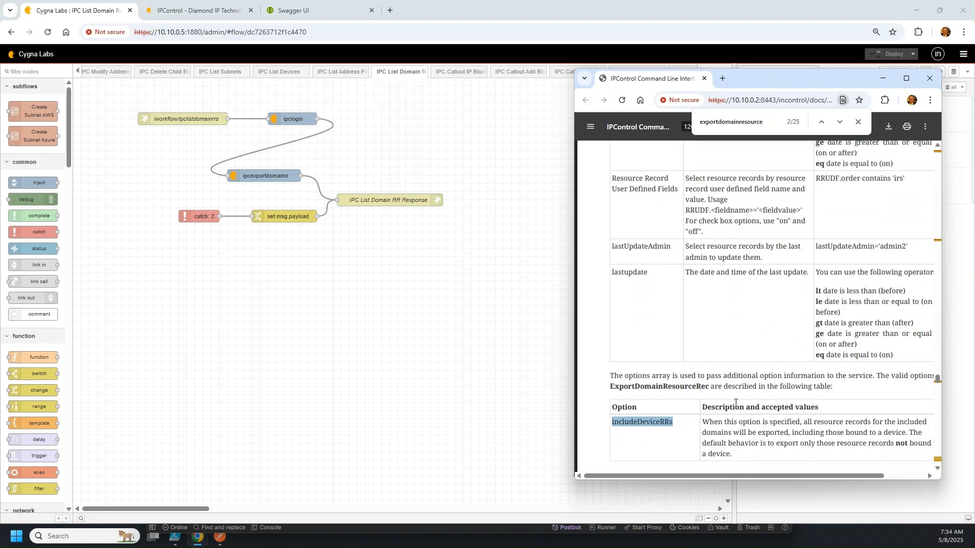
scroll(738, 404, down, 3)
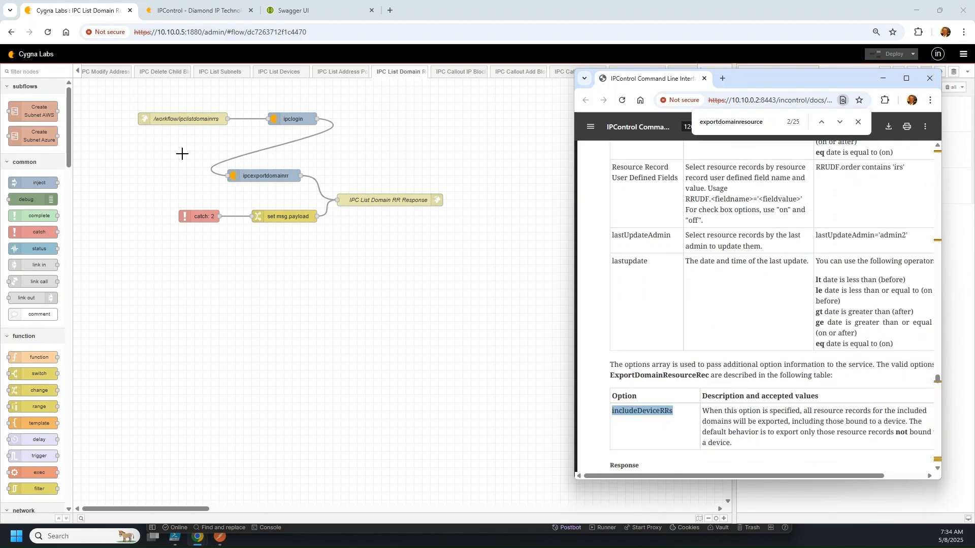
In the workflow editor, show the ipcexportdomainrr node's help and copy the ["includeDeviceRRs"] example for the options input
click(271, 175)
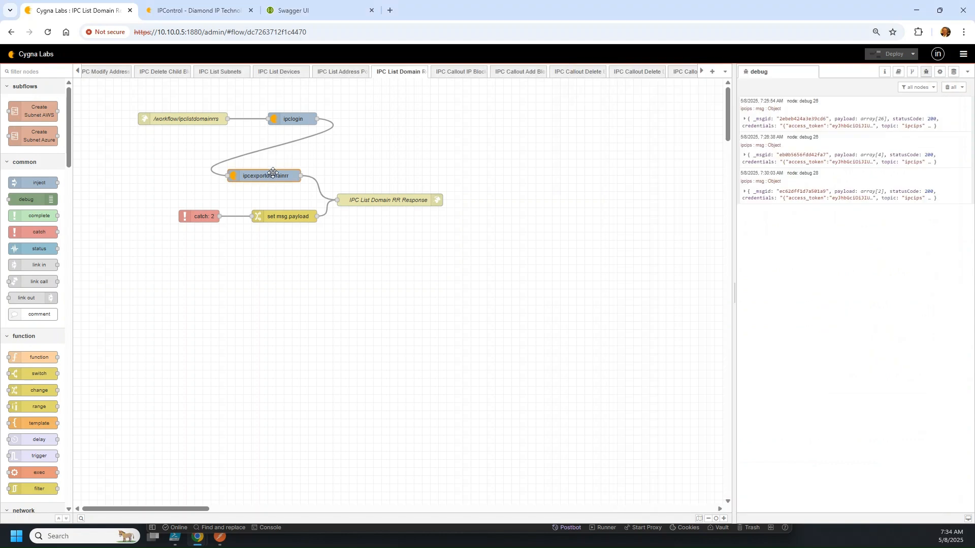
click(898, 72)
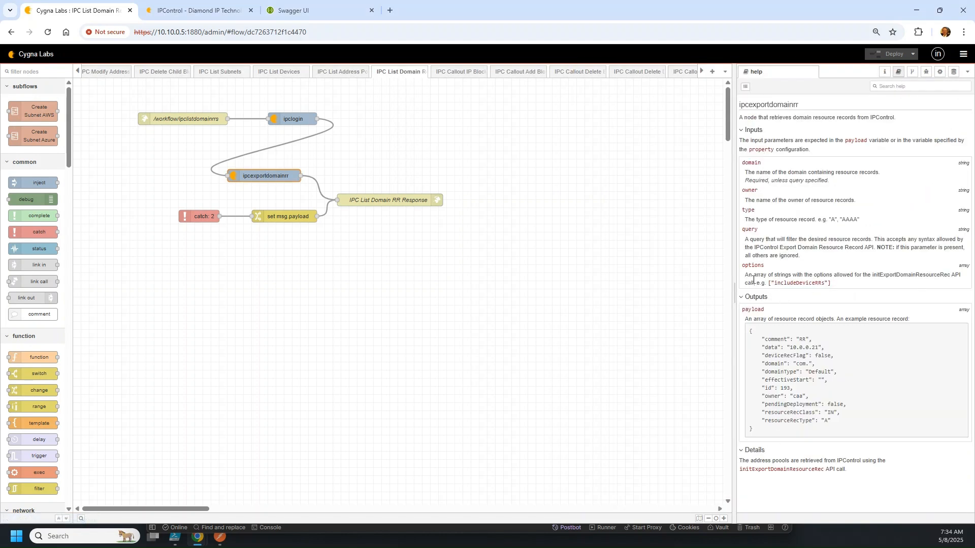
drag(836, 285, 767, 284)
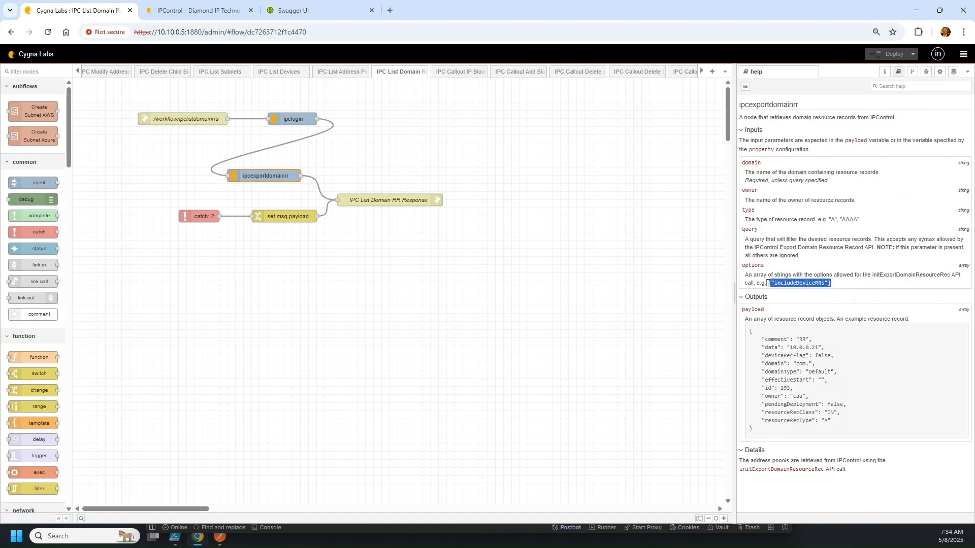
right_click(768, 284)
click(790, 295)
In Postman, add "options":["includeDeviceRRs"] after the query in the ipclistdomainrrs body and send the request
click(222, 540)
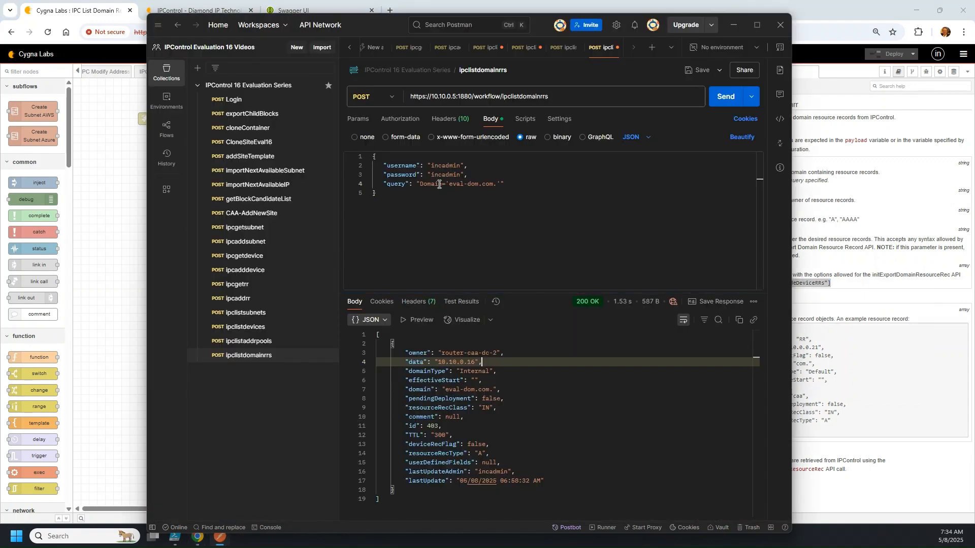
click(515, 187)
text(,)
key(Return)
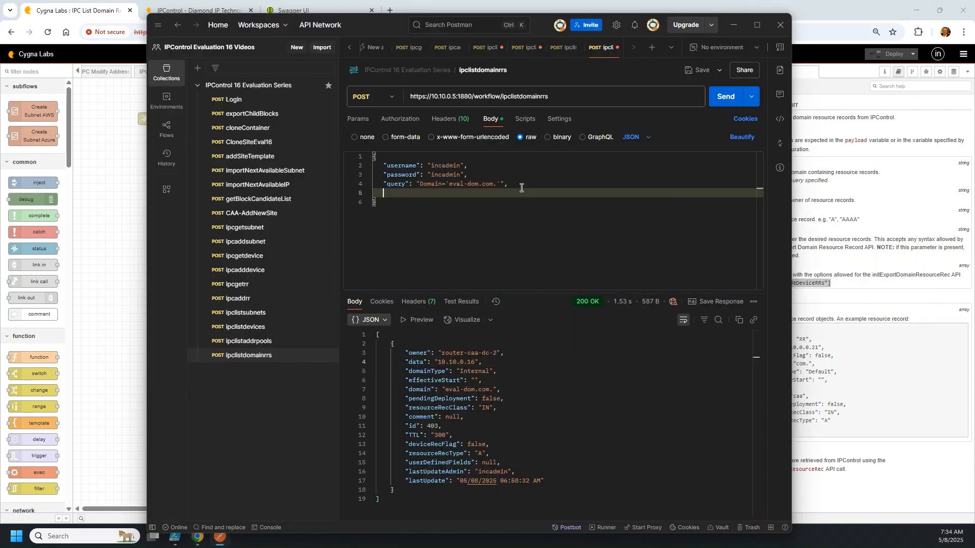
text("options":[)
key(ctrl+v)
click(727, 97)
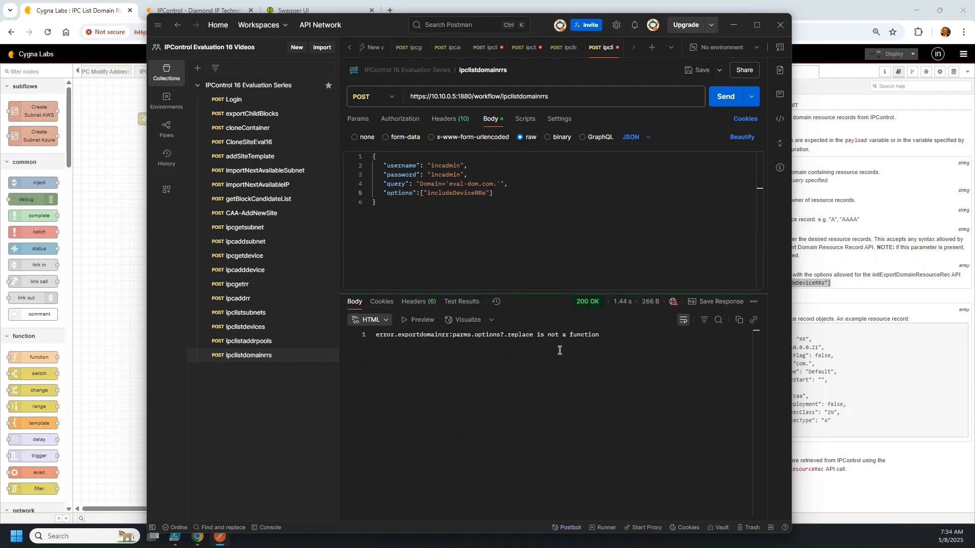
click(485, 334)
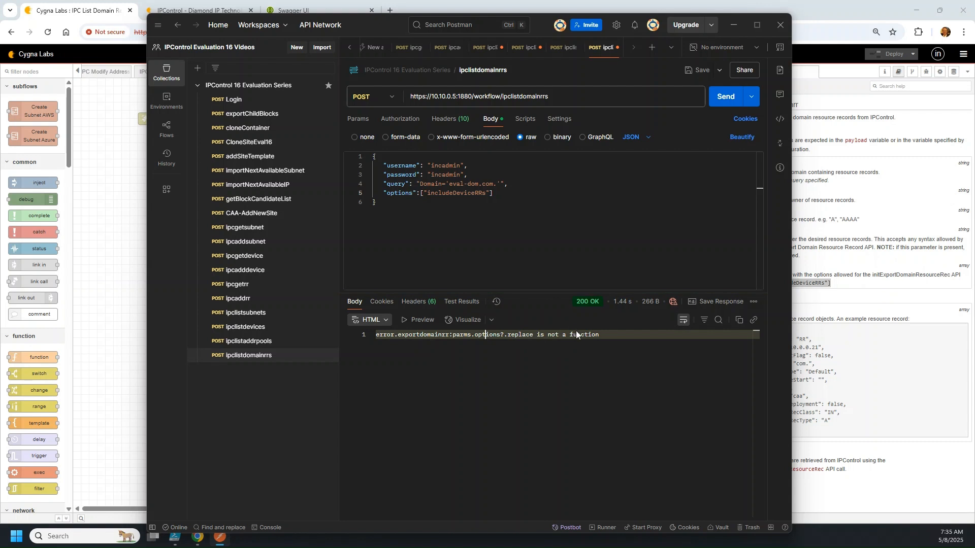
Reformat the options array in the request body so that "includeDeviceRRs" and the closing bracket stand on separate indented lines
click(422, 193)
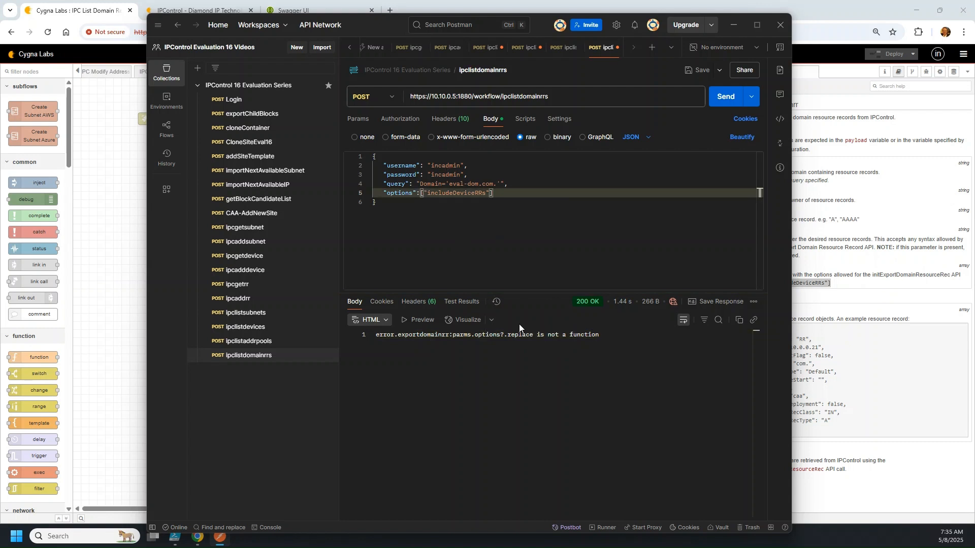
key(Return)
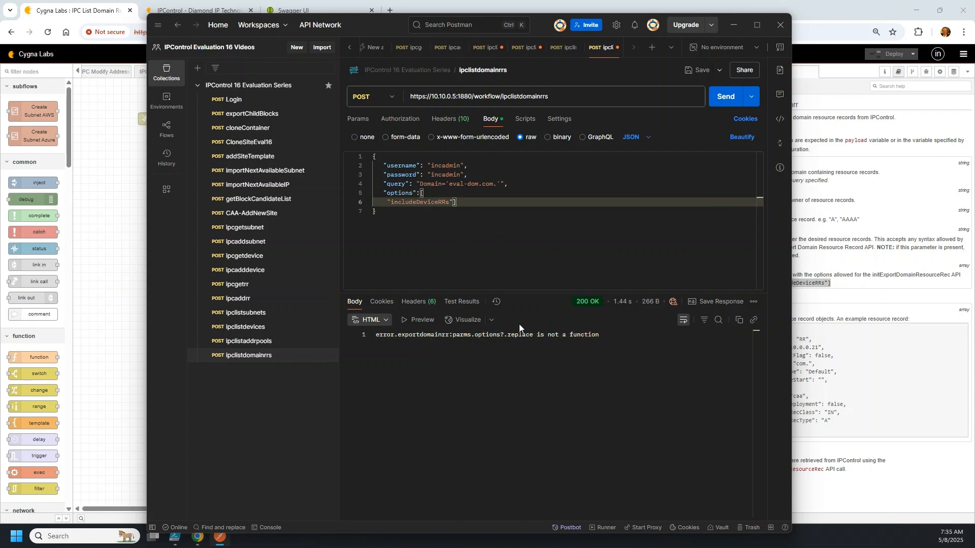
key(Tab)
key(Right)
key(Right)
key(Right)
key(Right)
key(Right)
key(Right)
key(Right)
key(Right)
key(Right)
key(Right)
key(Right)
key(Right)
key(Right)
key(Right)
key(Right)
key(Return)
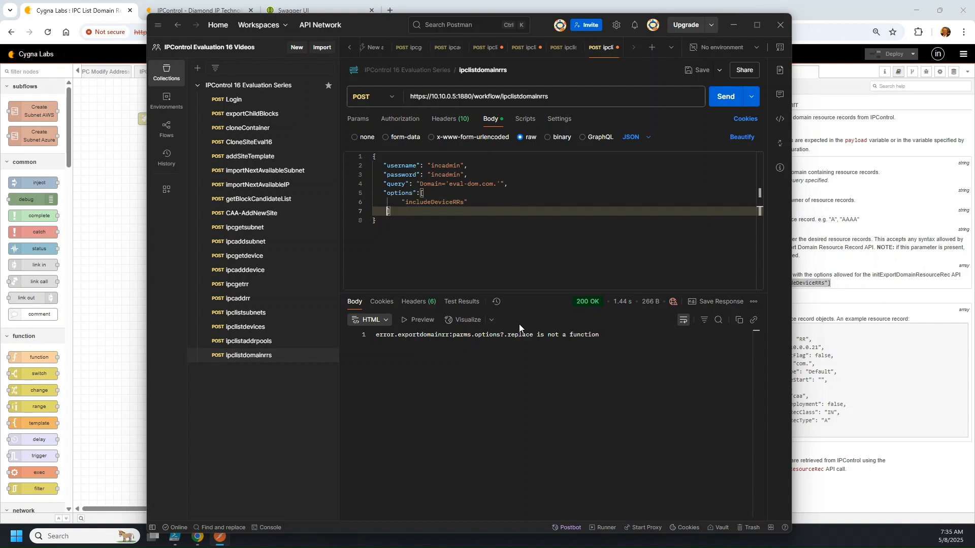
click(495, 202)
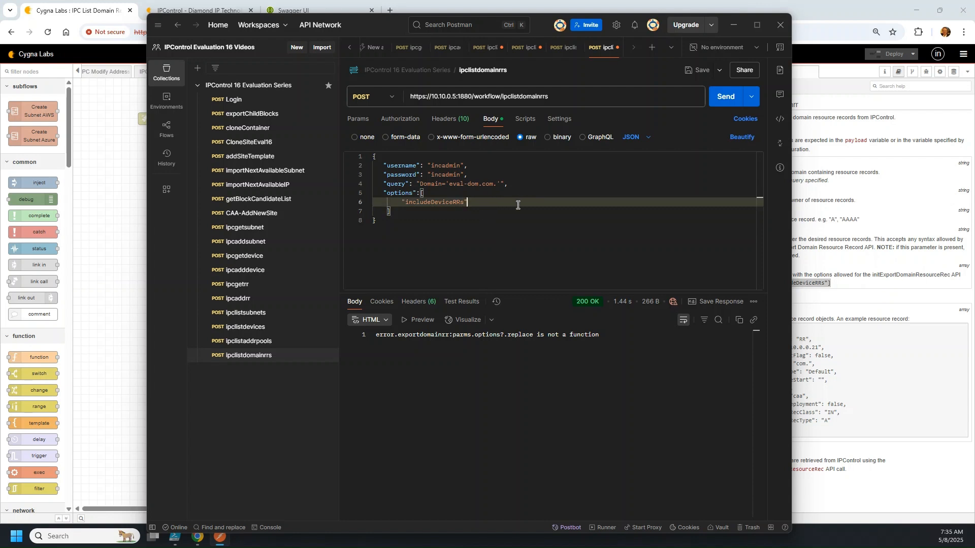
Save the ipclistdomainrrs request, send it again and return to the workflow editor
click(699, 70)
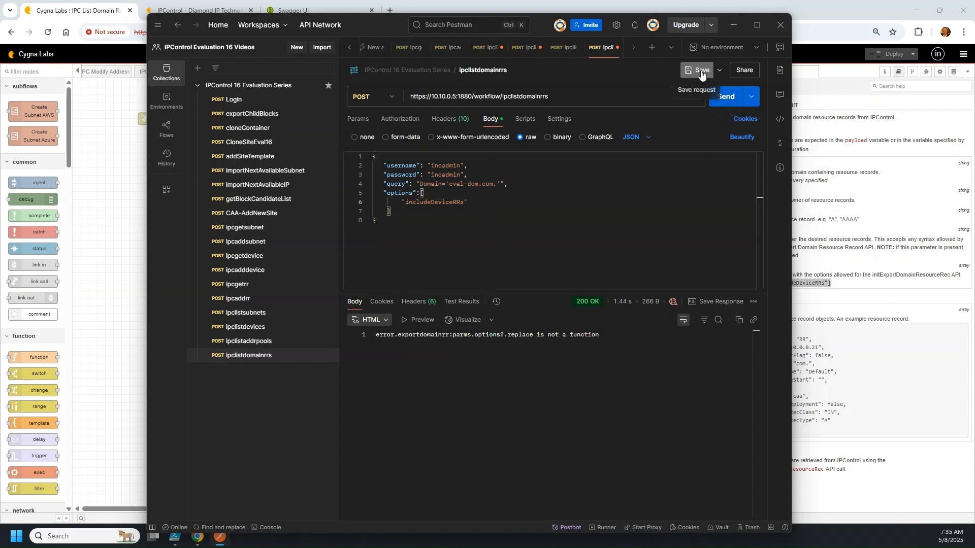
click(729, 102)
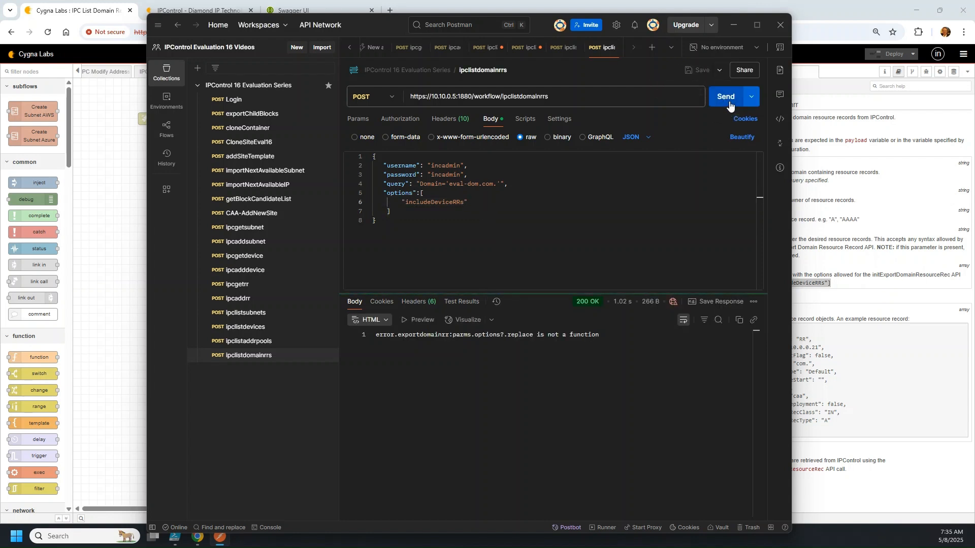
click(839, 256)
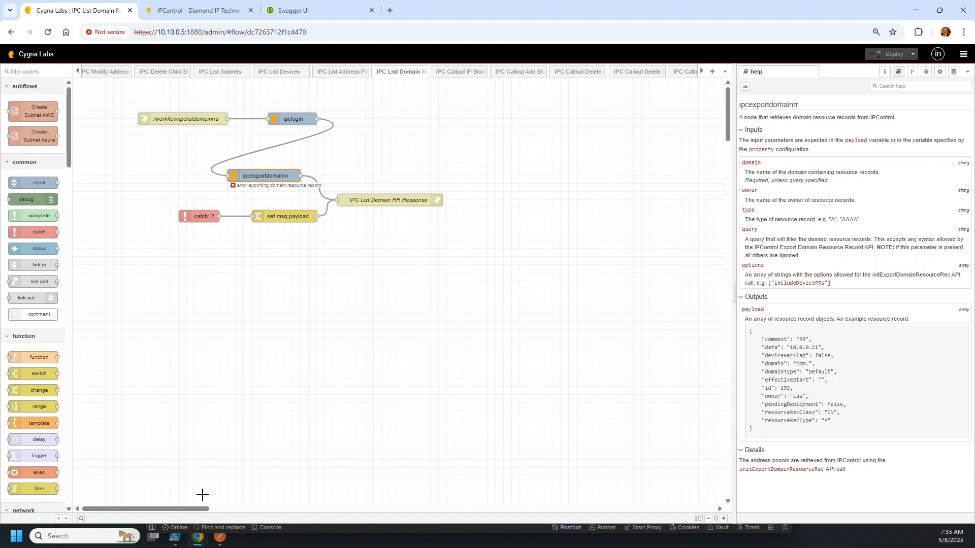
Switch to Postman to review the options array in the ipclistdomainrrs request body and its response, and return to the workflow editor
click(221, 539)
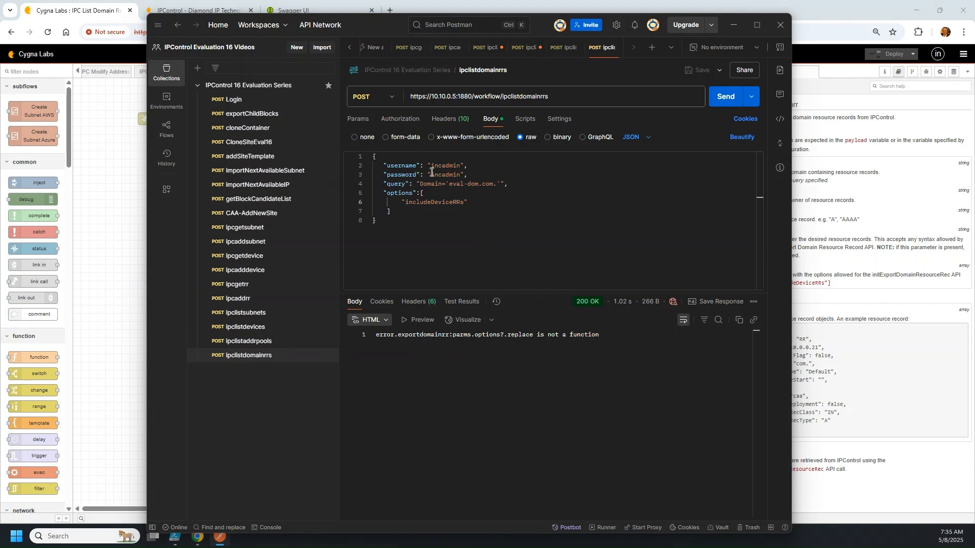
click(498, 204)
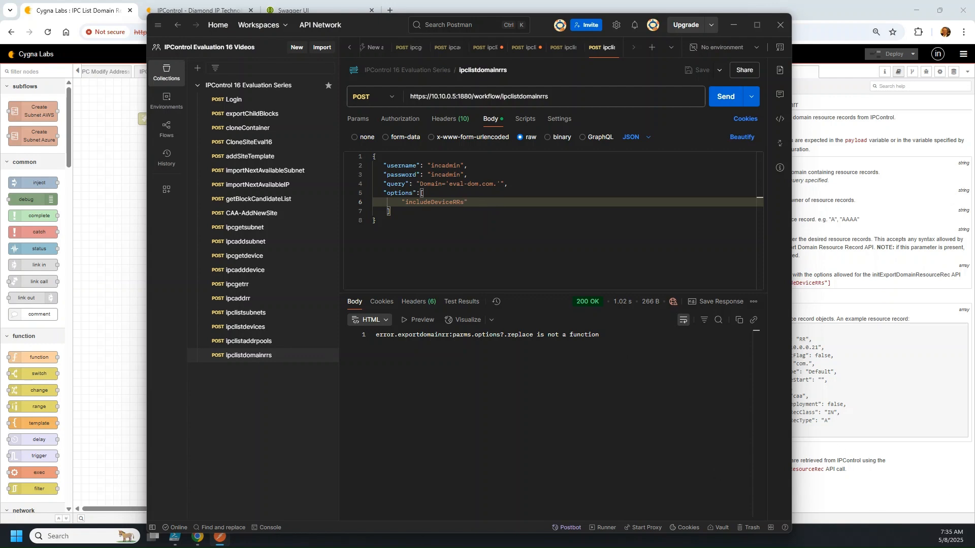
click(93, 345)
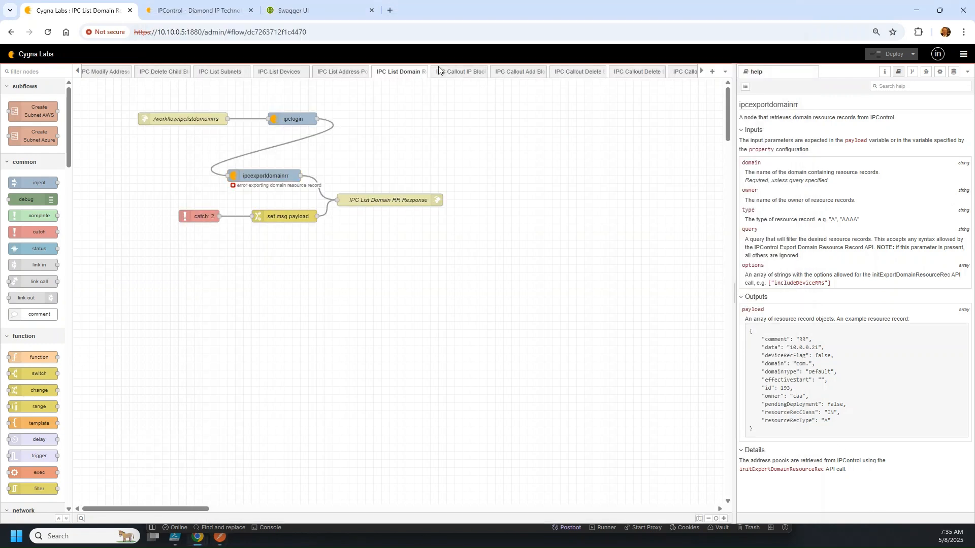
Look through the IPC Callout workflows for IP Block, Add Block (Sync to Cloud), Delete and Modify, ending on the IP Block callout
click(459, 71)
click(528, 76)
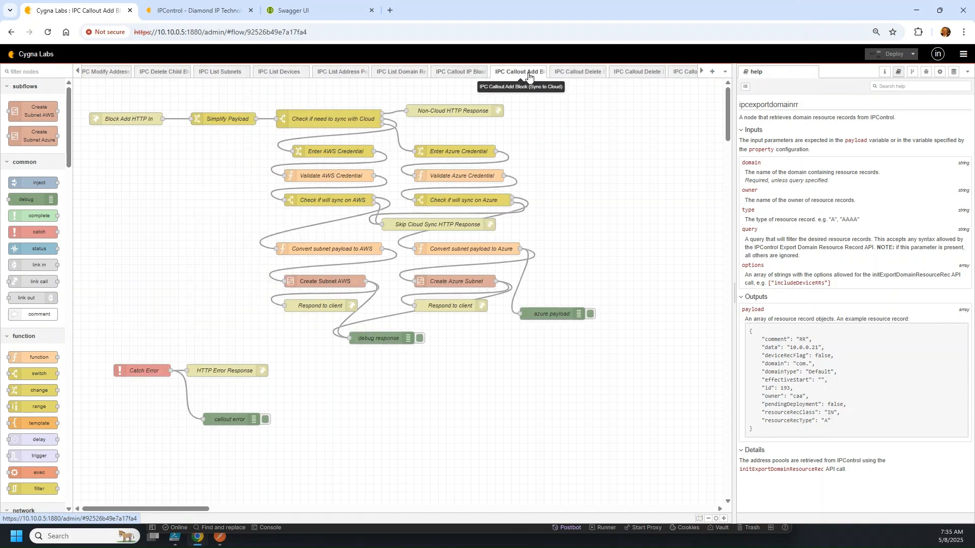
click(579, 72)
click(638, 75)
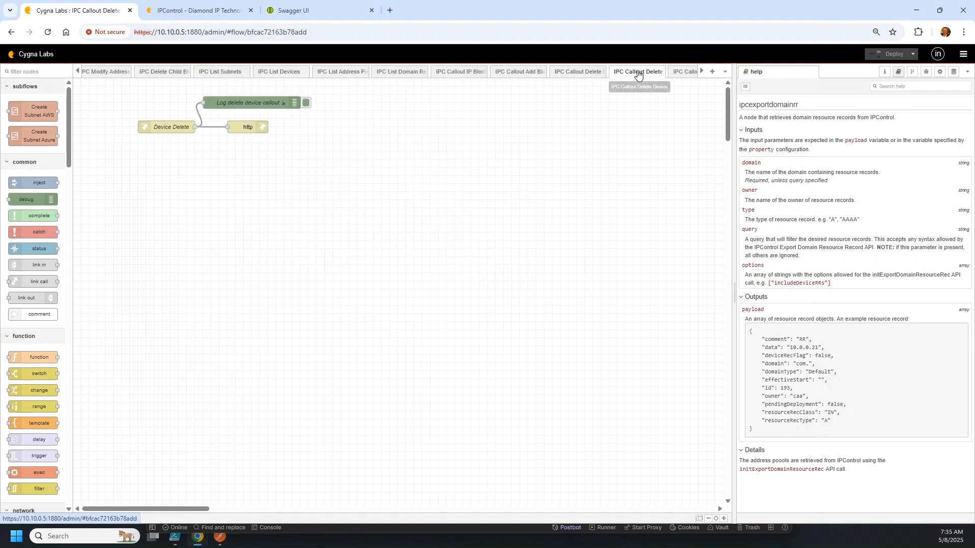
click(680, 76)
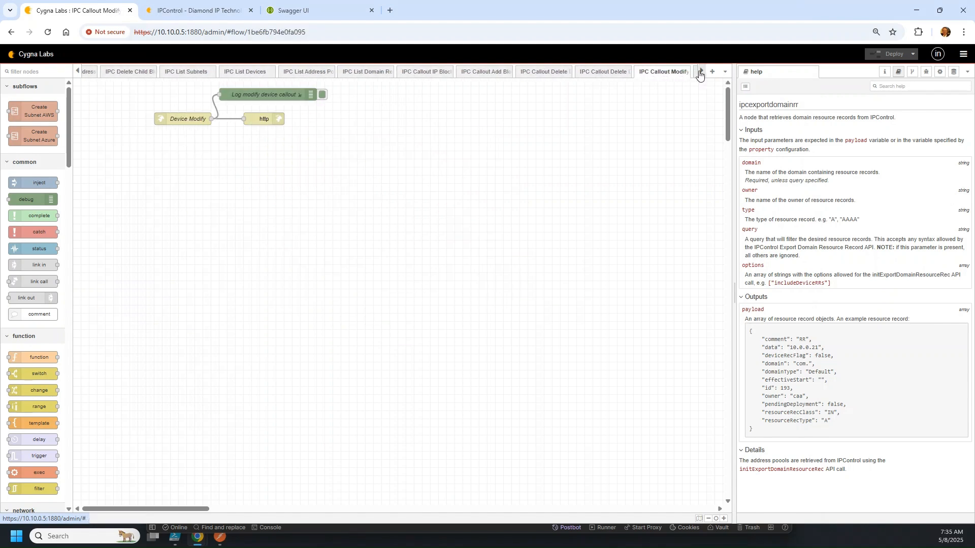
click(546, 71)
click(495, 72)
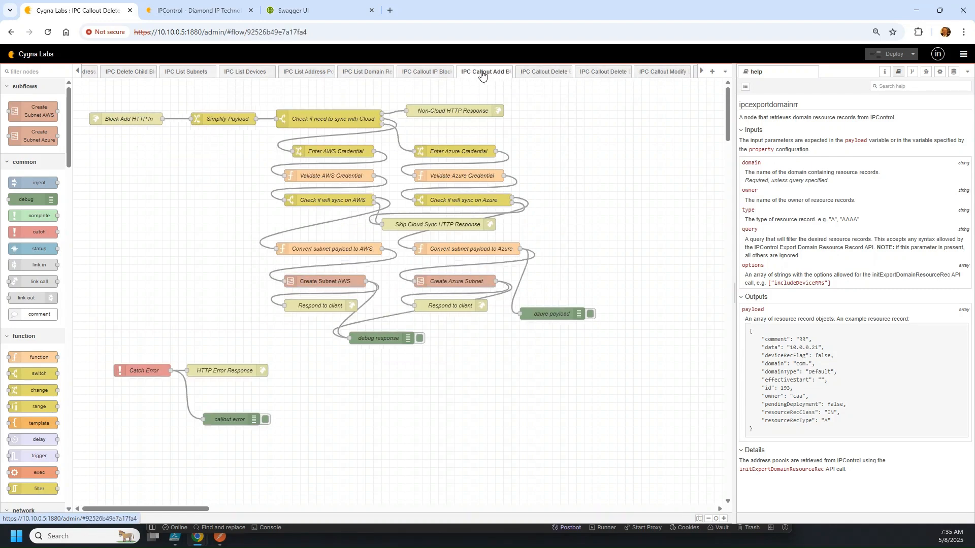
click(433, 75)
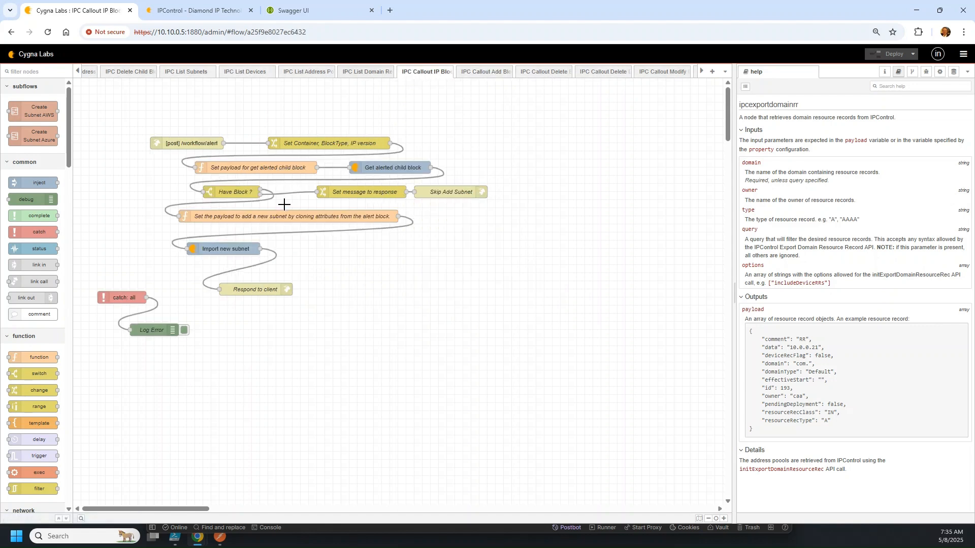